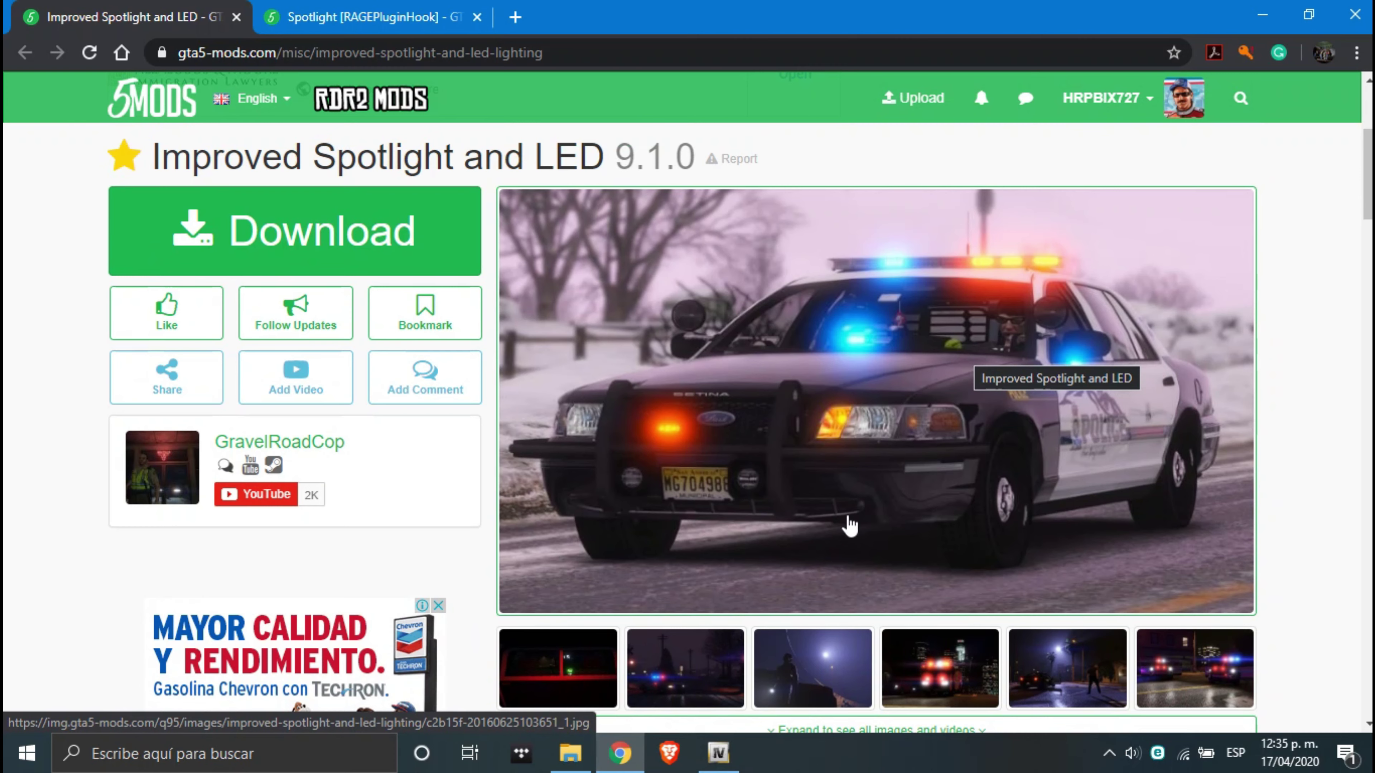
Step: View the gallery image of the two police cars at night on the Improved Spotlight and LED mod page
{"action": "left_click", "coordinate": [1197, 661]}
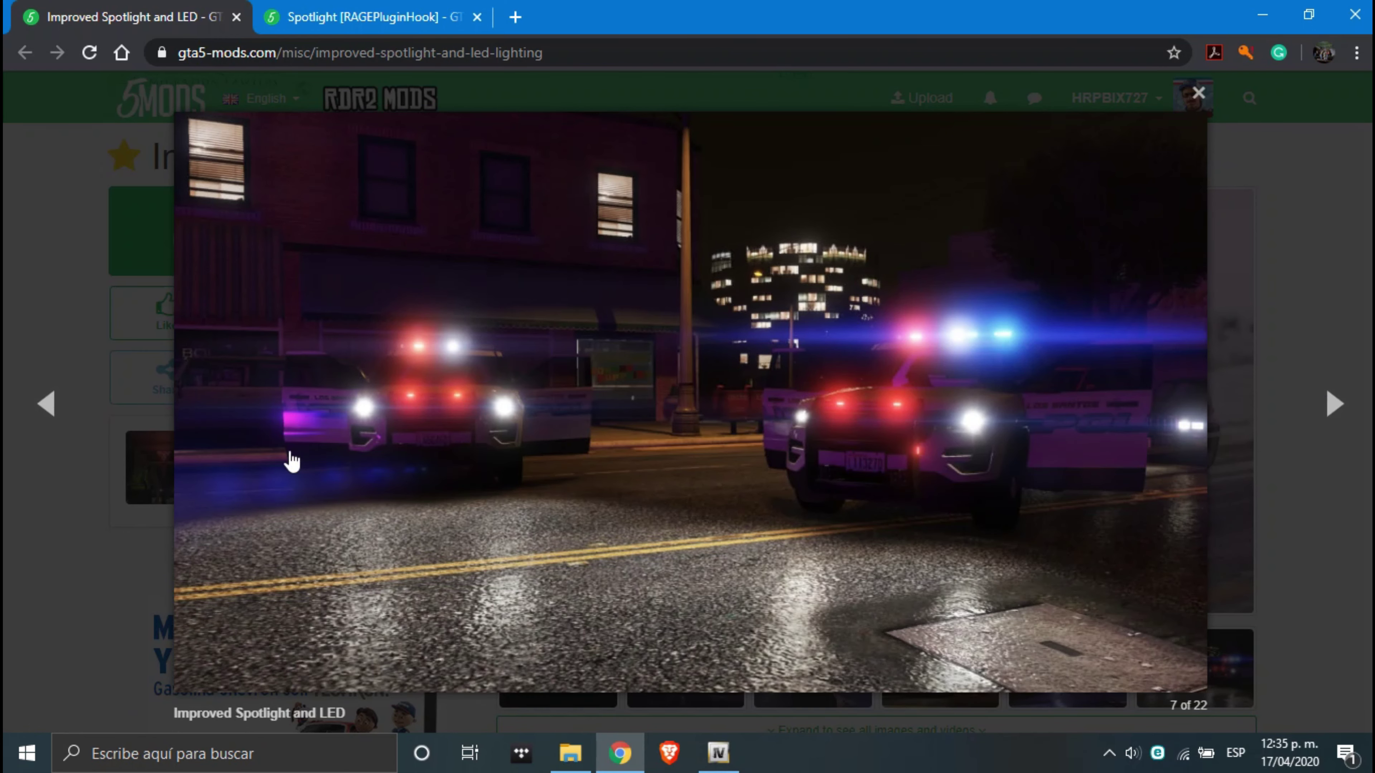
{"action": "left_click", "coordinate": [1198, 93]}
{"action": "scroll", "coordinate": [1191, 216], "scroll_direction": "up", "scroll_amount": 5}
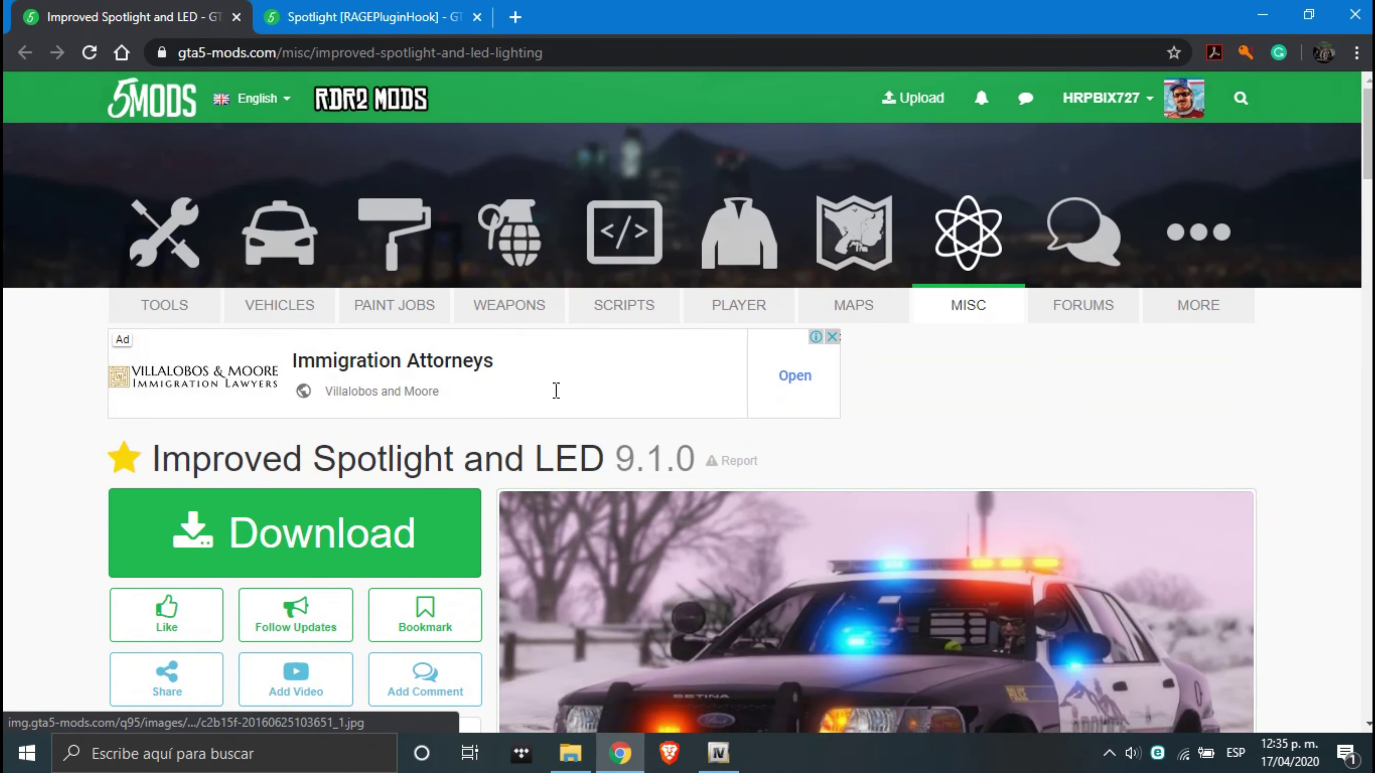
Step: Review the images and description on the Spotlight [RAGEPluginHook] 1.3 mod page
{"action": "left_click", "coordinate": [435, 7]}
{"action": "scroll", "coordinate": [271, 585], "scroll_direction": "down", "scroll_amount": 5}
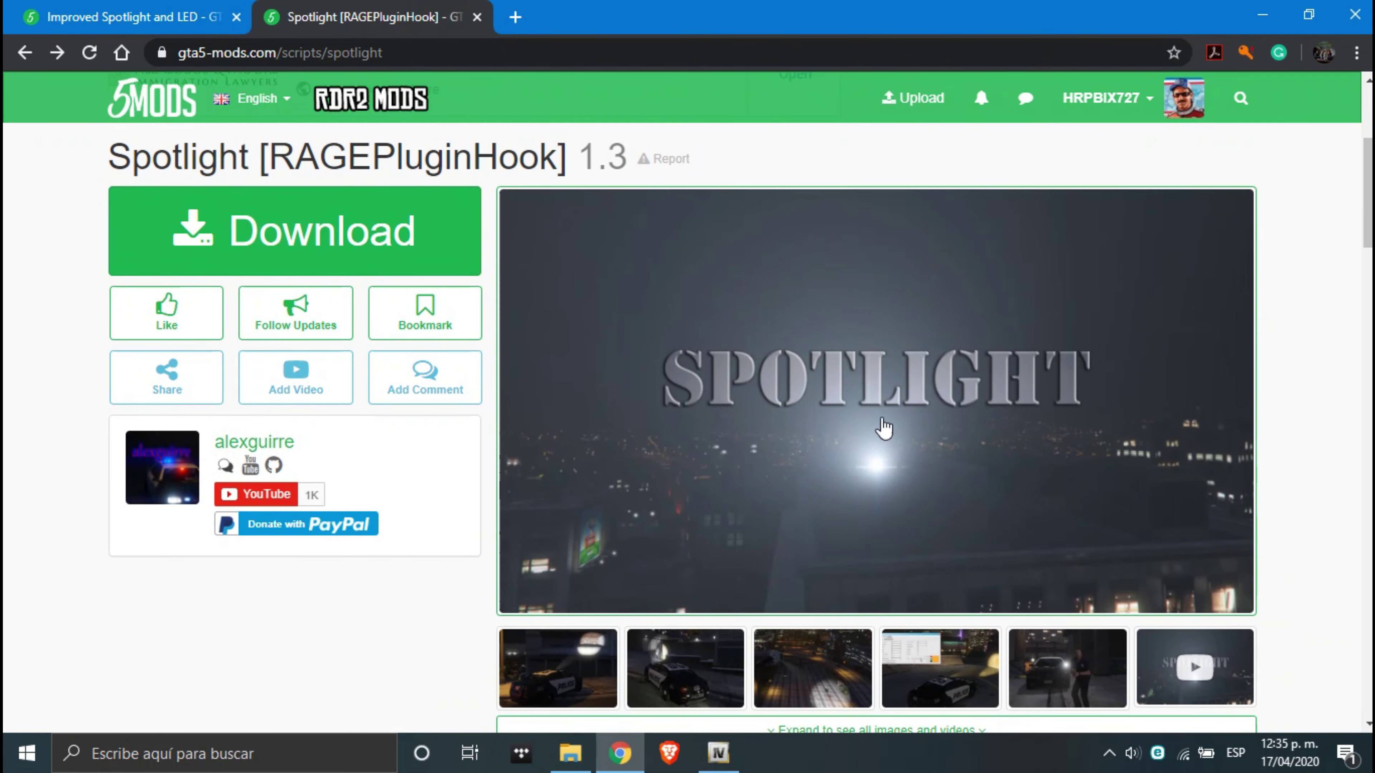
{"action": "scroll", "coordinate": [709, 599], "scroll_direction": "down", "scroll_amount": 3}
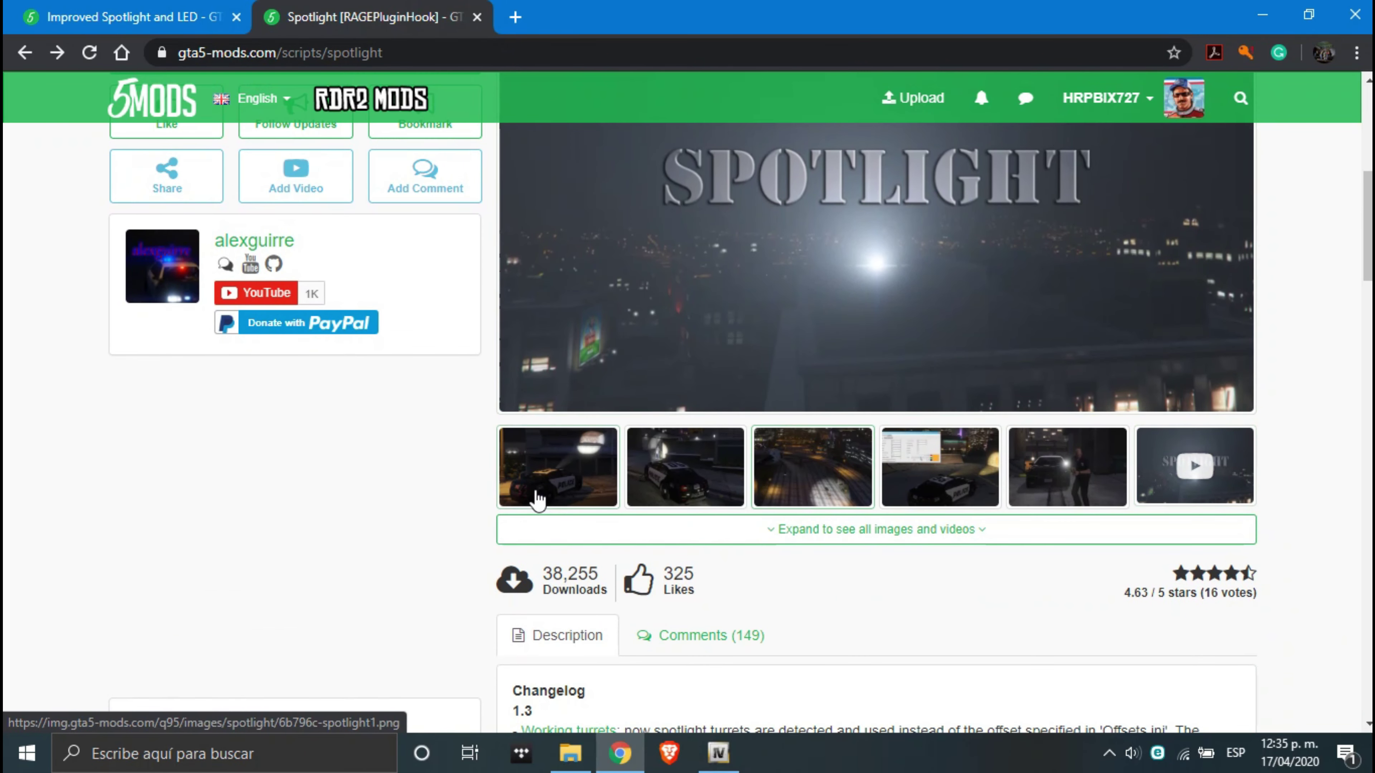
{"action": "scroll", "coordinate": [569, 621], "scroll_direction": "down", "scroll_amount": 8}
{"action": "scroll", "coordinate": [430, 630], "scroll_direction": "up", "scroll_amount": 15}
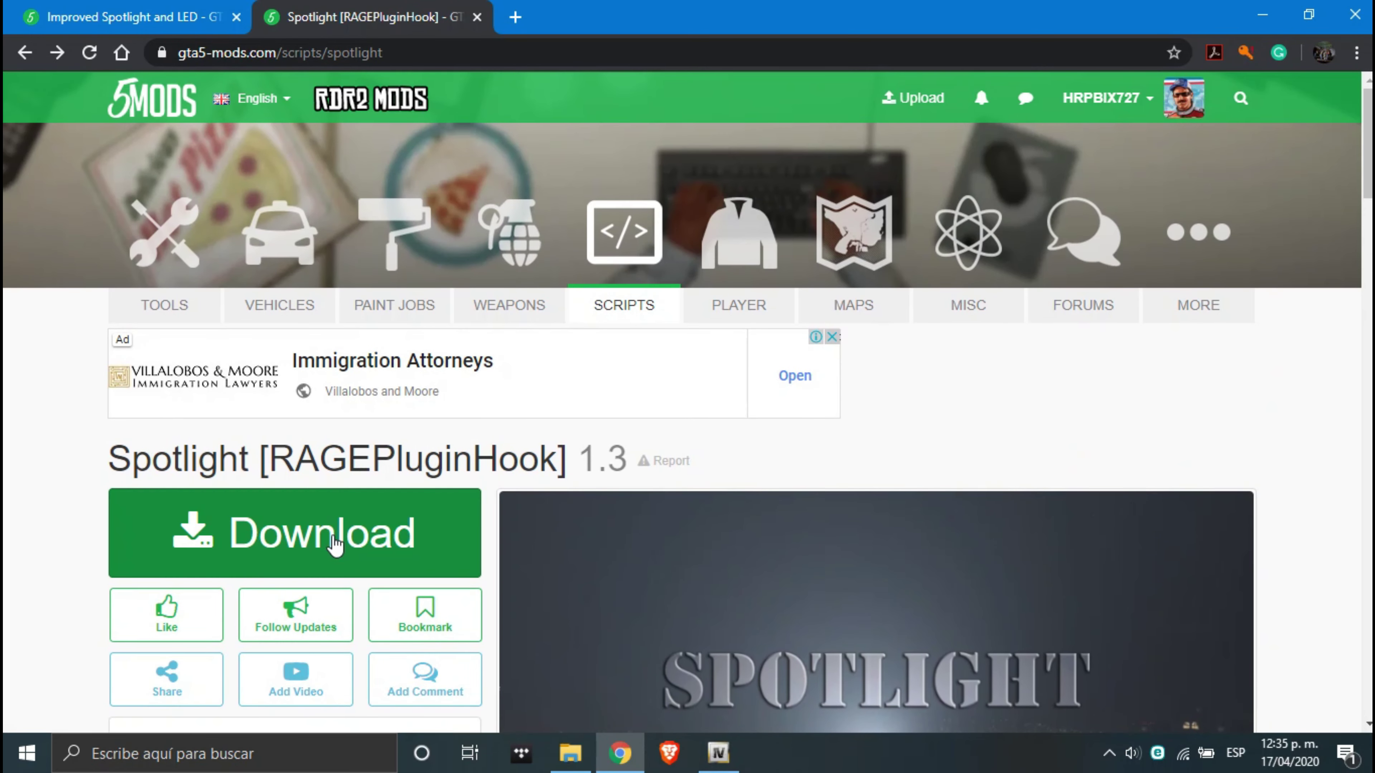
{"action": "left_click", "coordinate": [135, 17]}
{"action": "left_click", "coordinate": [368, 17]}
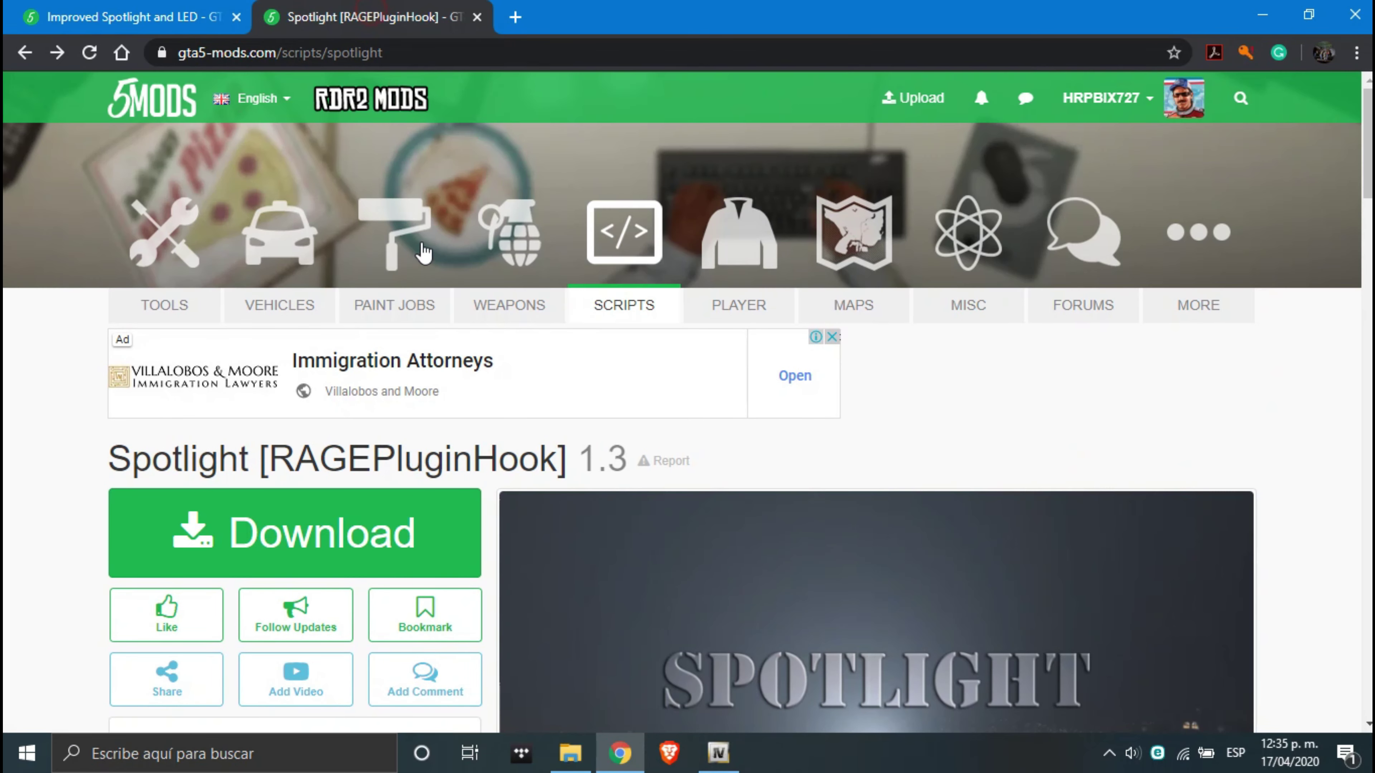
Step: Locate the two mod archives in the Descargas folder and launch OpenIV for the Windows version of Grand Theft Auto V
{"action": "left_click", "coordinate": [570, 753]}
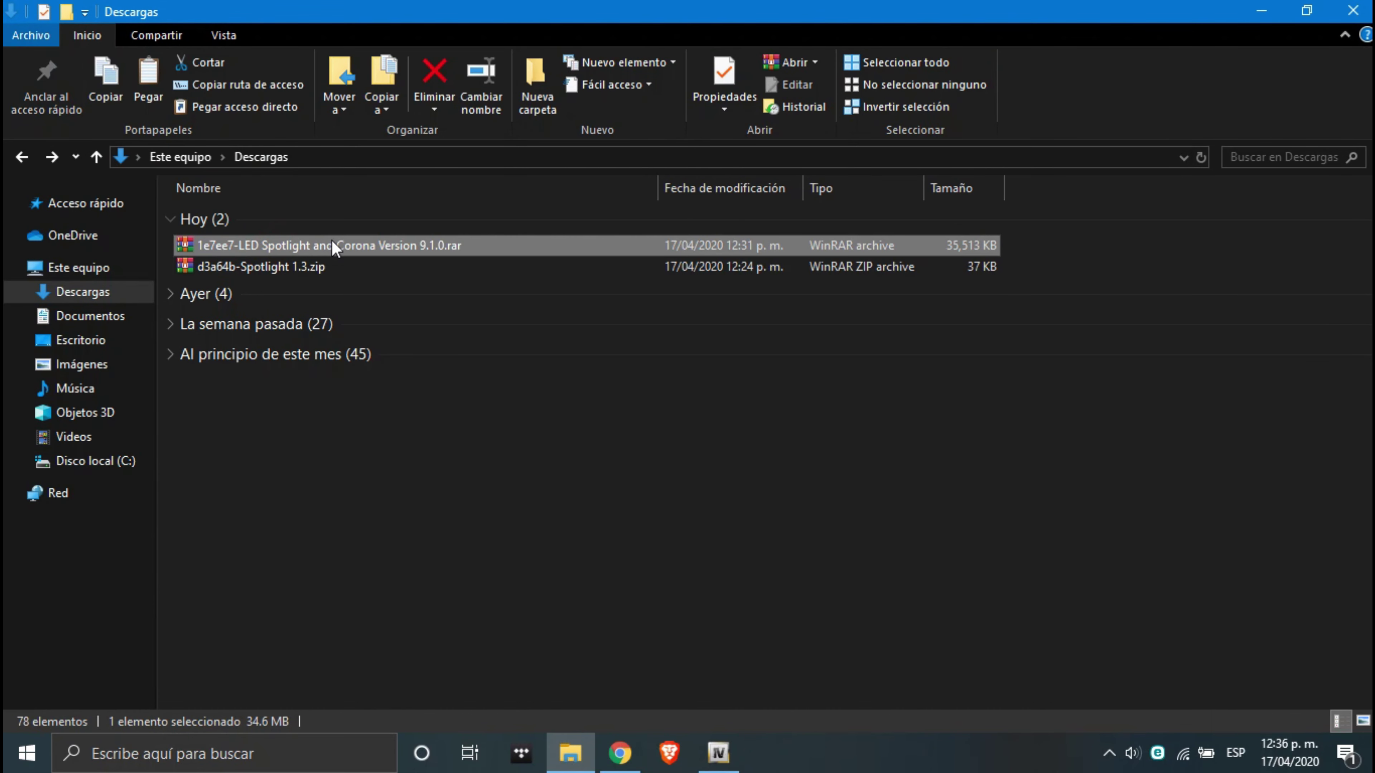
{"action": "left_click", "coordinate": [293, 266]}
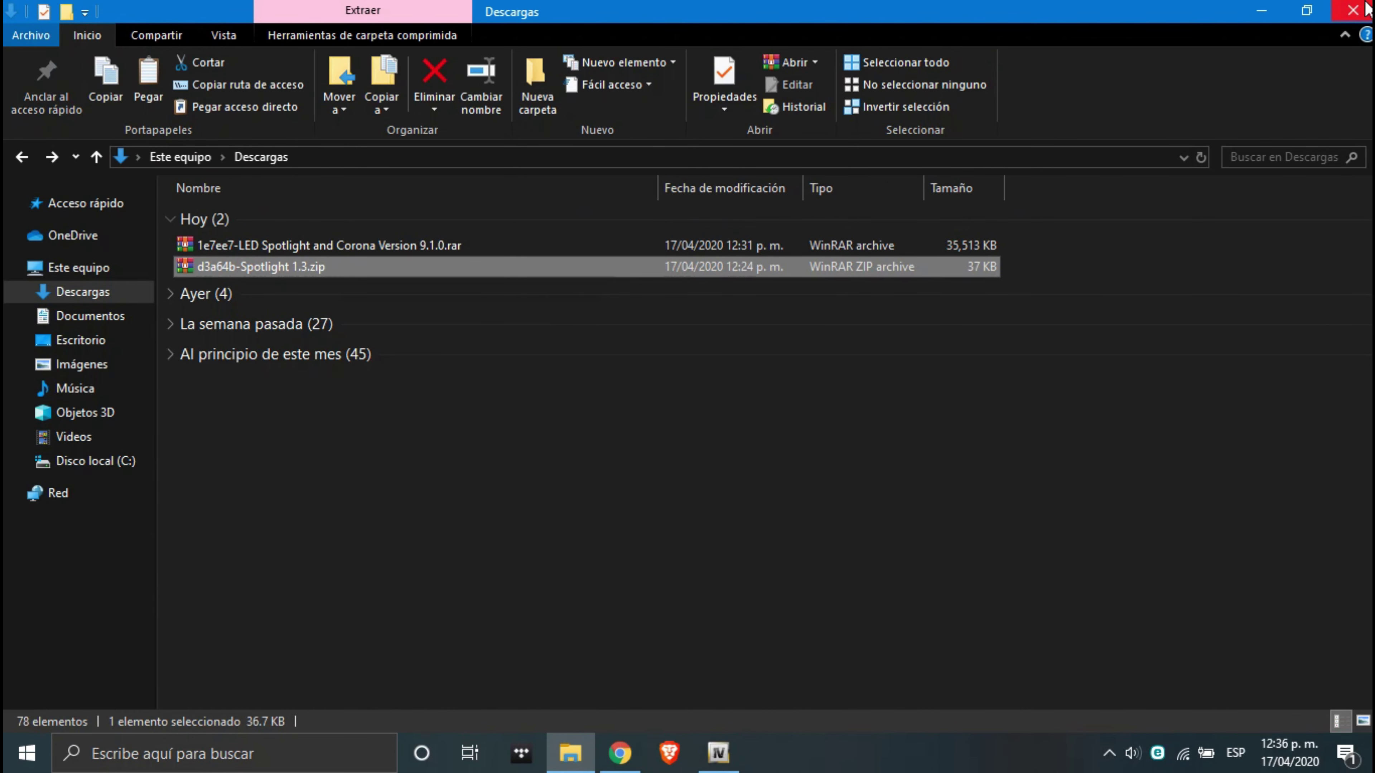
{"action": "left_click", "coordinate": [708, 750]}
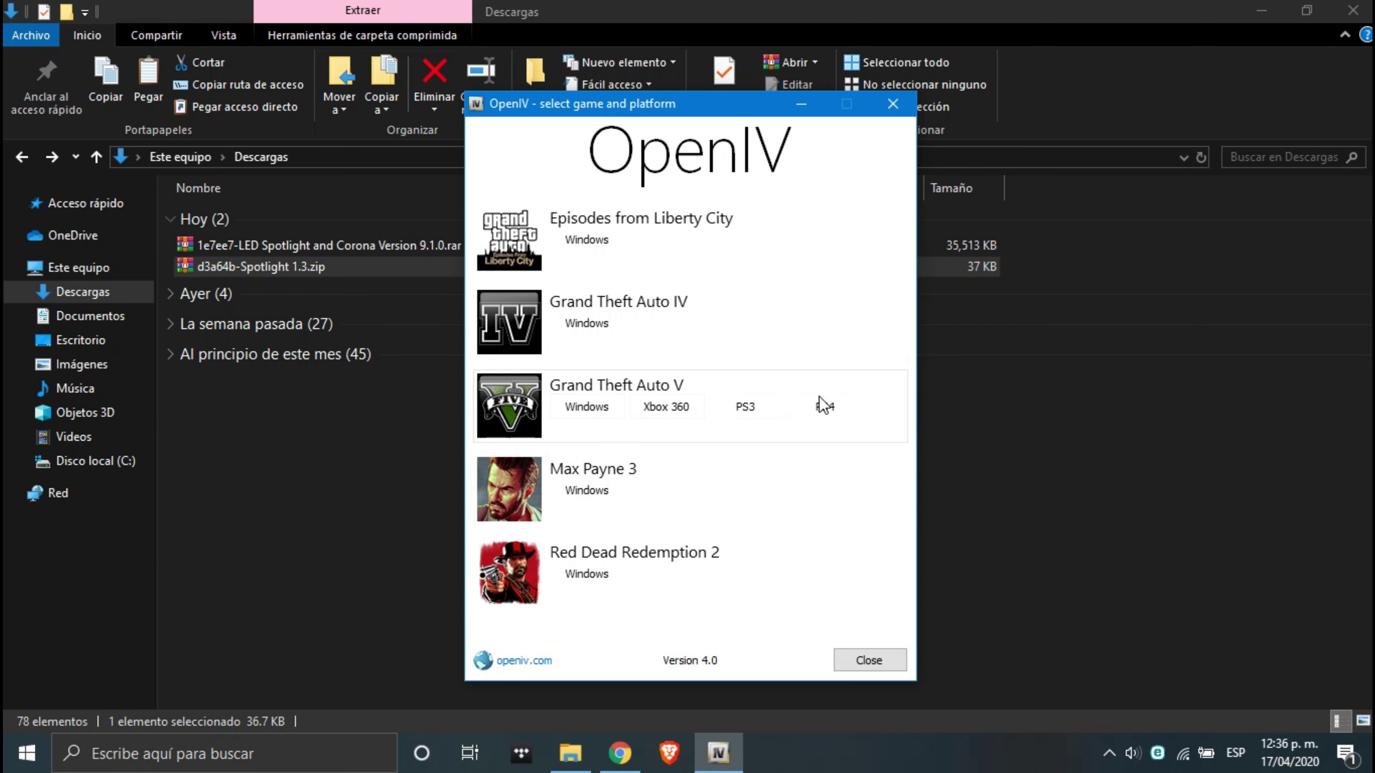
{"action": "left_click", "coordinate": [604, 406]}
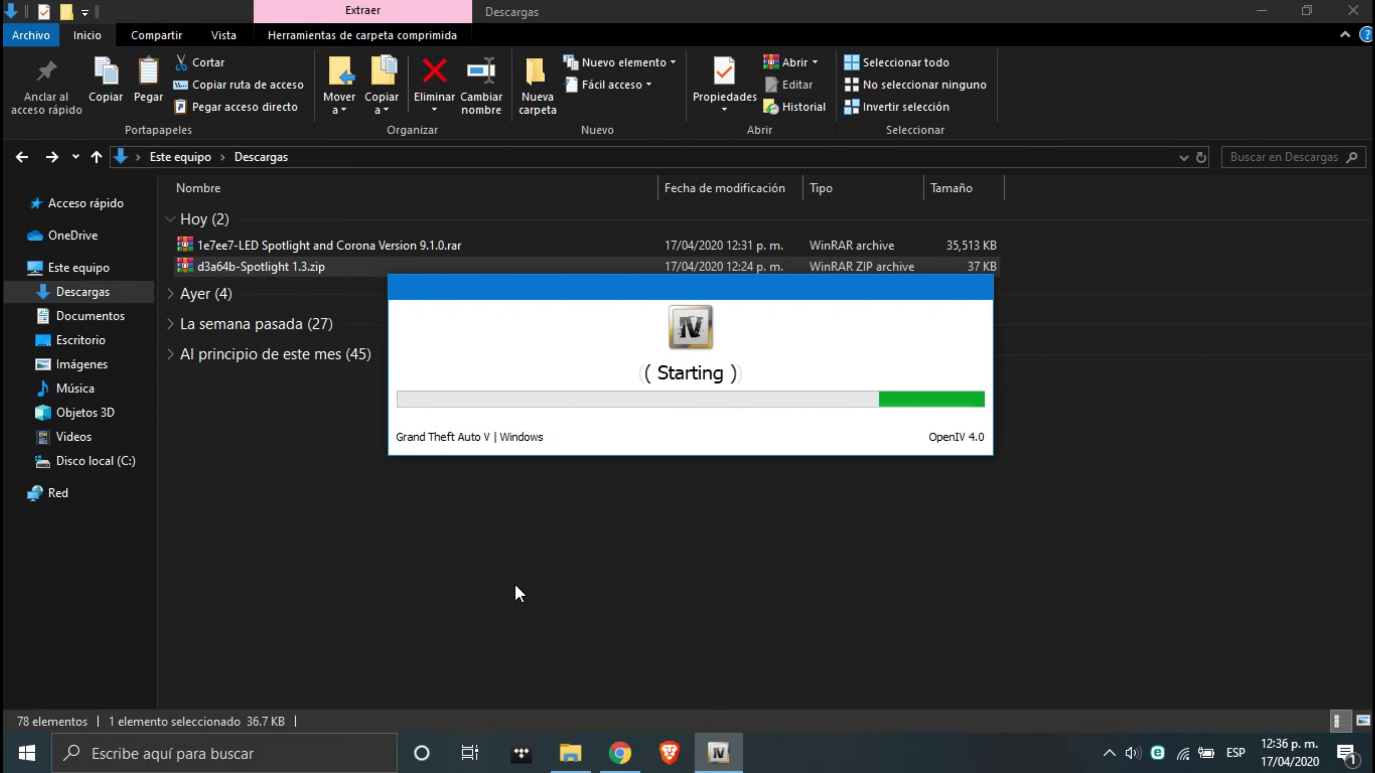
Step: Open the Grand Theft Auto V game folder on drive C, under Archivos de programa (x86), Steam, steamapps, common
{"action": "right_click", "coordinate": [568, 759]}
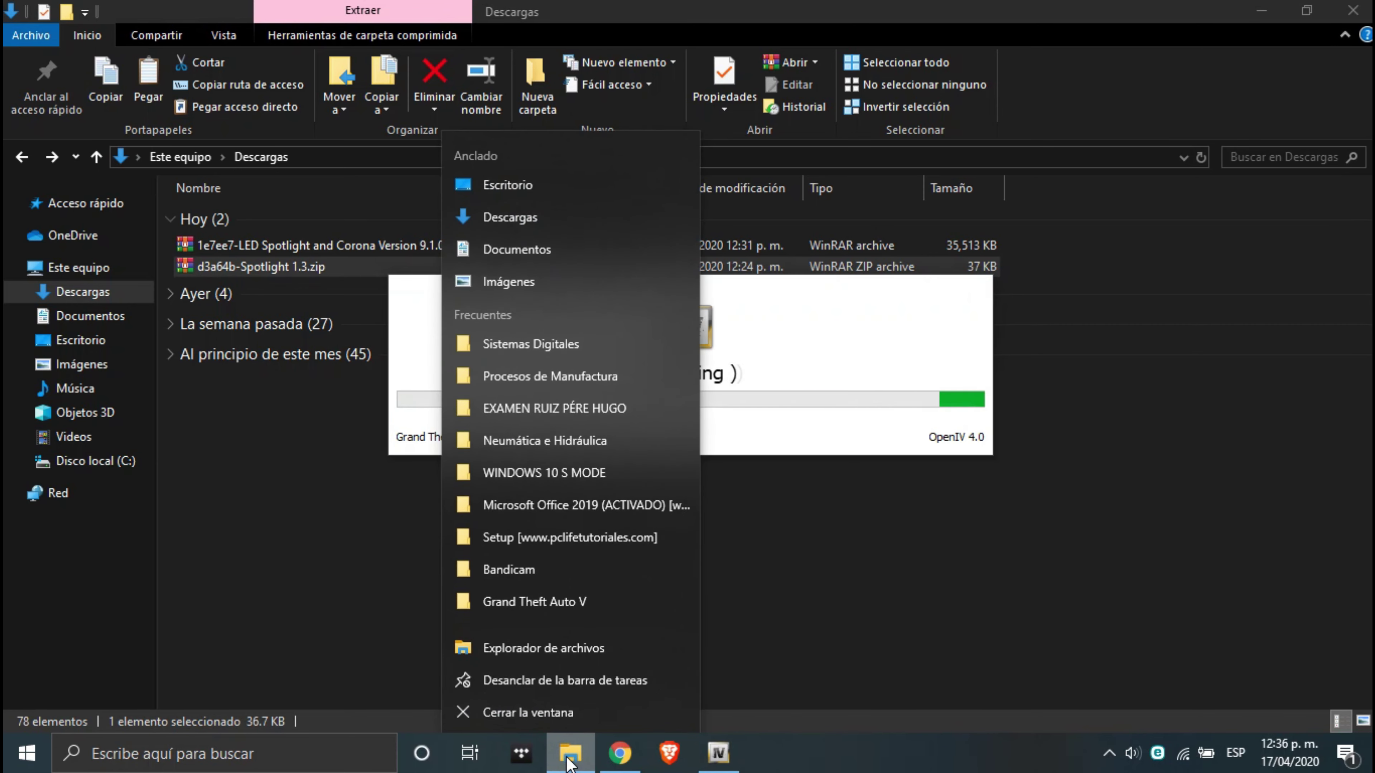
{"action": "left_click", "coordinate": [777, 605]}
{"action": "left_click", "coordinate": [569, 756]}
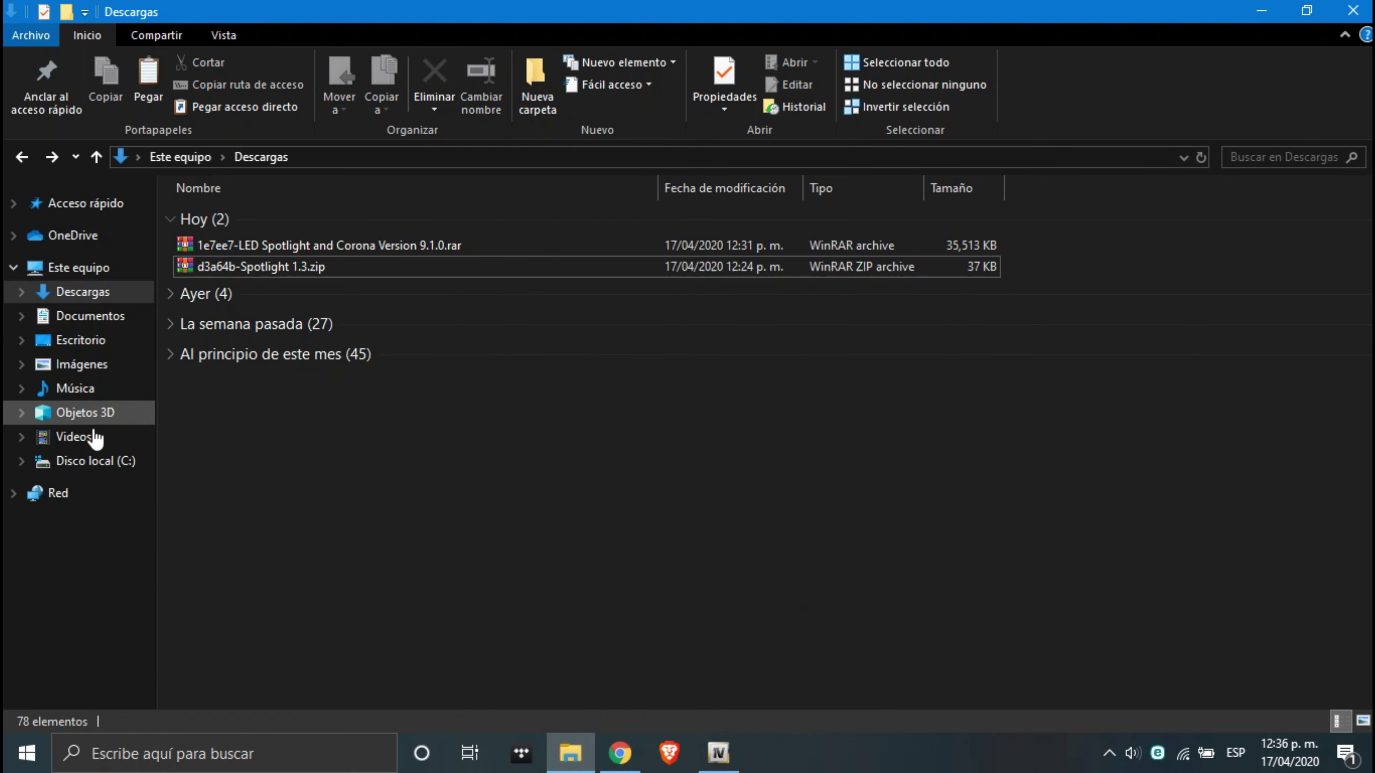
{"action": "left_click", "coordinate": [87, 461]}
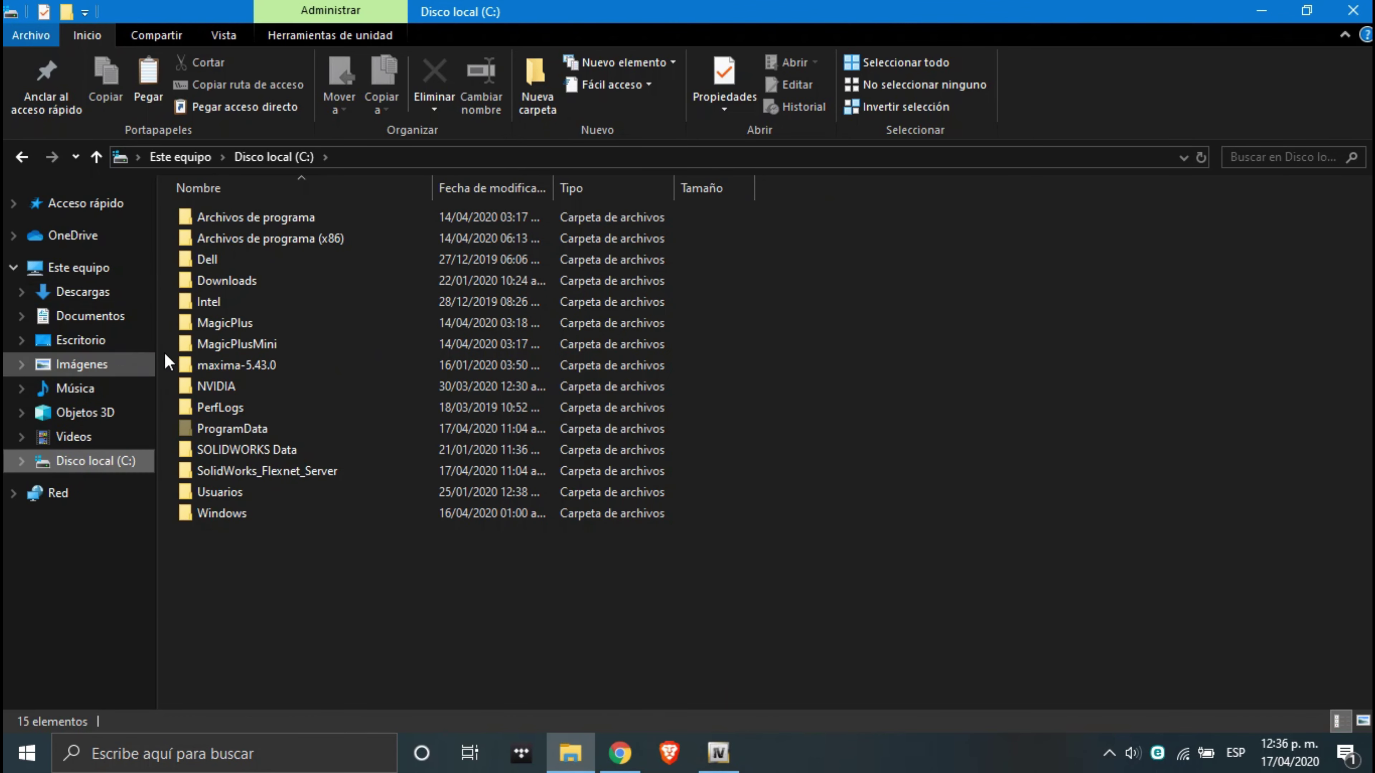
{"action": "double_click", "coordinate": [285, 243]}
{"action": "scroll", "coordinate": [246, 583], "scroll_direction": "down", "scroll_amount": 8}
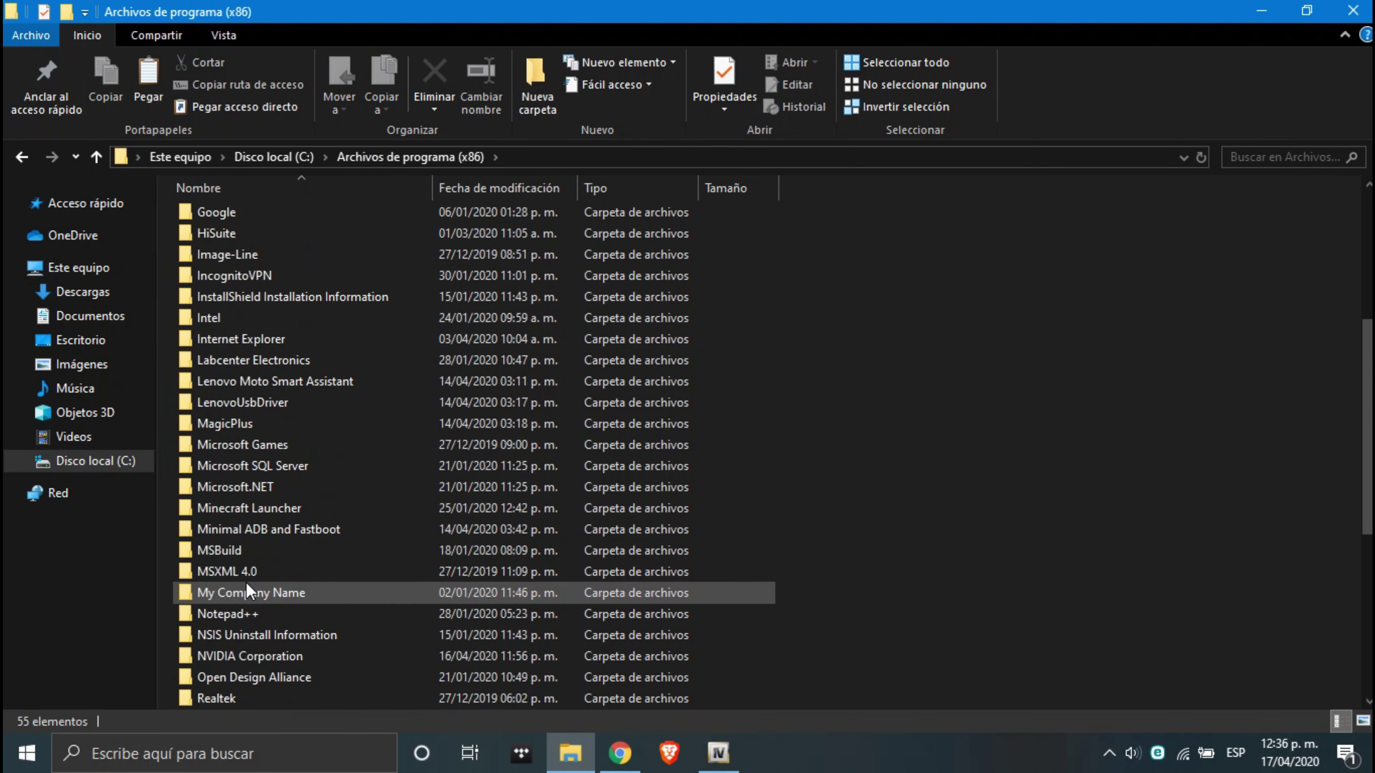
{"action": "double_click", "coordinate": [247, 592]}
{"action": "scroll", "coordinate": [245, 581], "scroll_direction": "down", "scroll_amount": 3}
{"action": "double_click", "coordinate": [277, 381]}
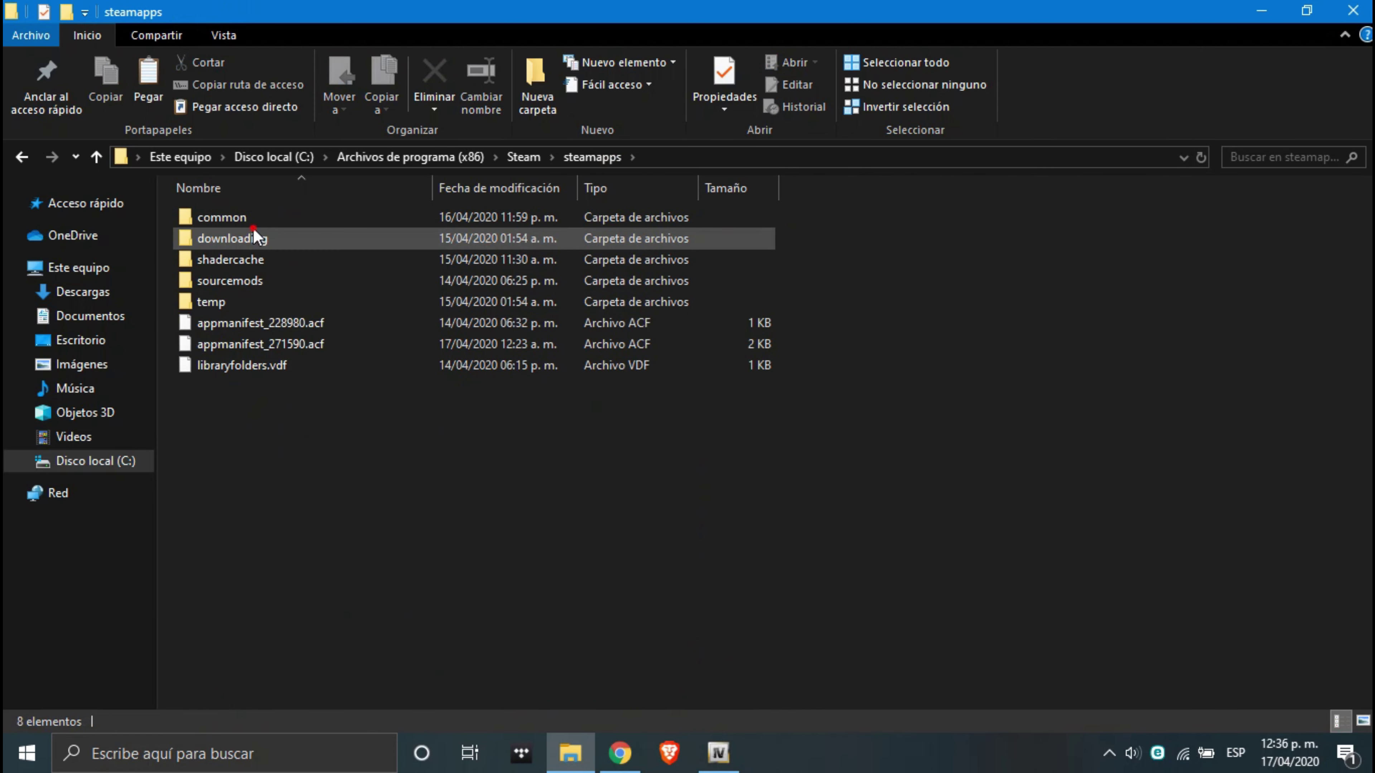
{"action": "double_click", "coordinate": [240, 218]}
{"action": "double_click", "coordinate": [244, 219]}
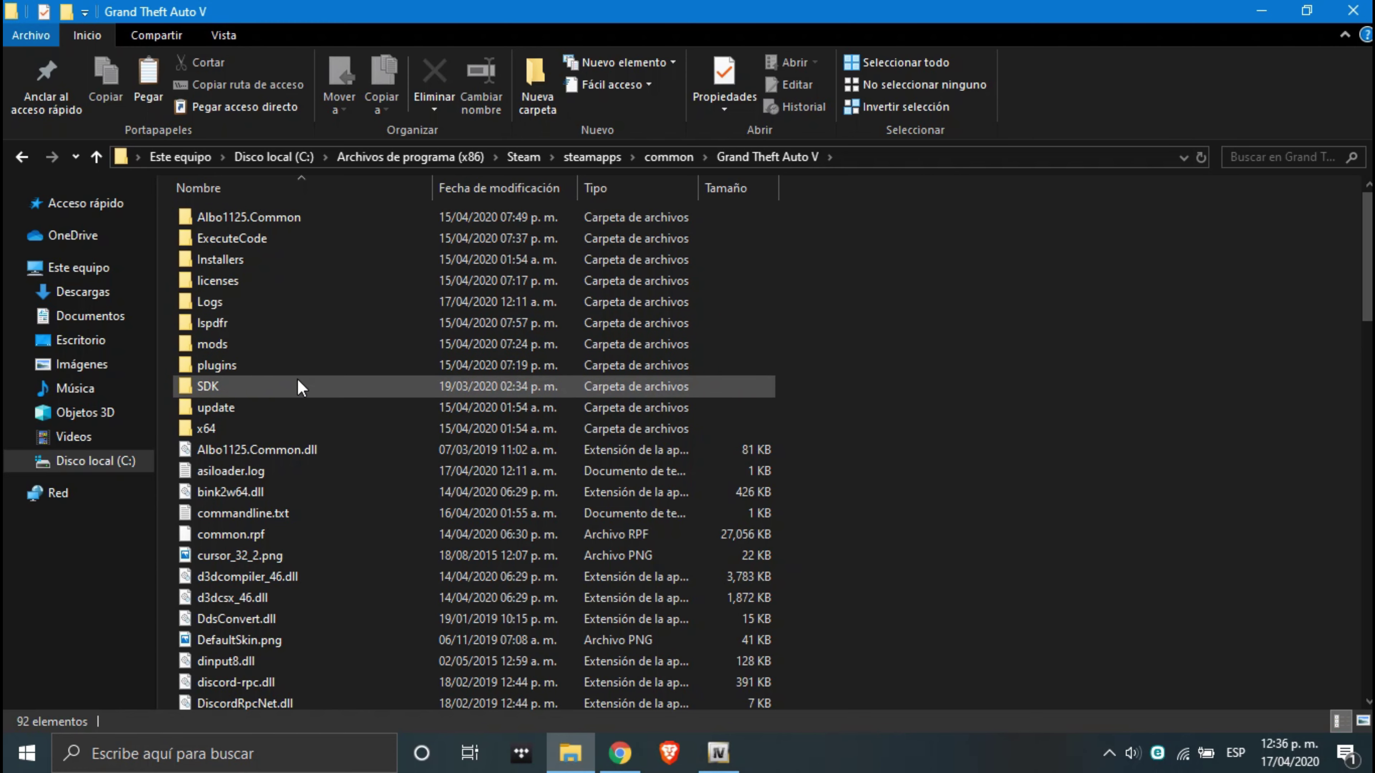
Step: Check the contents of the game's plugins folder and return to the Grand Theft Auto V folder
{"action": "left_click", "coordinate": [297, 368]}
{"action": "double_click", "coordinate": [275, 364]}
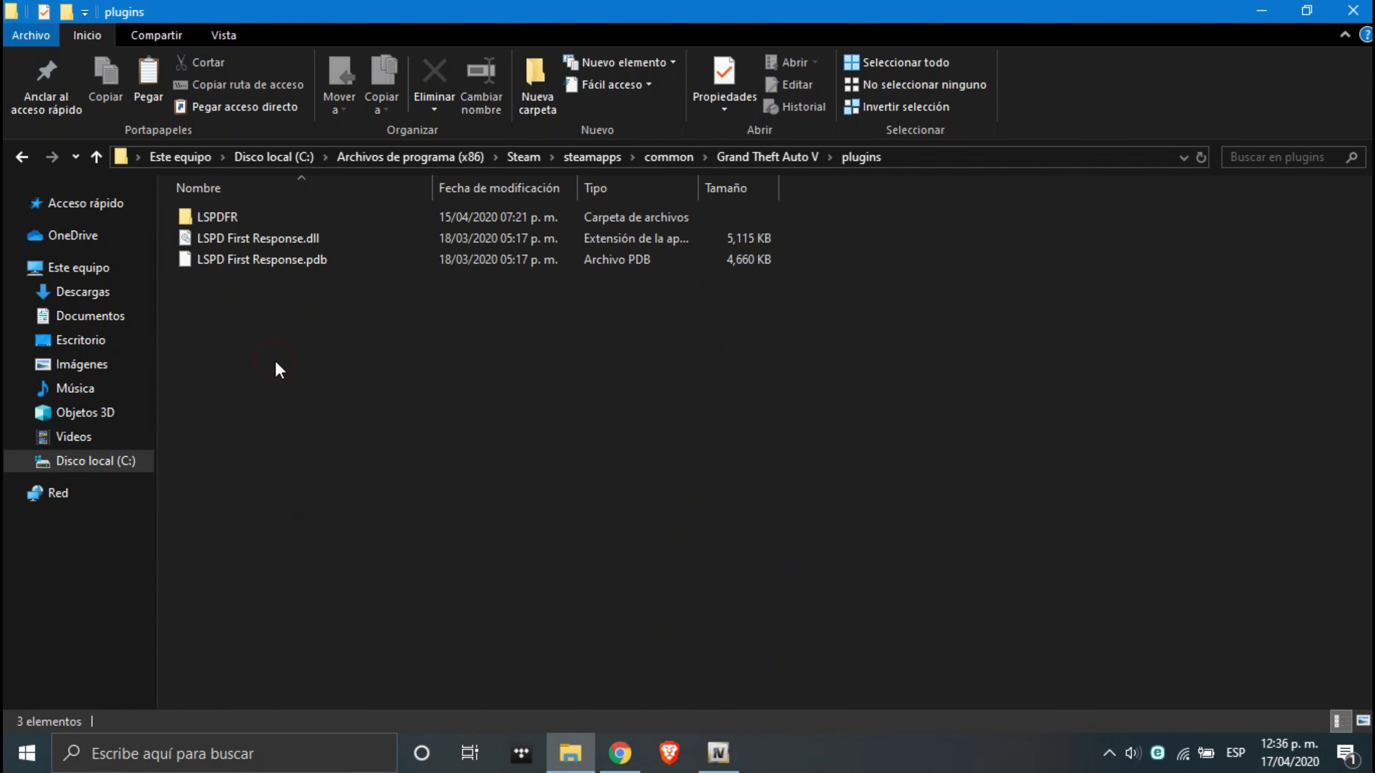
{"action": "key", "text": "alt+Left"}
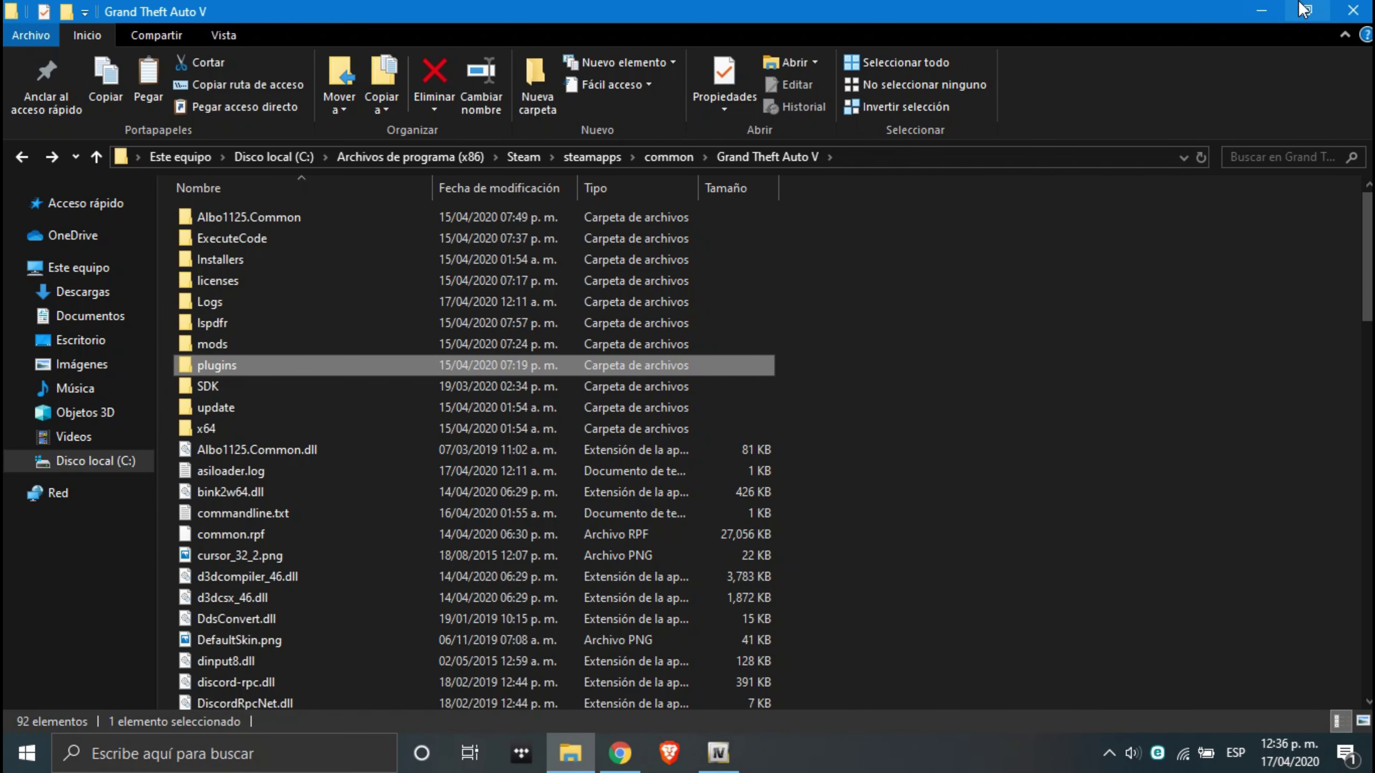
Step: Switch to OpenIV and fit its window into one half of the desktop at full height
{"action": "left_click", "coordinate": [722, 758]}
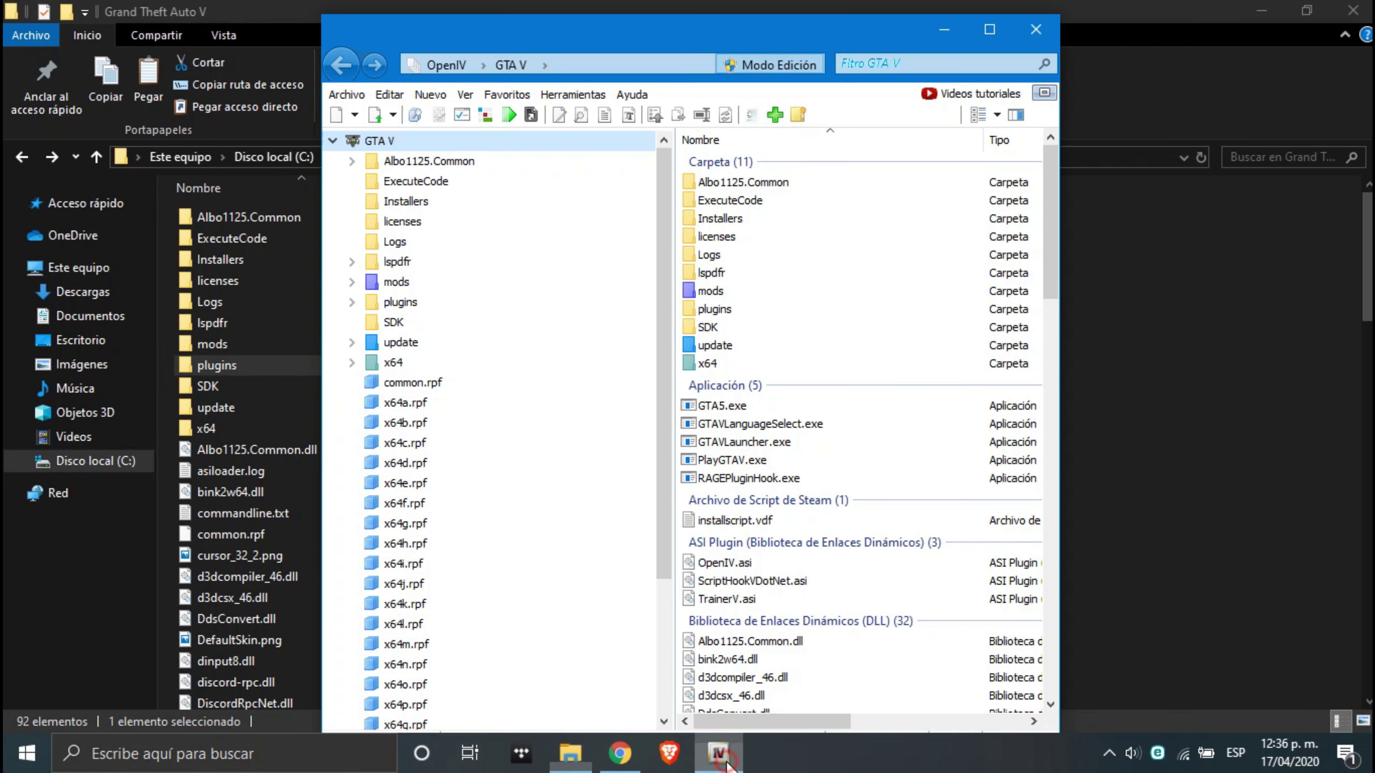
{"action": "left_click_drag", "start_coordinate": [536, 32], "coordinate": [233, 49]}
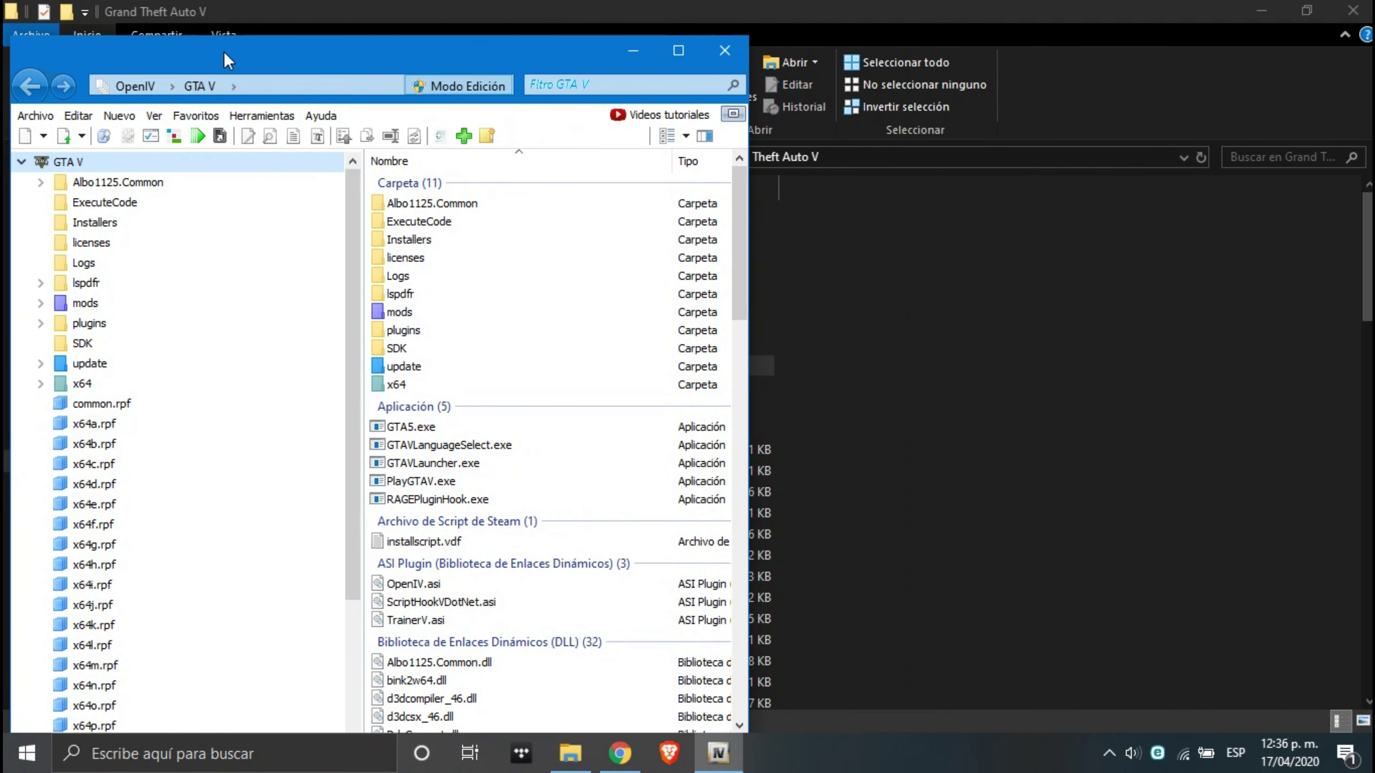
{"action": "left_click", "coordinate": [231, 36]}
{"action": "left_click", "coordinate": [718, 754]}
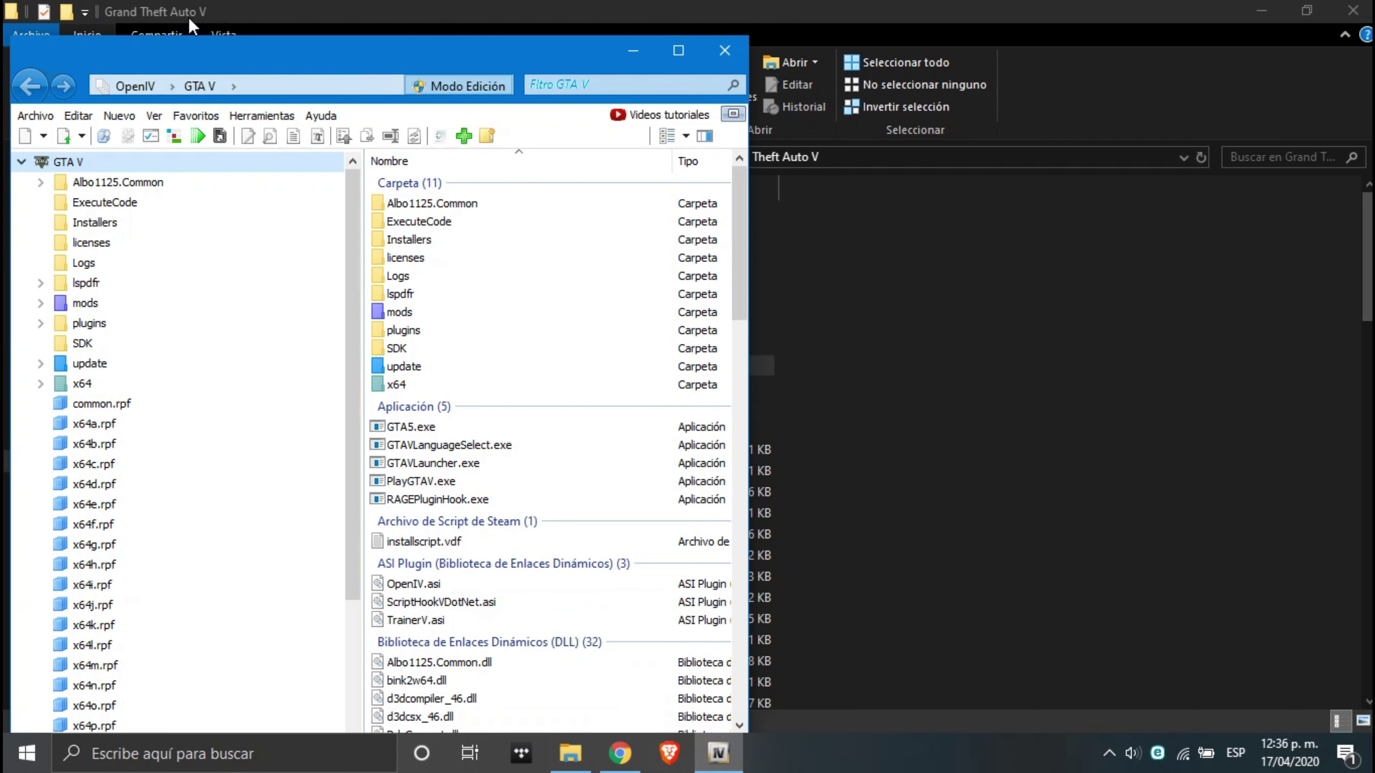
{"action": "double_click", "coordinate": [210, 37]}
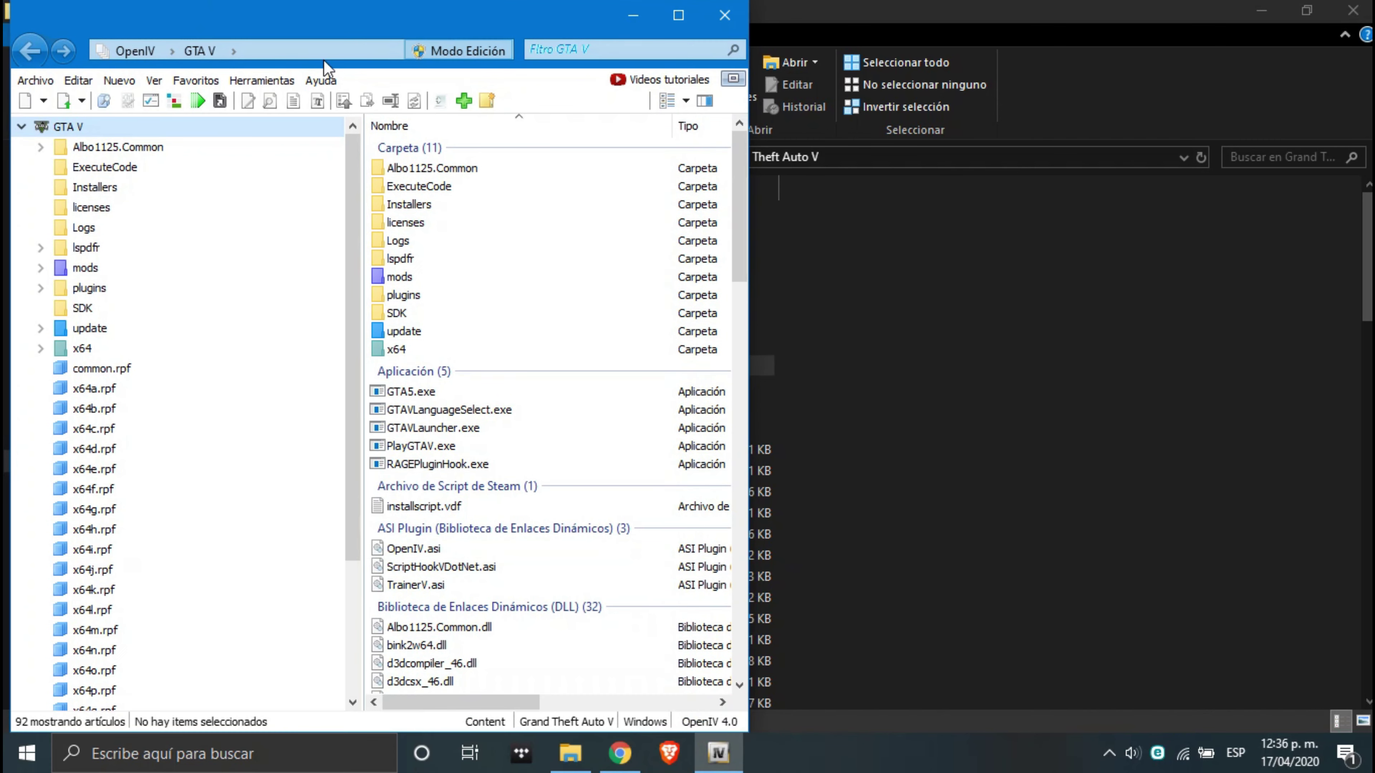
{"action": "left_click_drag", "start_coordinate": [360, 17], "coordinate": [347, 20]}
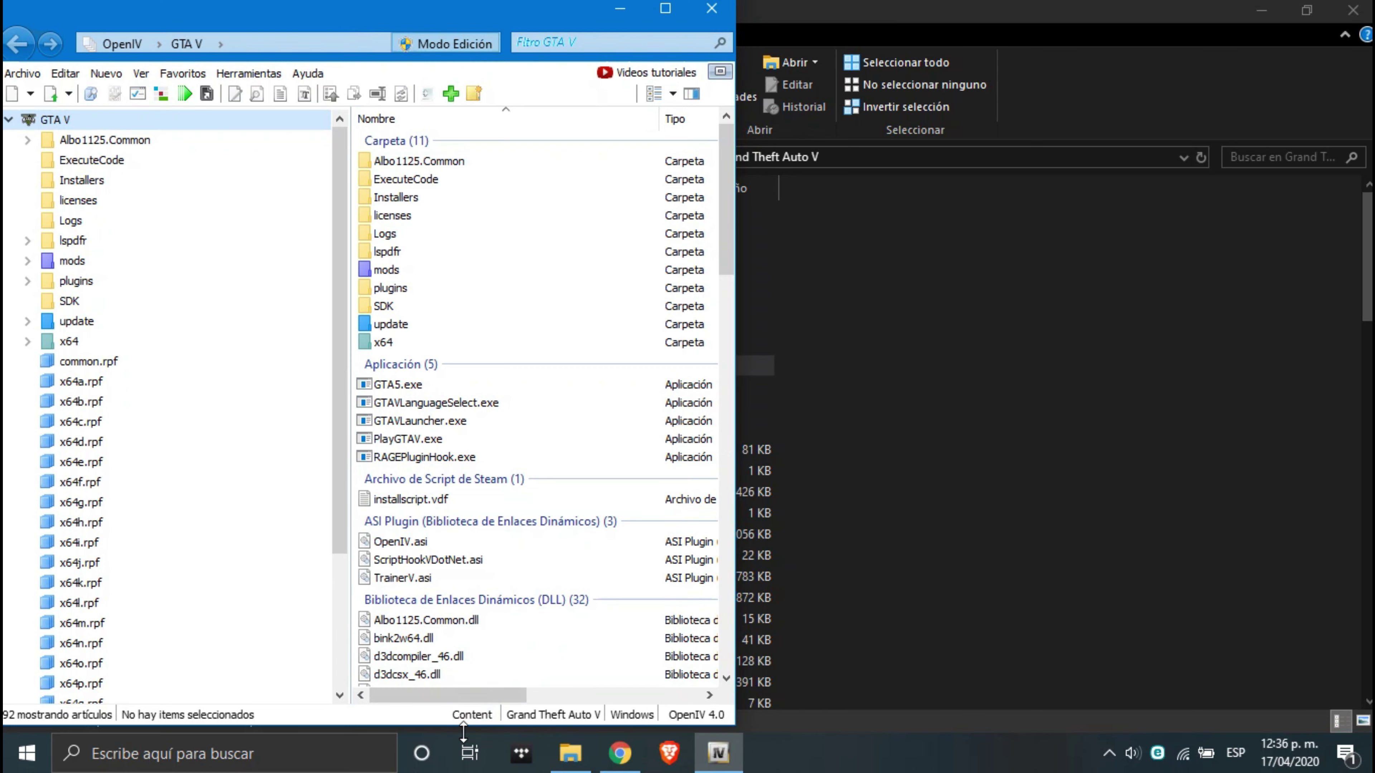
{"action": "left_click_drag", "start_coordinate": [464, 732], "coordinate": [458, 734]}
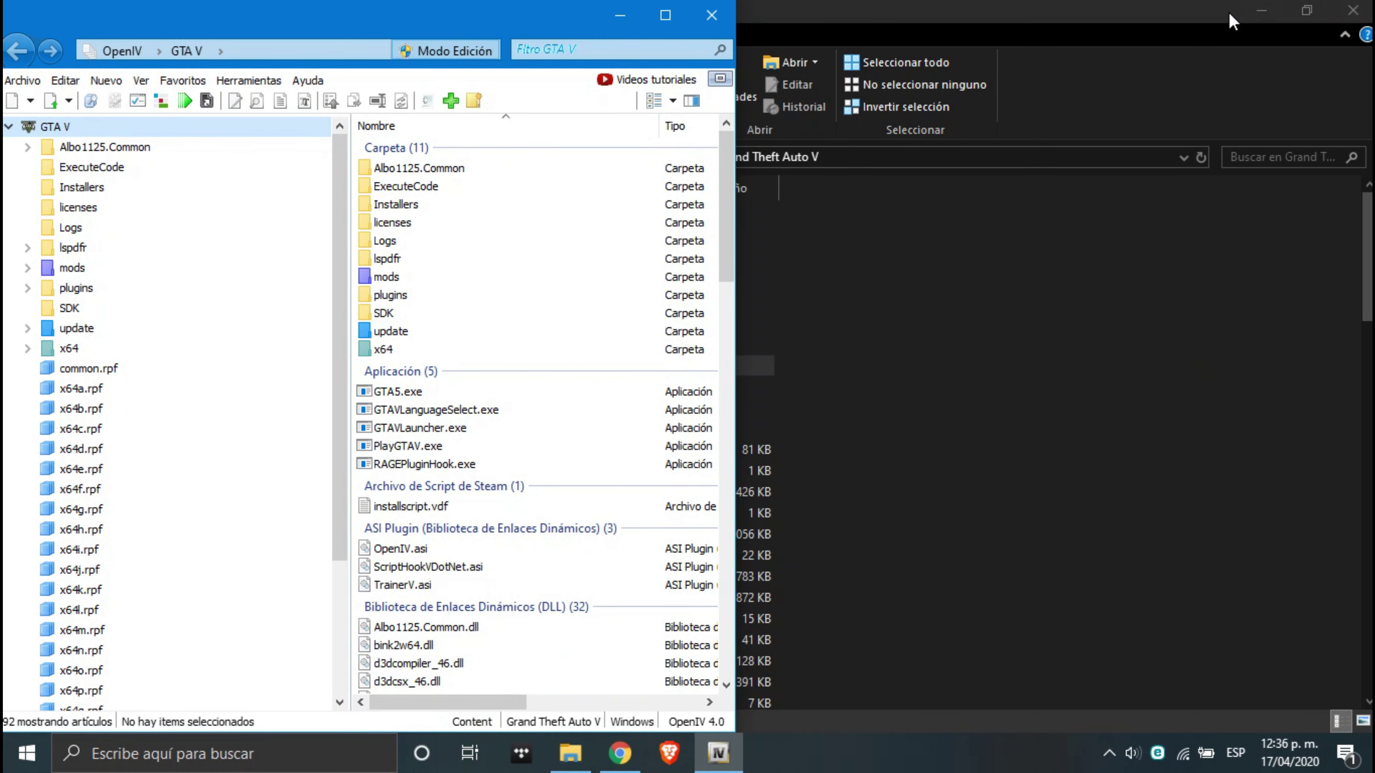
Step: Open a second File Explorer window on the Descargas folder and restore it from full screen to a smaller window
{"action": "left_click", "coordinate": [1132, 457]}
{"action": "right_click", "coordinate": [559, 763]}
{"action": "left_click", "coordinate": [979, 266]}
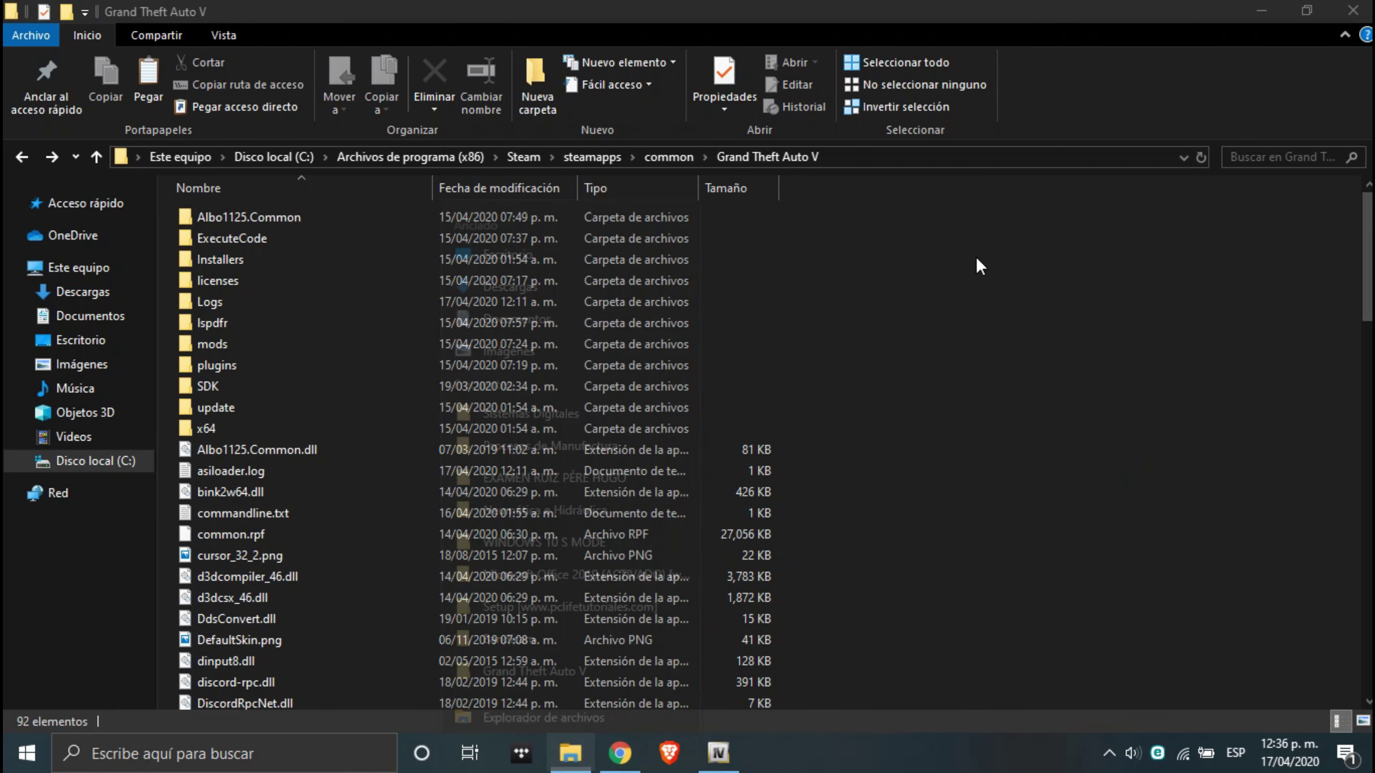
{"action": "left_click", "coordinate": [81, 291]}
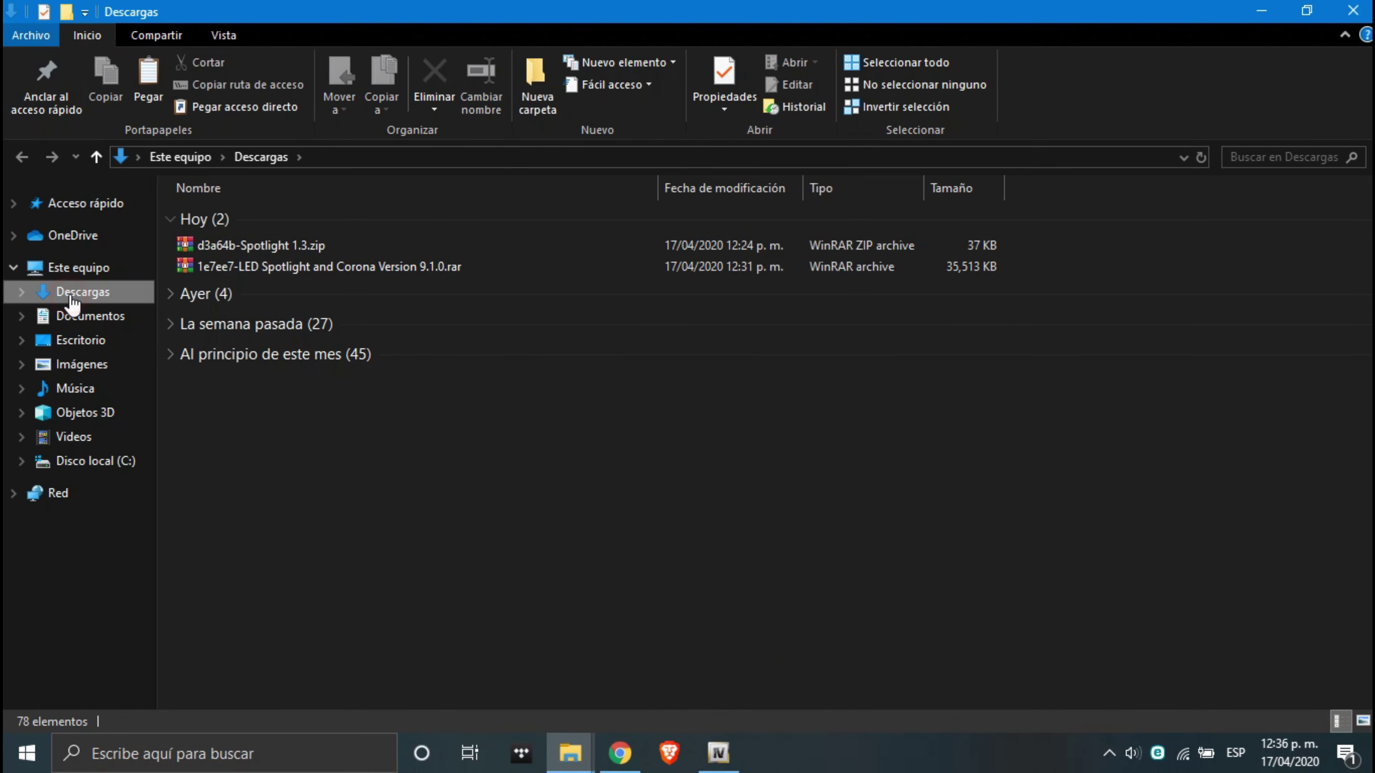
{"action": "left_click", "coordinate": [314, 247]}
{"action": "left_click", "coordinate": [1307, 10]}
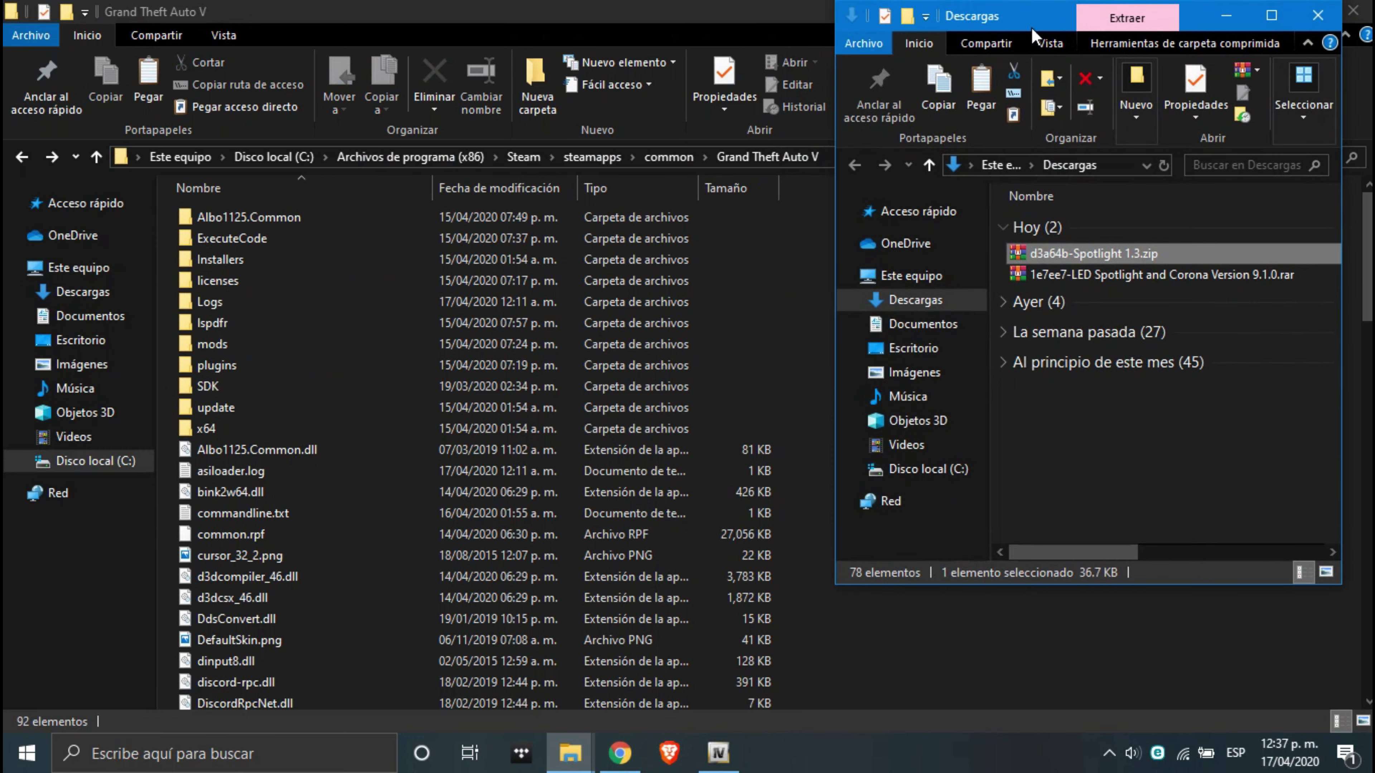
Step: Minimize the Grand Theft Auto V folder window and the browser so only OpenIV and the Descargas window remain
{"action": "left_click", "coordinate": [782, 15]}
{"action": "left_click", "coordinate": [1259, 15]}
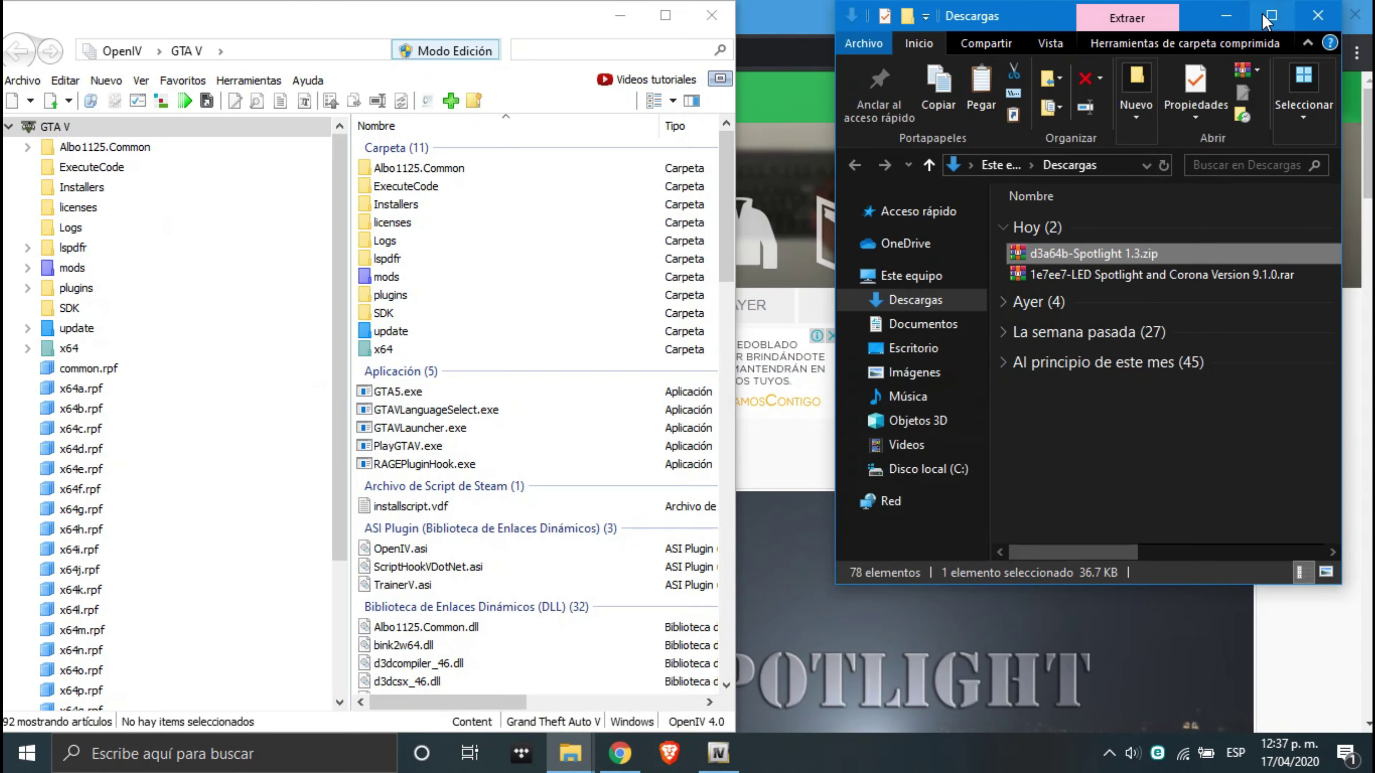
{"action": "left_click", "coordinate": [812, 23]}
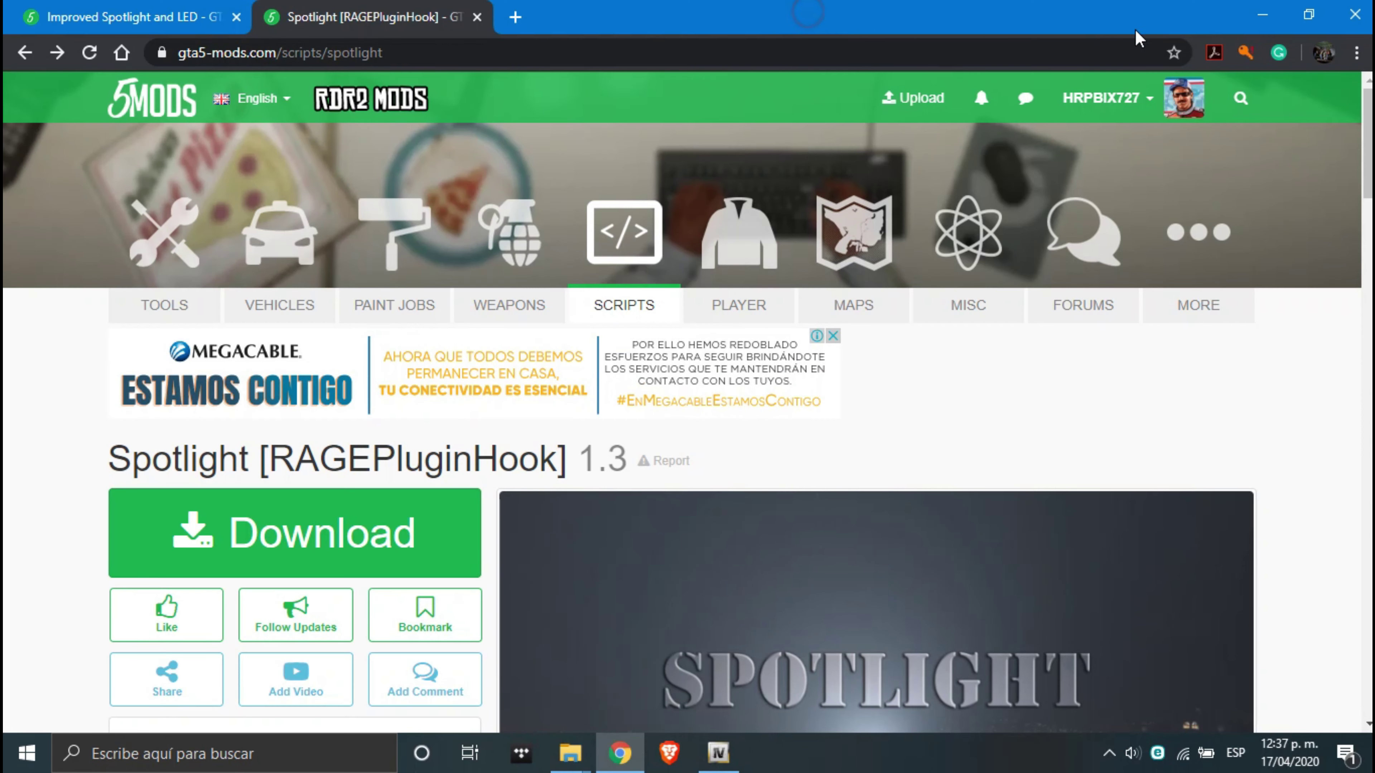
{"action": "left_click", "coordinate": [1251, 18]}
Step: Resize the OpenIV and Descargas windows so they fill the desktop side by side
{"action": "left_click_drag", "start_coordinate": [737, 238], "coordinate": [812, 239]}
{"action": "left_click_drag", "start_coordinate": [1015, 584], "coordinate": [1016, 731]}
{"action": "left_click_drag", "start_coordinate": [1341, 480], "coordinate": [1373, 481]}
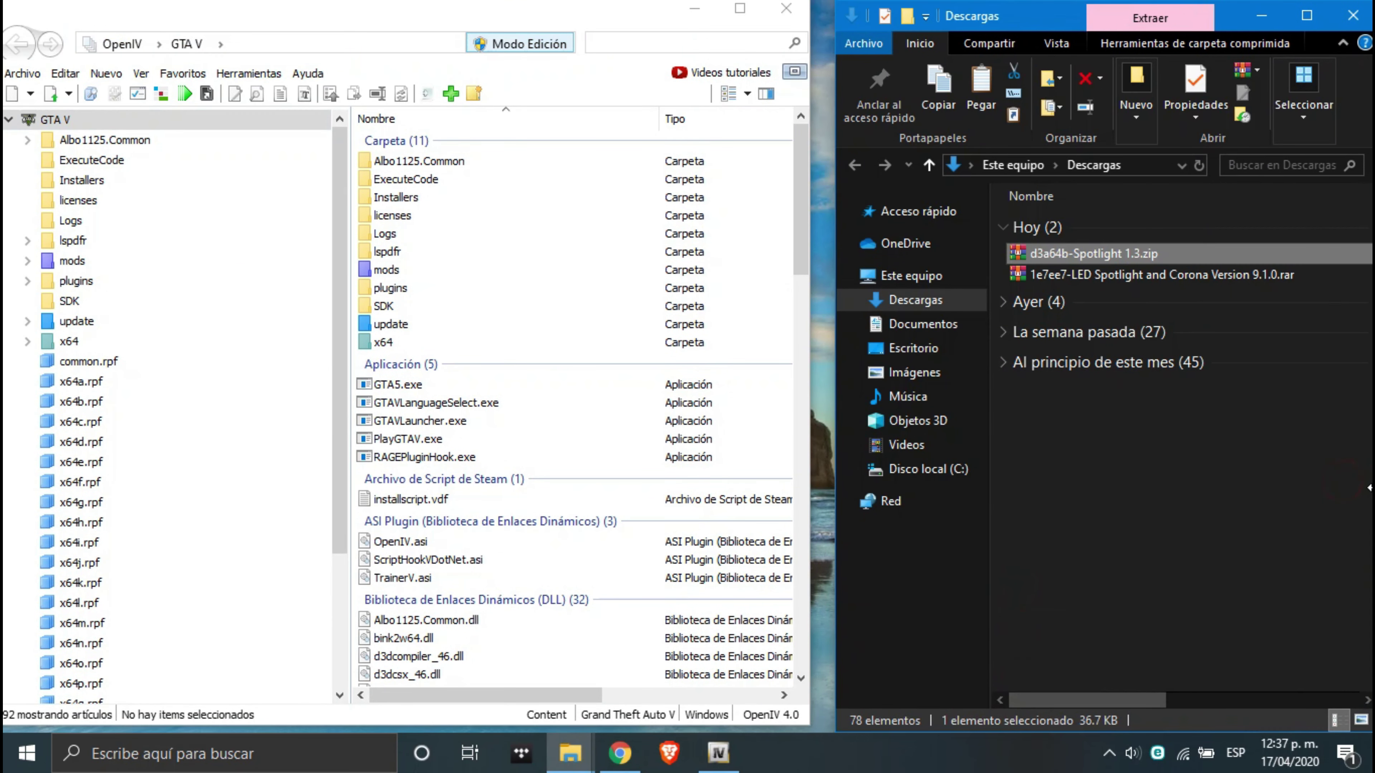
{"action": "left_click_drag", "start_coordinate": [833, 90], "coordinate": [805, 90]}
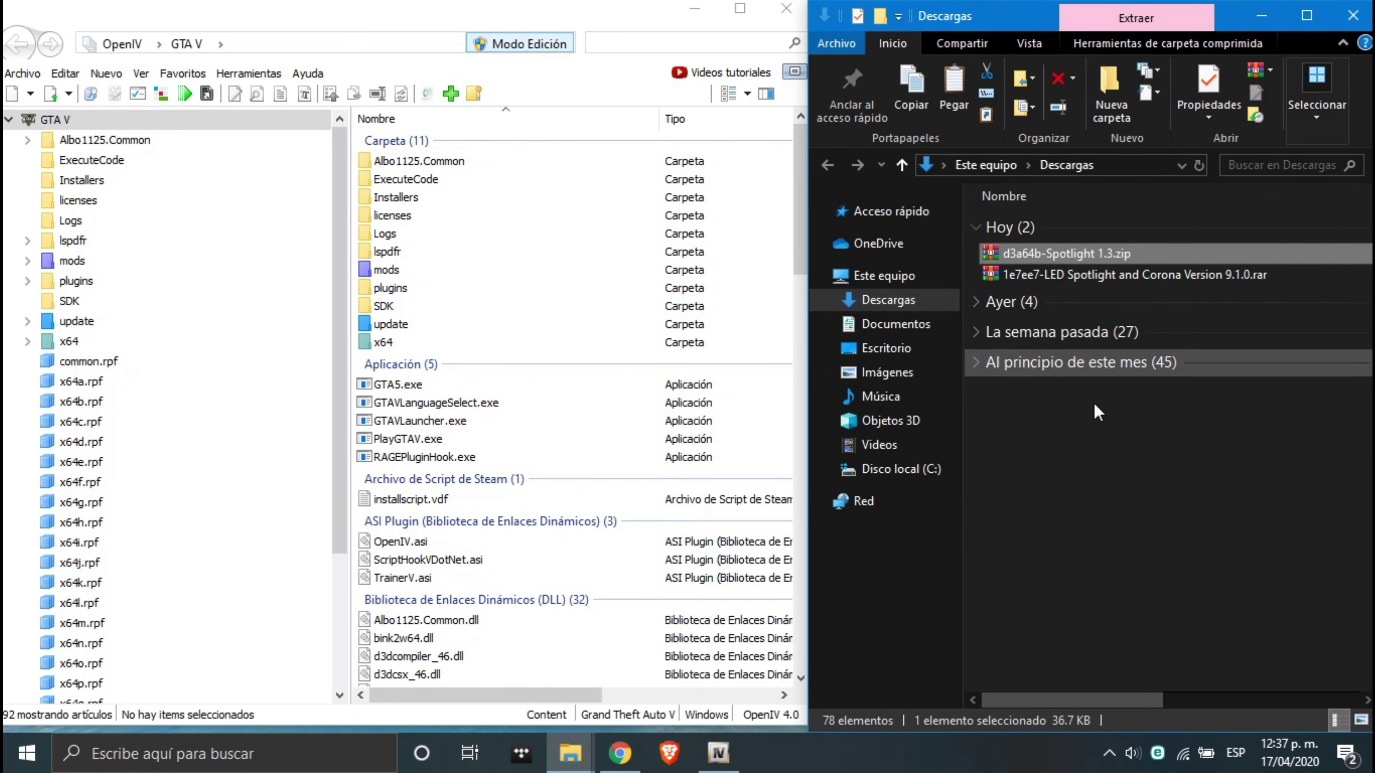
Step: Create a folder named LED in Descargas and move the LED Spotlight and Corona Version 9.1.0.rar archive into it
{"action": "left_click", "coordinate": [1090, 475]}
{"action": "left_click", "coordinate": [1114, 89]}
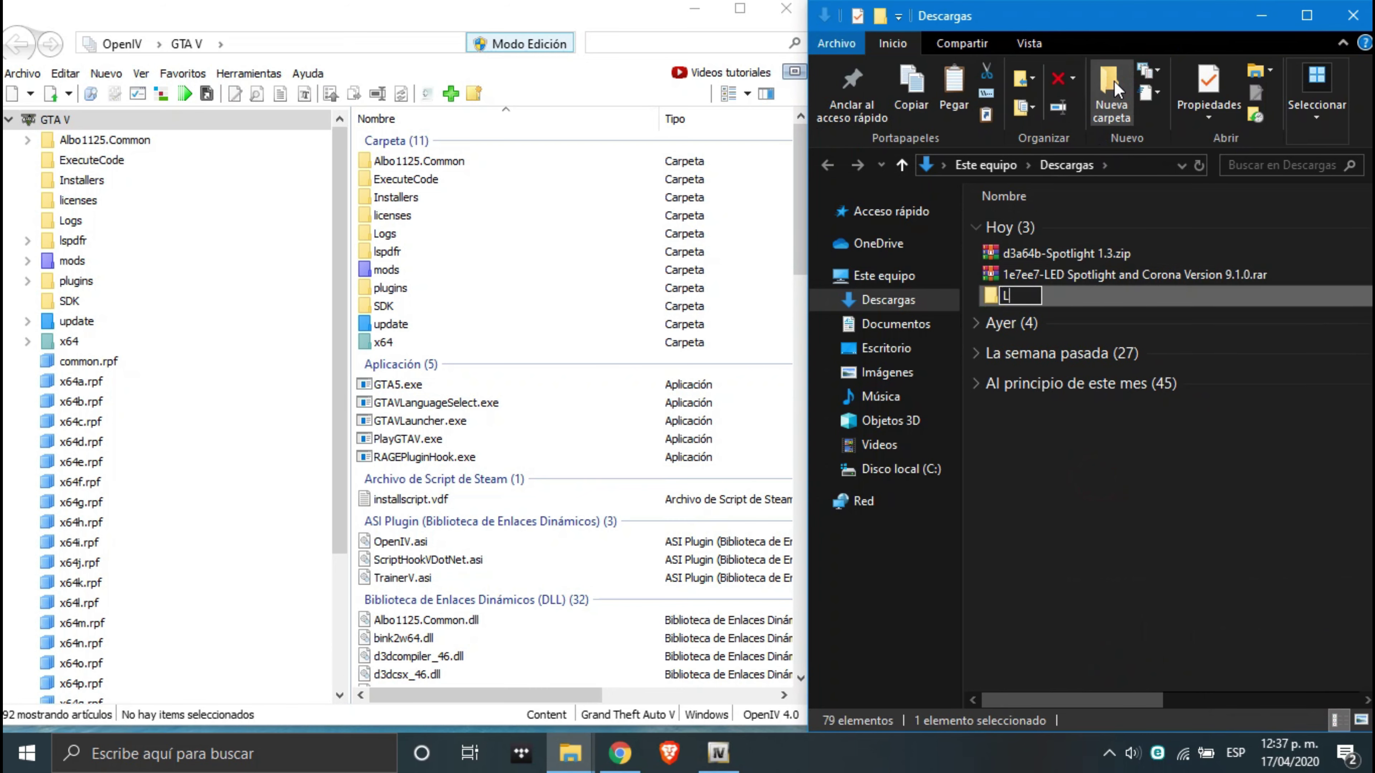
{"action": "key", "text": "Return"}
{"action": "left_click", "coordinate": [1078, 283]}
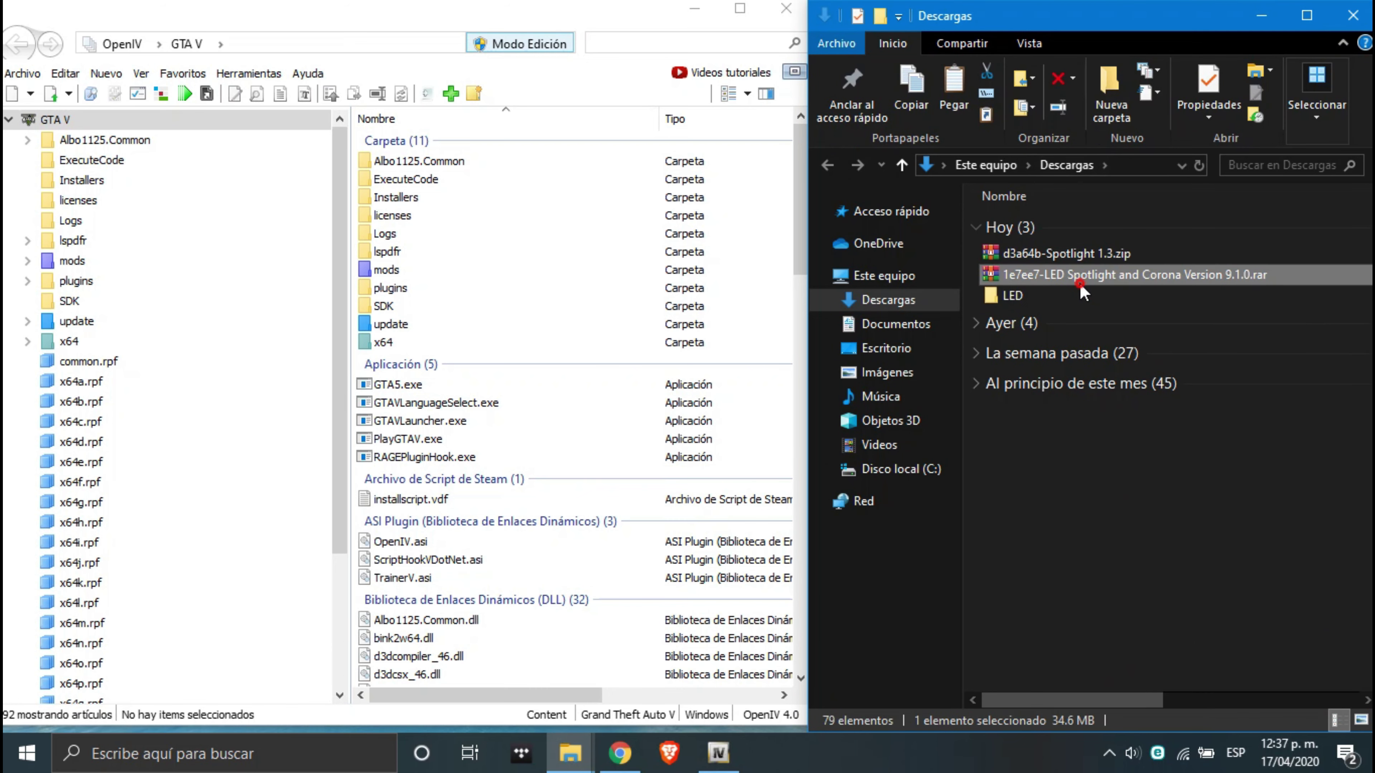
{"action": "left_click_drag", "start_coordinate": [1077, 271], "coordinate": [1058, 295]}
Step: Extract the LED Spotlight and Corona archive inside the LED folder and delete the original .rar file
{"action": "double_click", "coordinate": [1023, 274]}
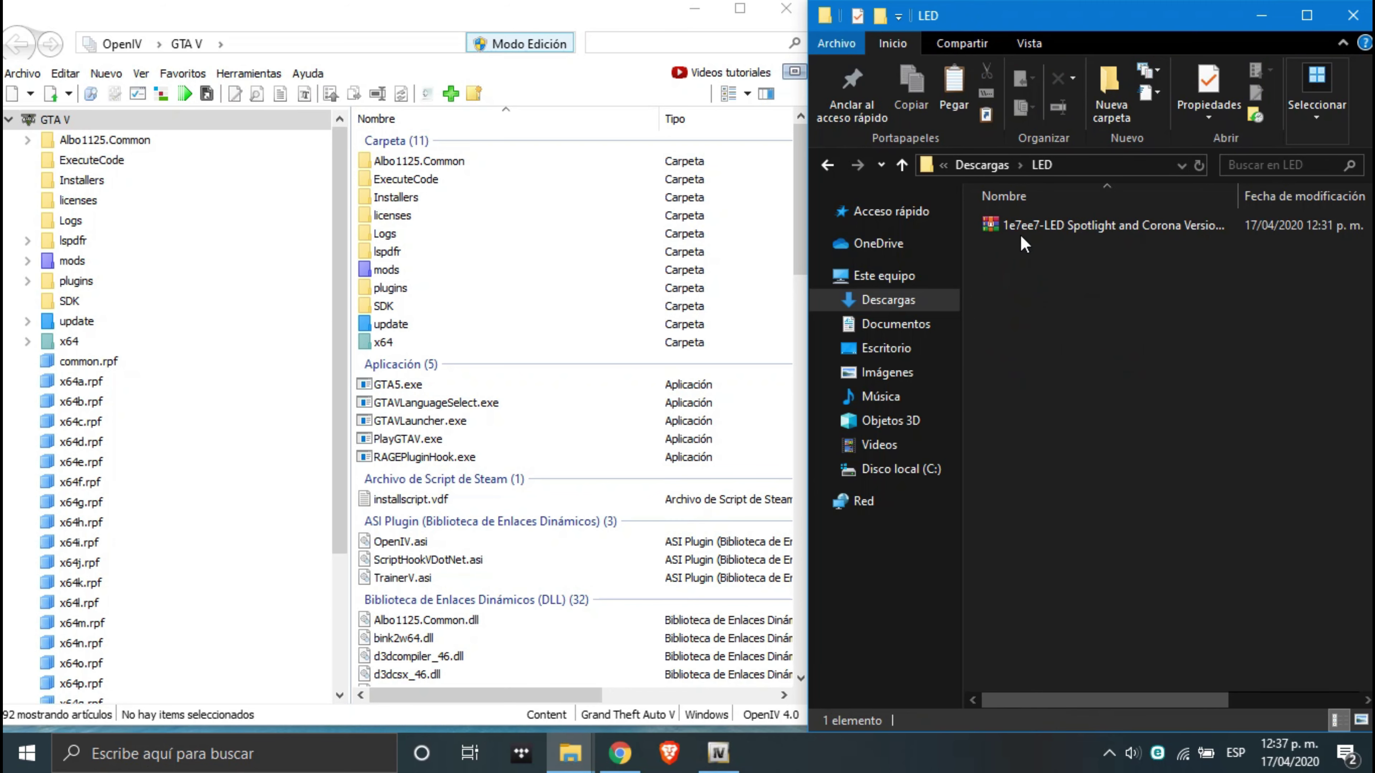
{"action": "right_click", "coordinate": [1021, 230]}
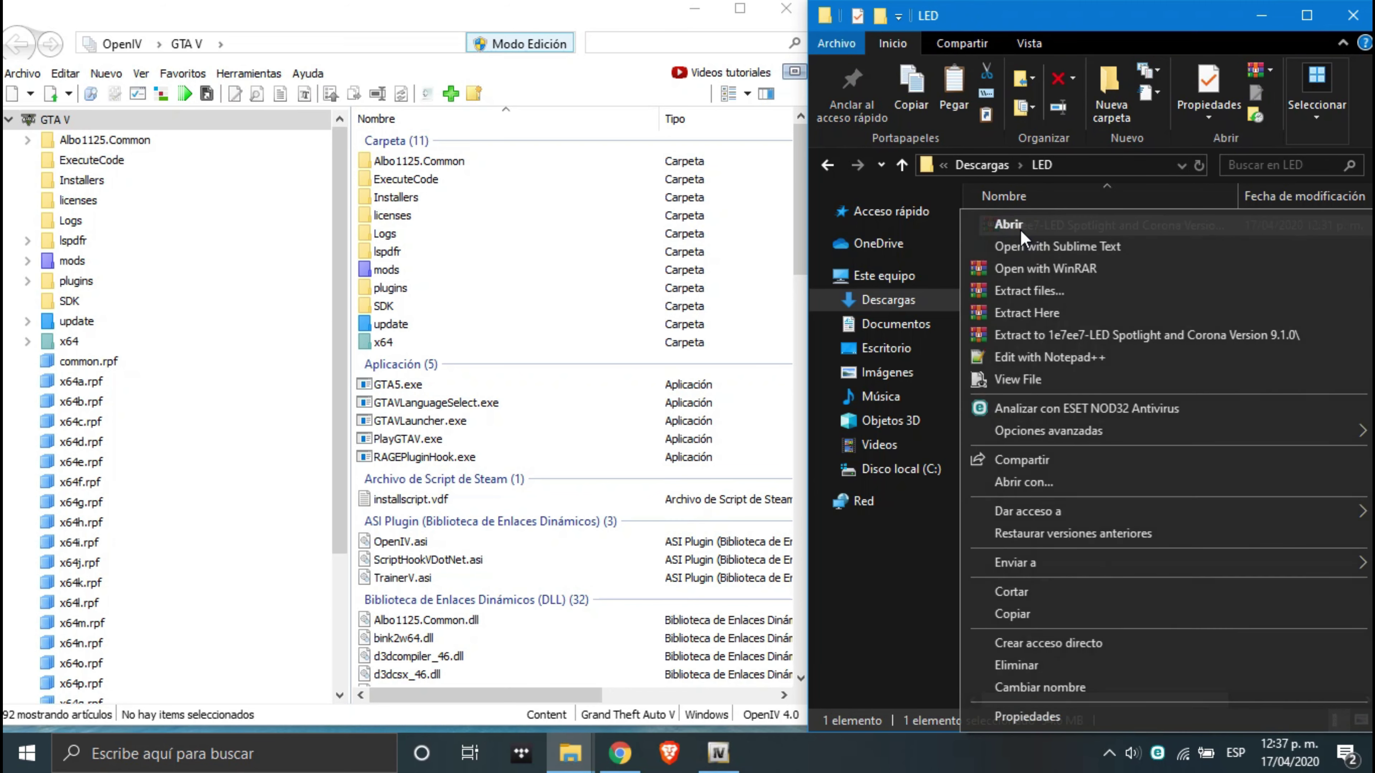
{"action": "left_click", "coordinate": [1026, 312]}
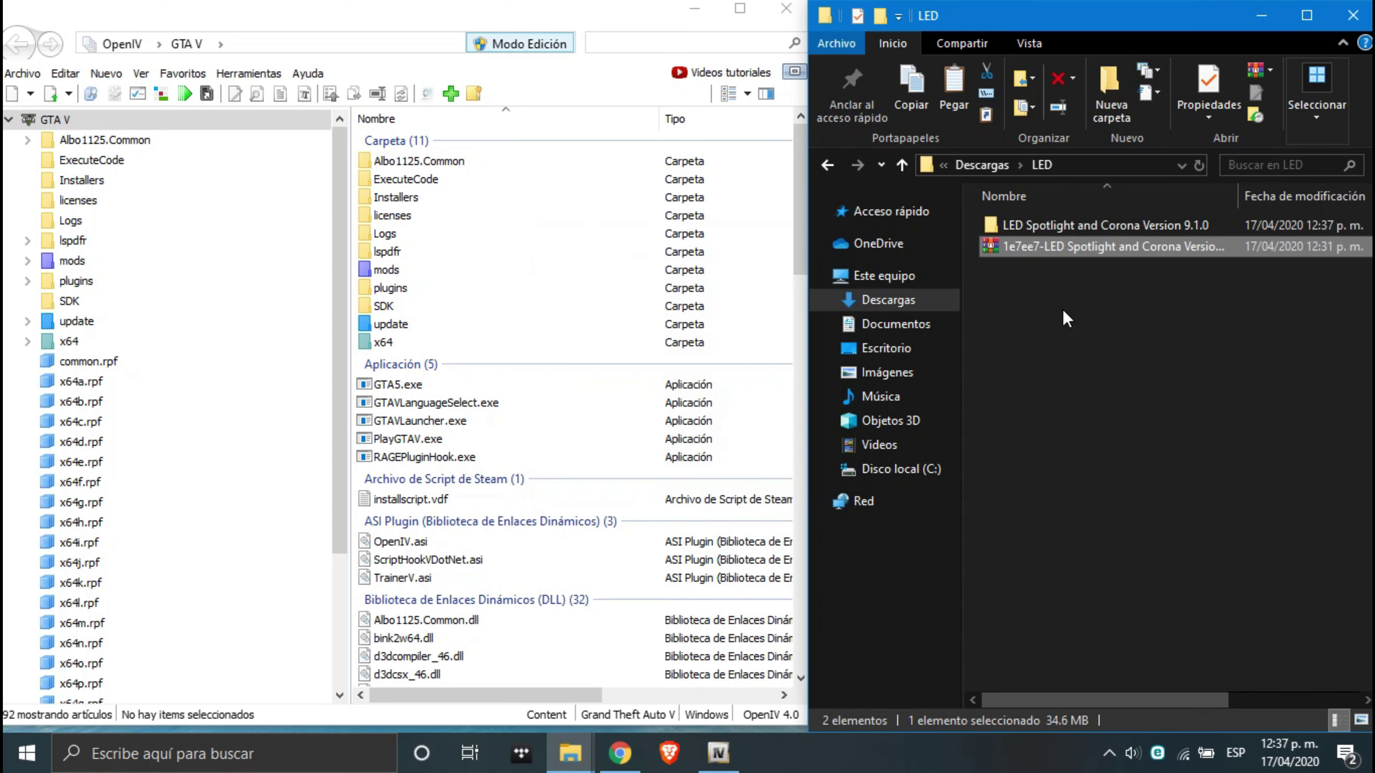
{"action": "left_click", "coordinate": [1078, 247]}
{"action": "right_click", "coordinate": [1079, 247]}
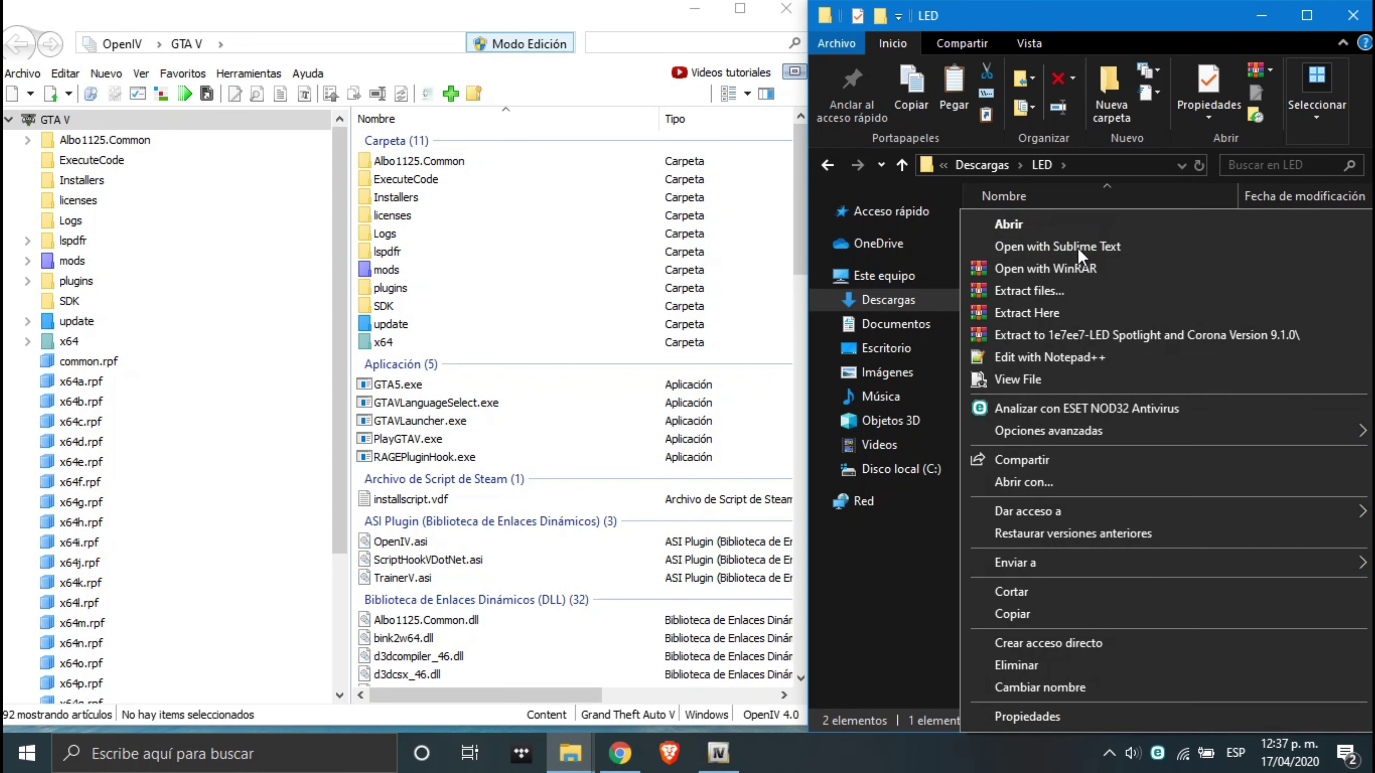
{"action": "left_click", "coordinate": [1023, 665]}
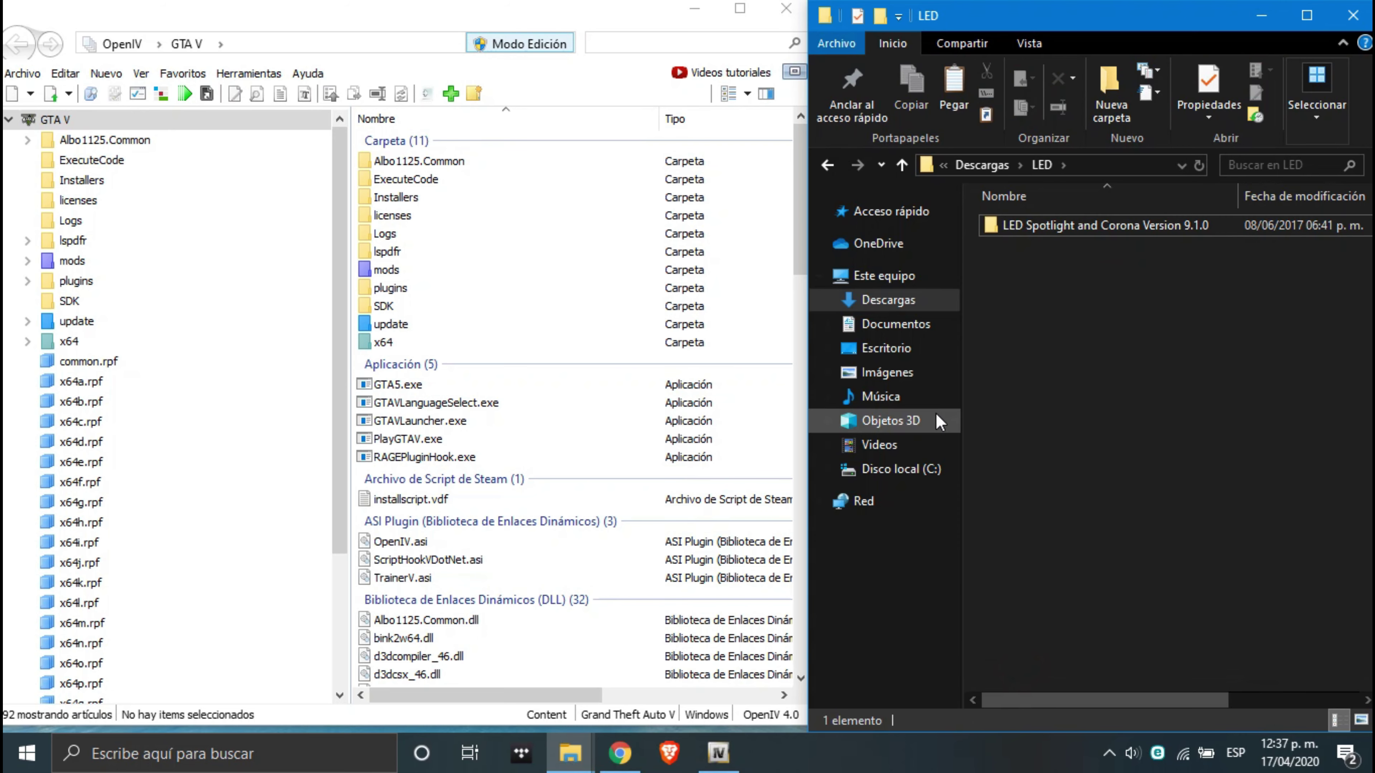
Step: Open the extracted LED Spotlight and Corona Version 9.1.0 folder and go into its Carcol subfolder
{"action": "left_click", "coordinate": [1074, 226]}
{"action": "double_click", "coordinate": [1074, 226]}
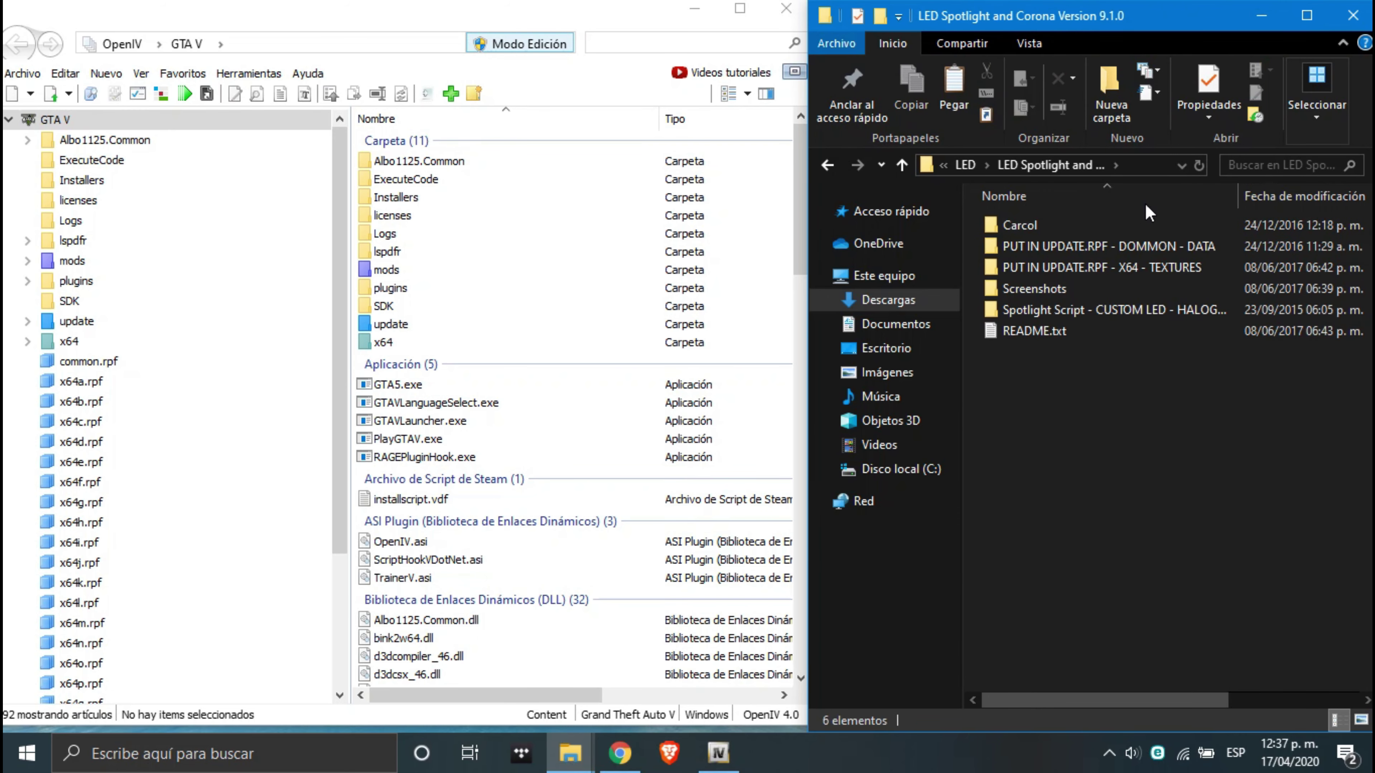
{"action": "left_click_drag", "start_coordinate": [1040, 421], "coordinate": [1077, 258]}
{"action": "left_click", "coordinate": [1008, 462]}
{"action": "double_click", "coordinate": [1091, 226]}
{"action": "left_click", "coordinate": [1054, 225]}
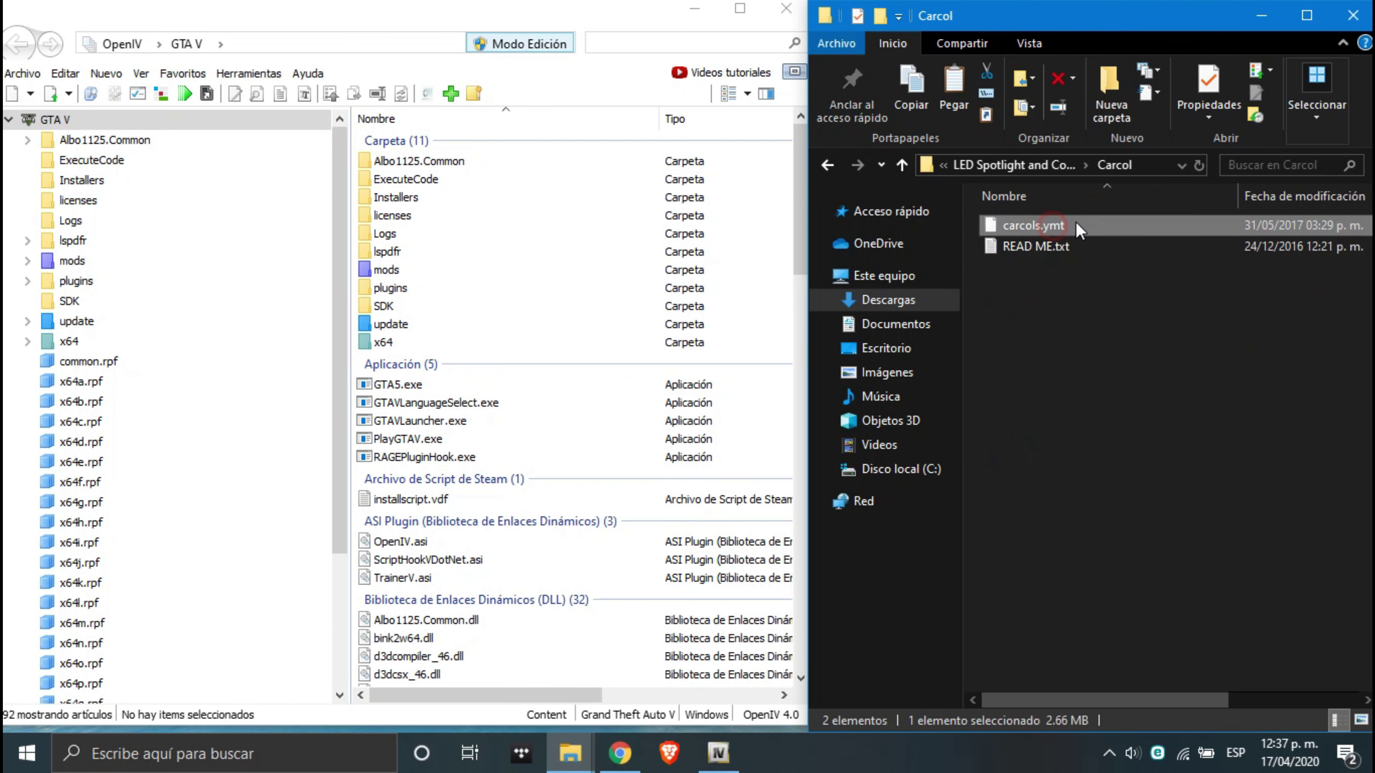
Step: Open READ ME.txt from the Carcol folder and examine its backup advice and install path
{"action": "left_click", "coordinate": [1037, 246]}
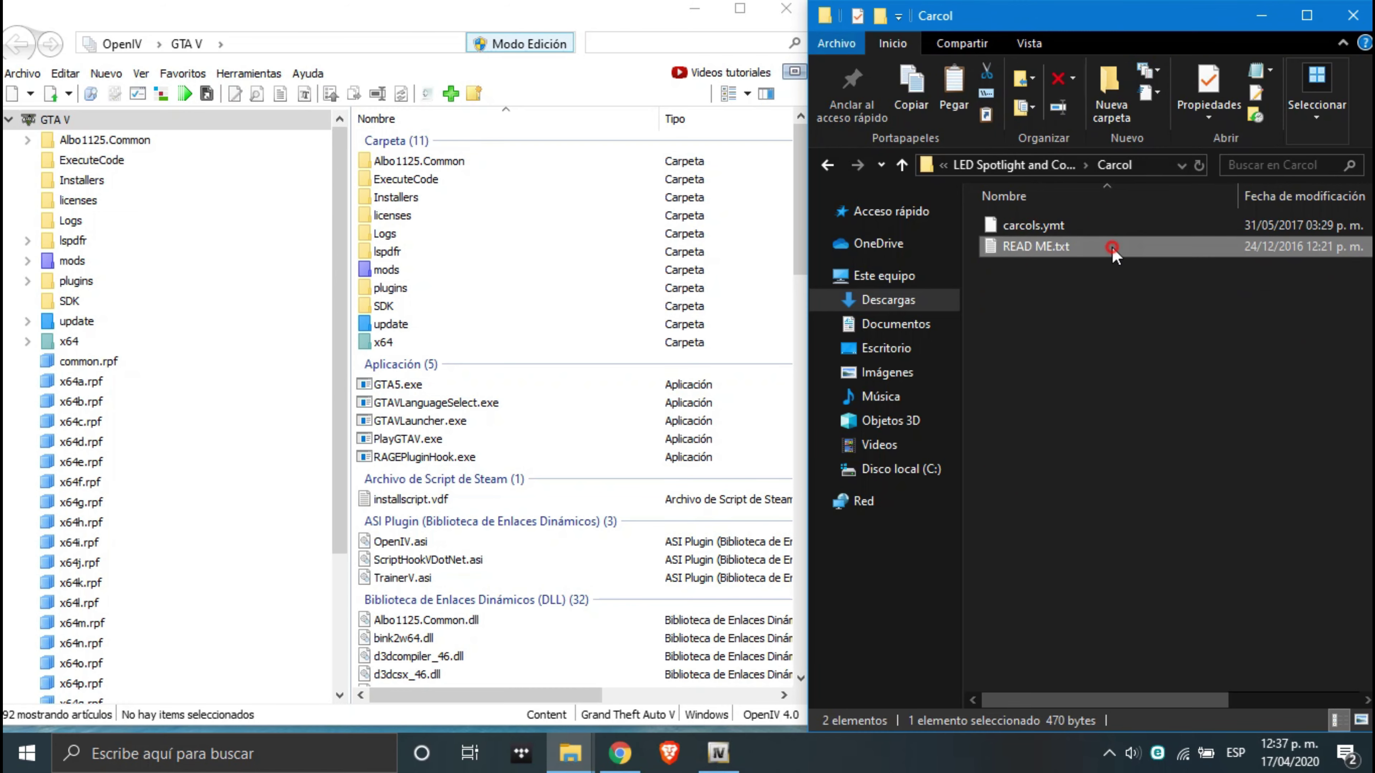
{"action": "double_click", "coordinate": [1111, 248]}
{"action": "scroll", "coordinate": [854, 479], "scroll_direction": "down", "scroll_amount": 1}
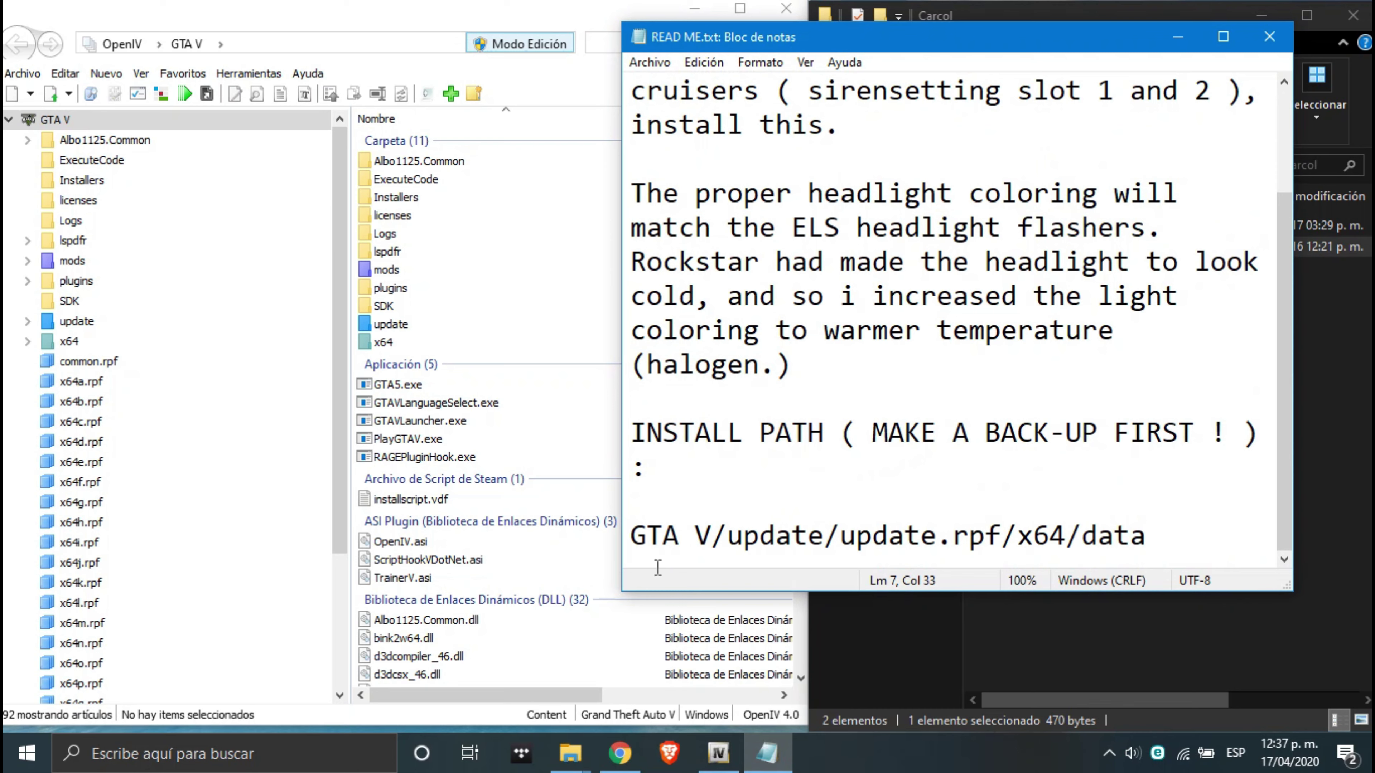
{"action": "left_click_drag", "start_coordinate": [969, 433], "coordinate": [1079, 422]}
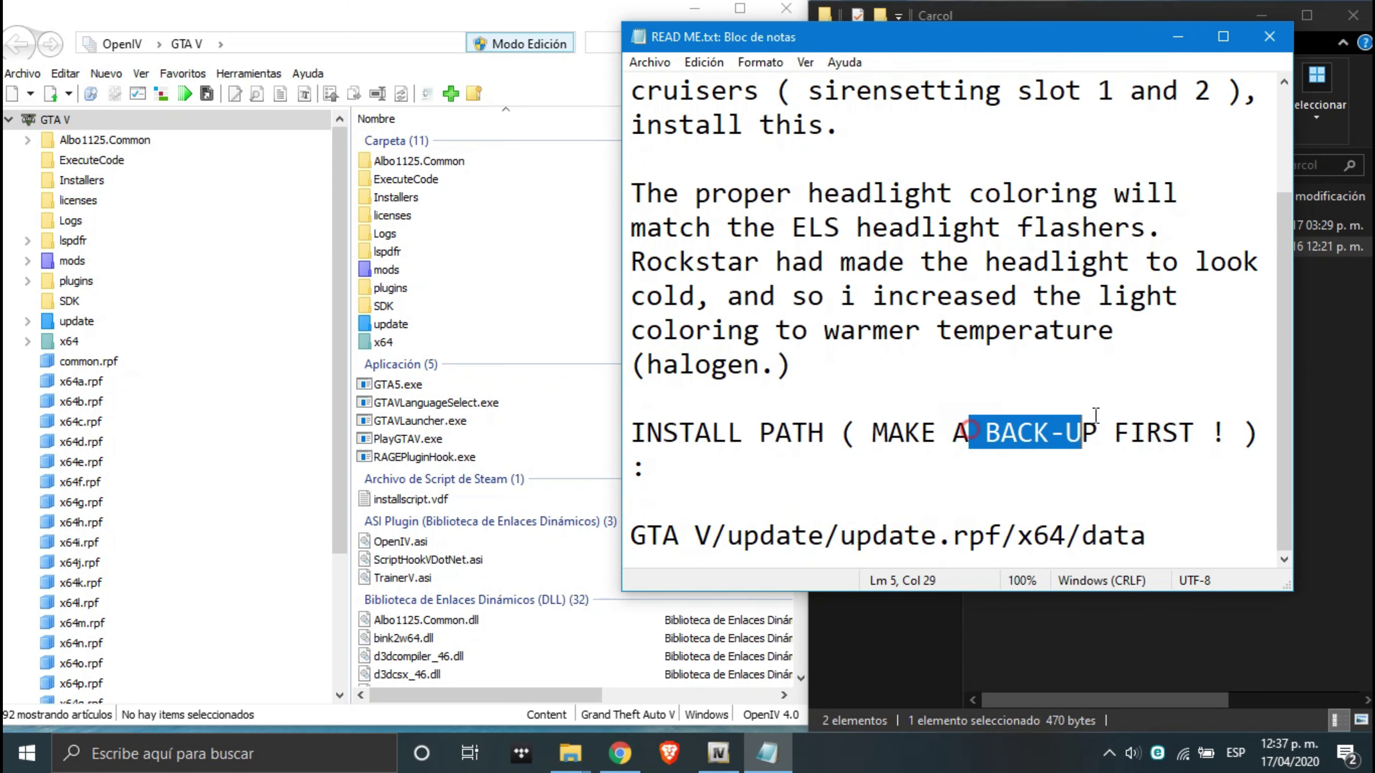
{"action": "left_click_drag", "start_coordinate": [888, 432], "coordinate": [1051, 415]}
{"action": "left_click", "coordinate": [1033, 309]}
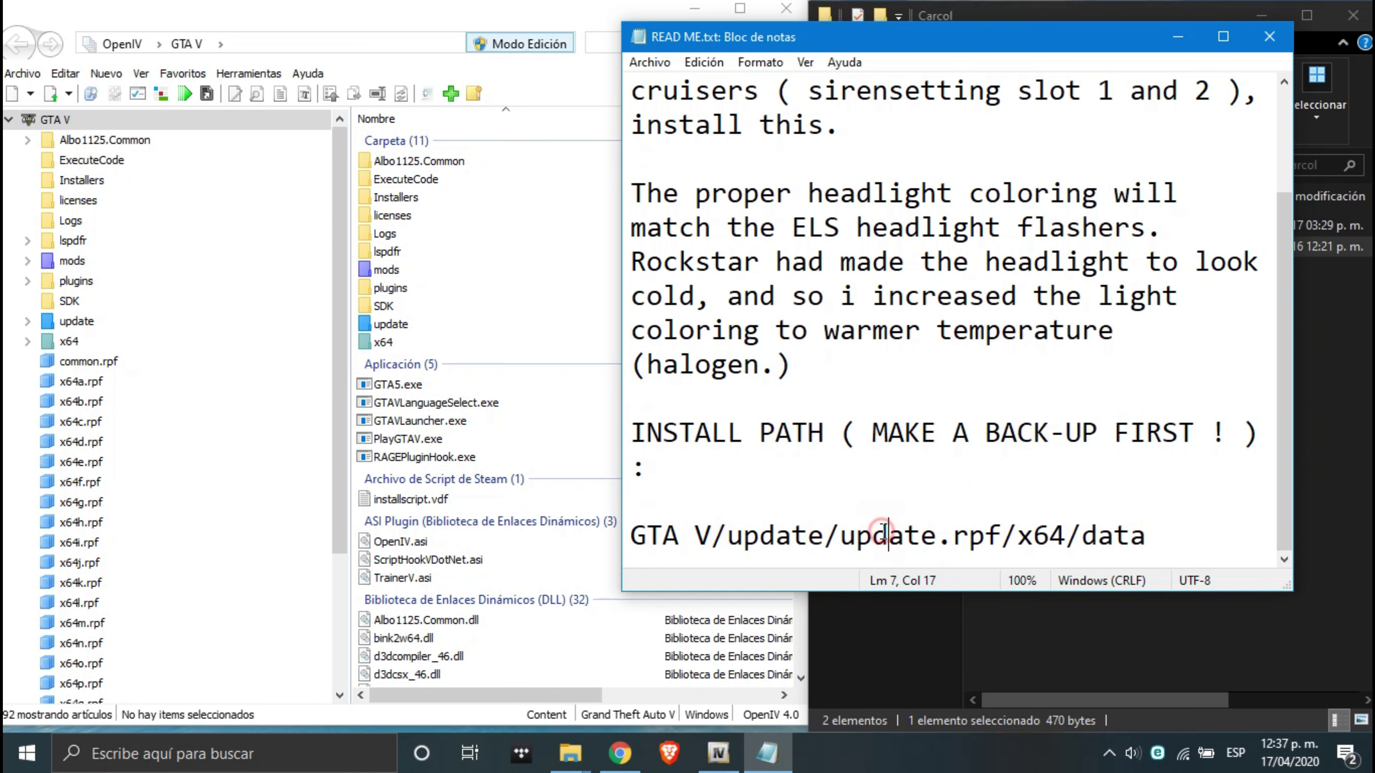
{"action": "left_click_drag", "start_coordinate": [994, 523], "coordinate": [606, 520]}
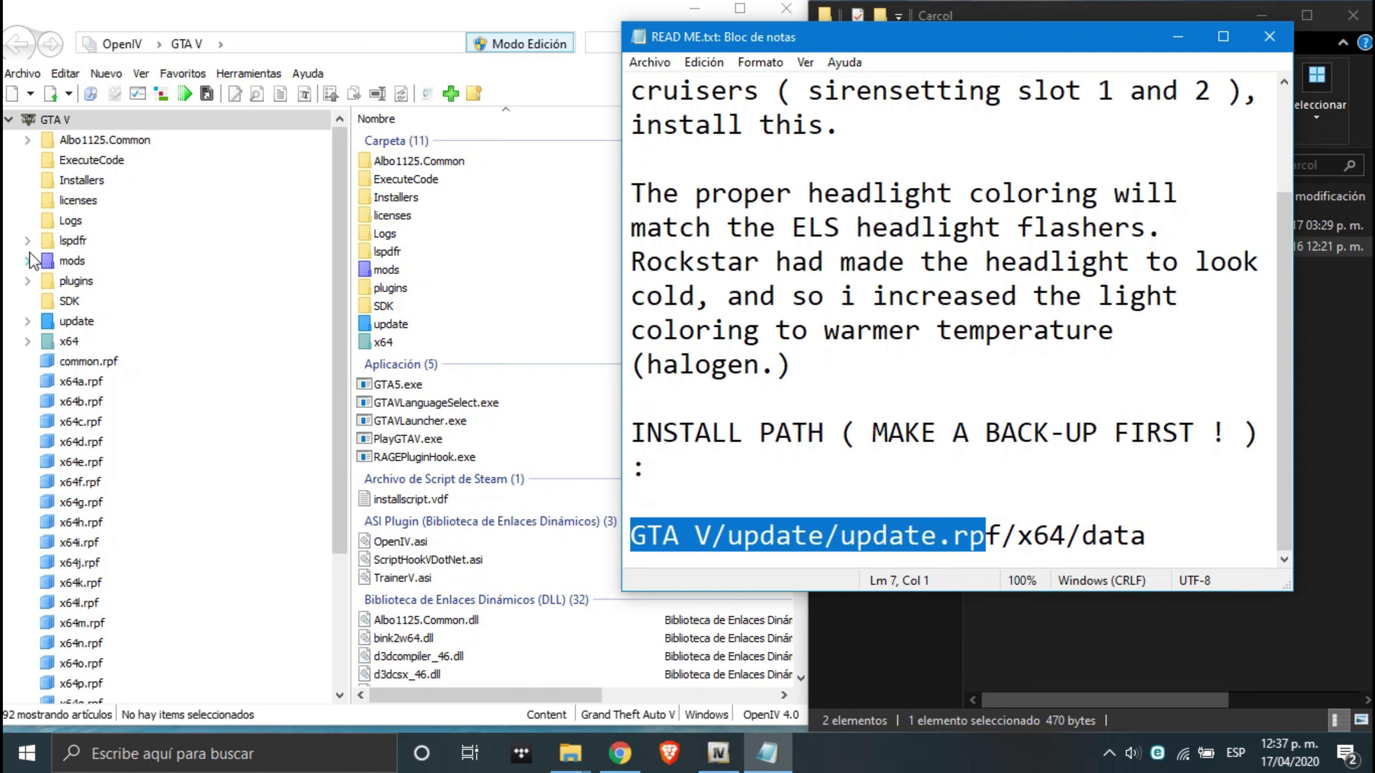
Step: In OpenIV, browse to mods/update/update.rpf/x64/data and select carcols.ymt
{"action": "left_click", "coordinate": [27, 263]}
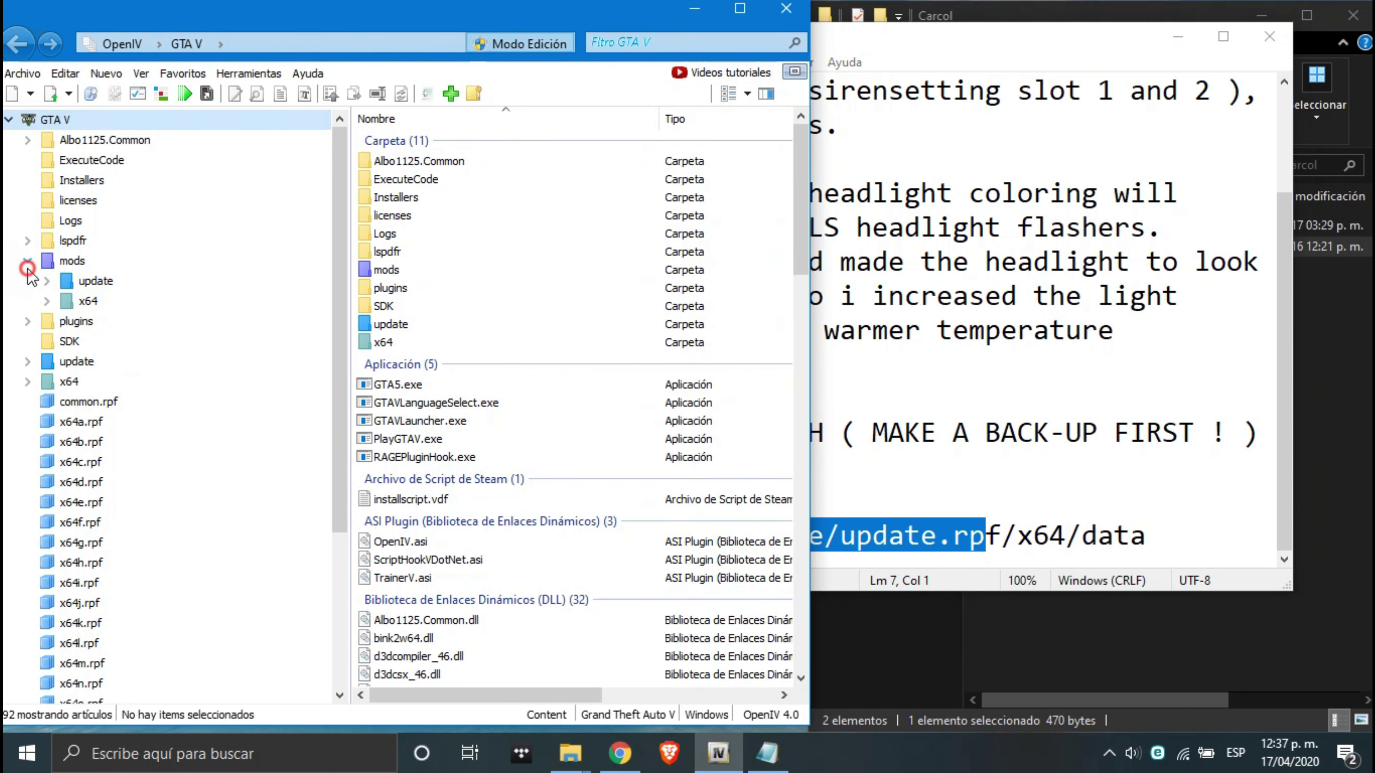
{"action": "left_click", "coordinate": [48, 282]}
{"action": "left_click", "coordinate": [70, 324]}
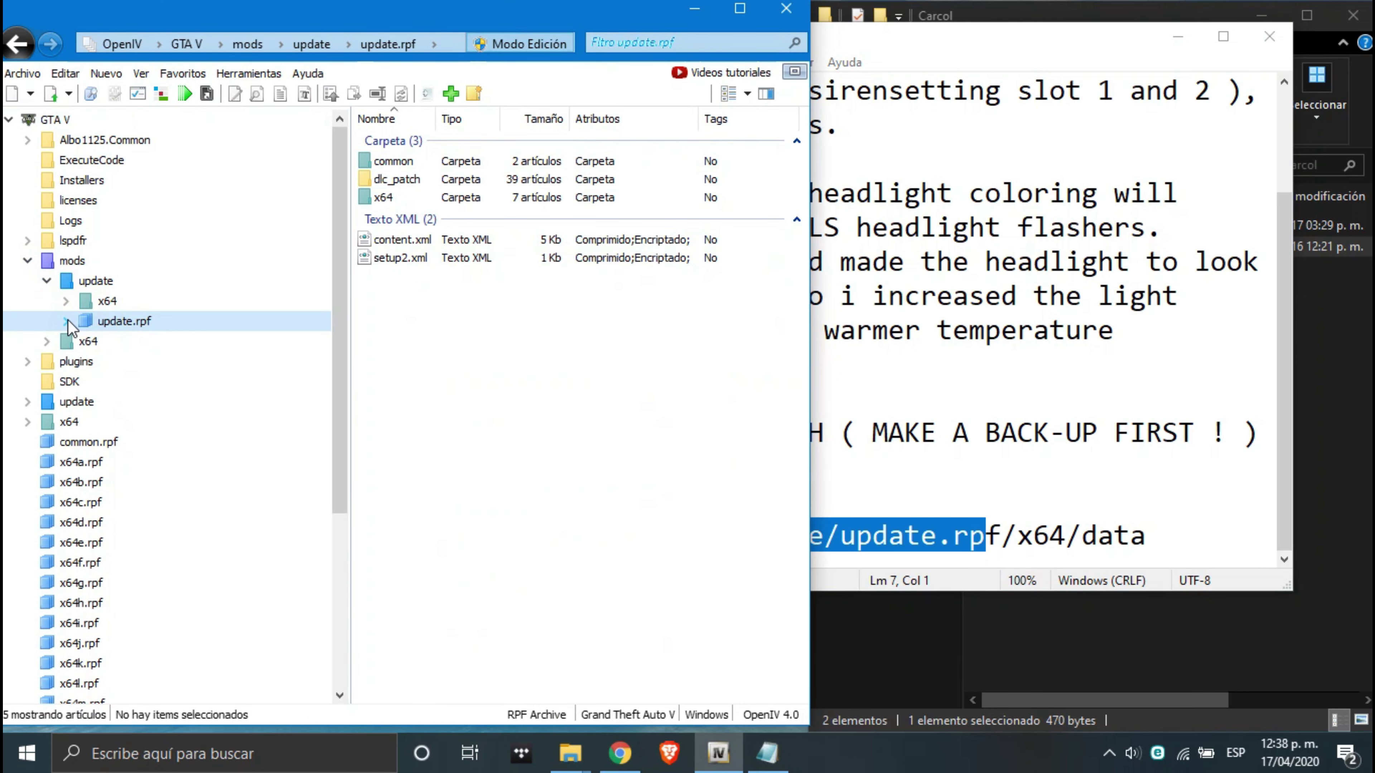
{"action": "left_click", "coordinate": [66, 321]}
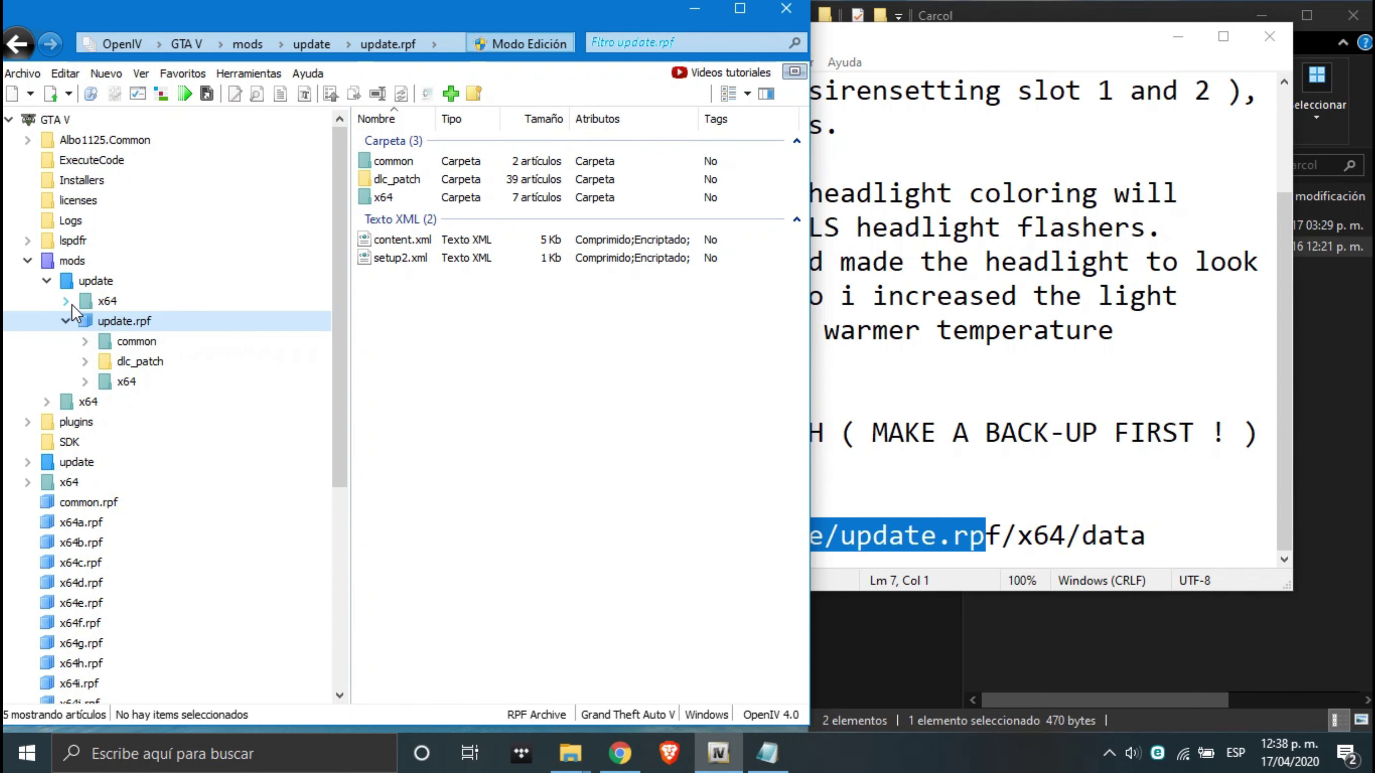
{"action": "left_click", "coordinate": [85, 382]}
{"action": "left_click", "coordinate": [145, 421]}
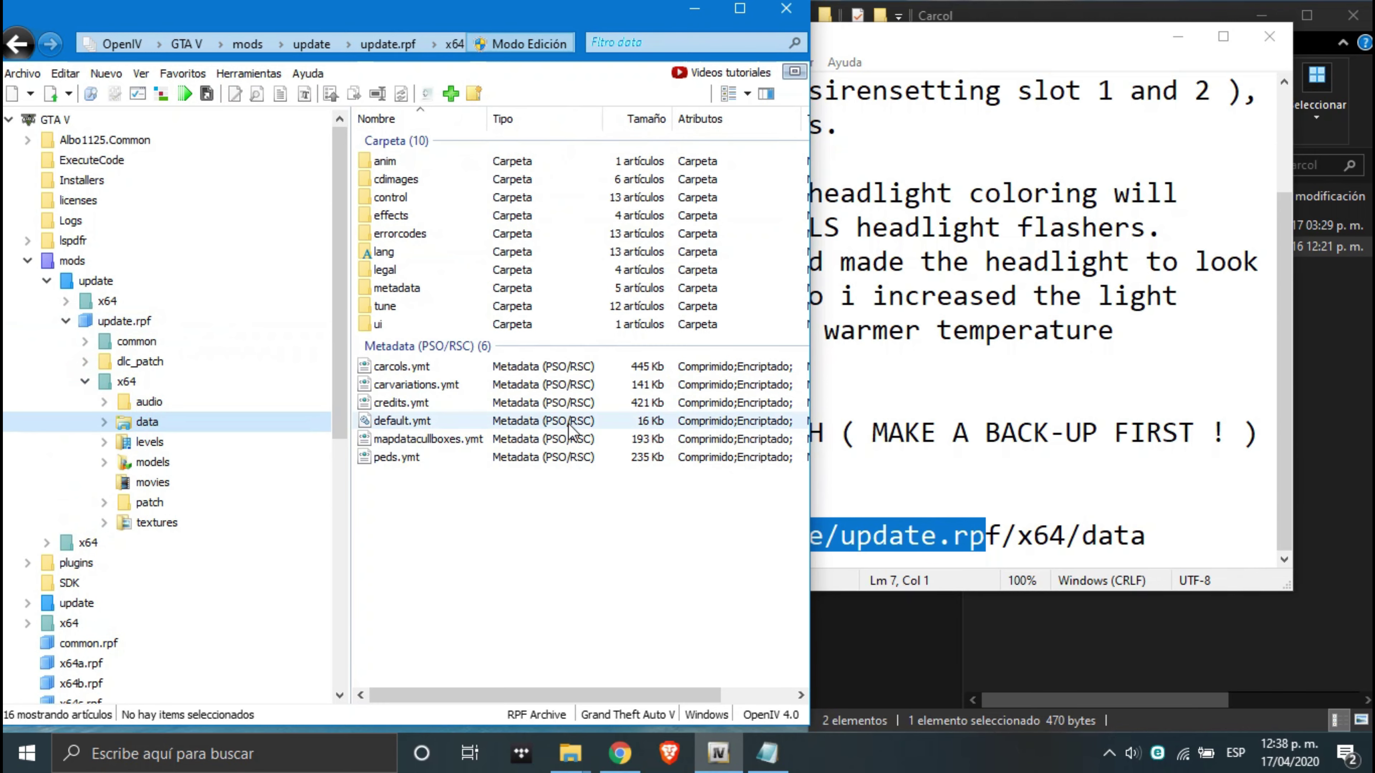
{"action": "left_click", "coordinate": [469, 368]}
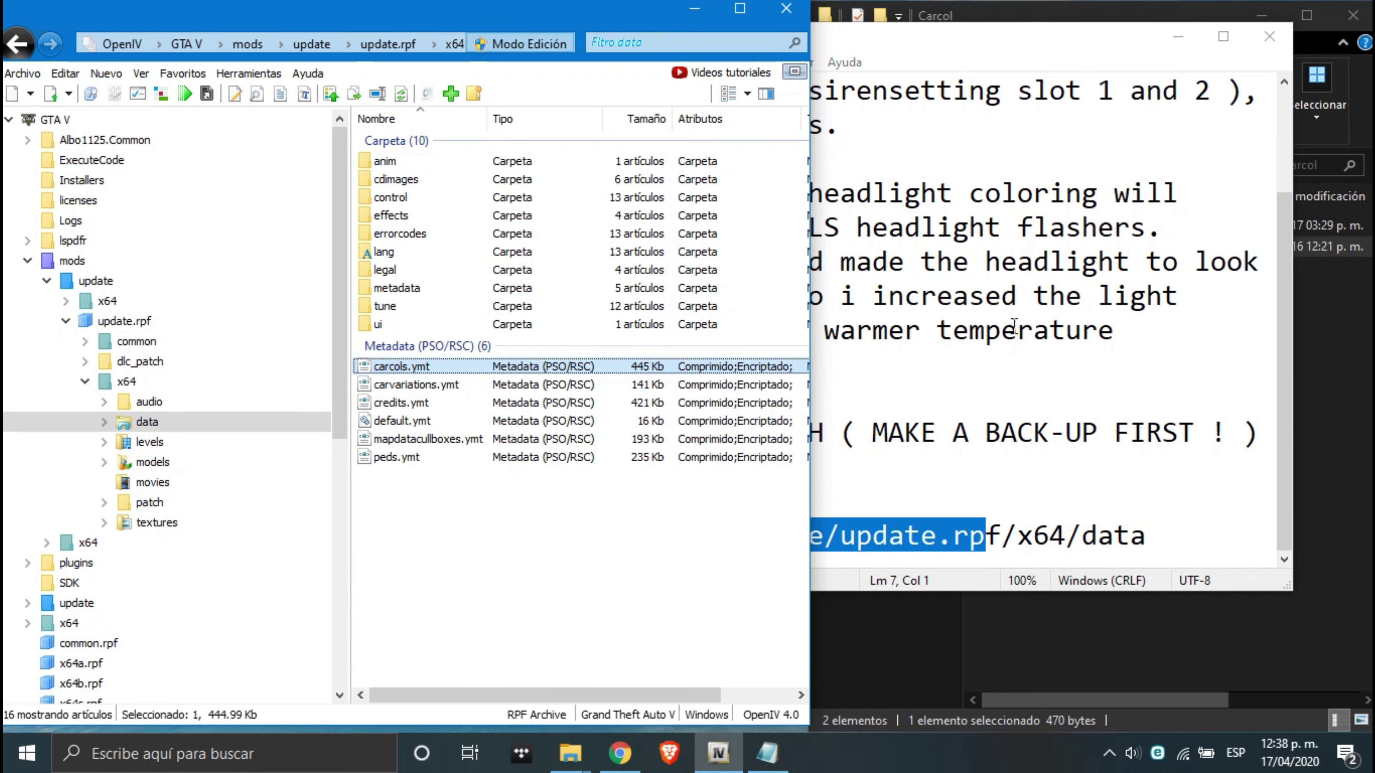
Step: Close the READ ME.txt window and widen OpenIV while narrowing the Carcol folder window beside it
{"action": "left_click", "coordinate": [1147, 197]}
{"action": "left_click", "coordinate": [1257, 45]}
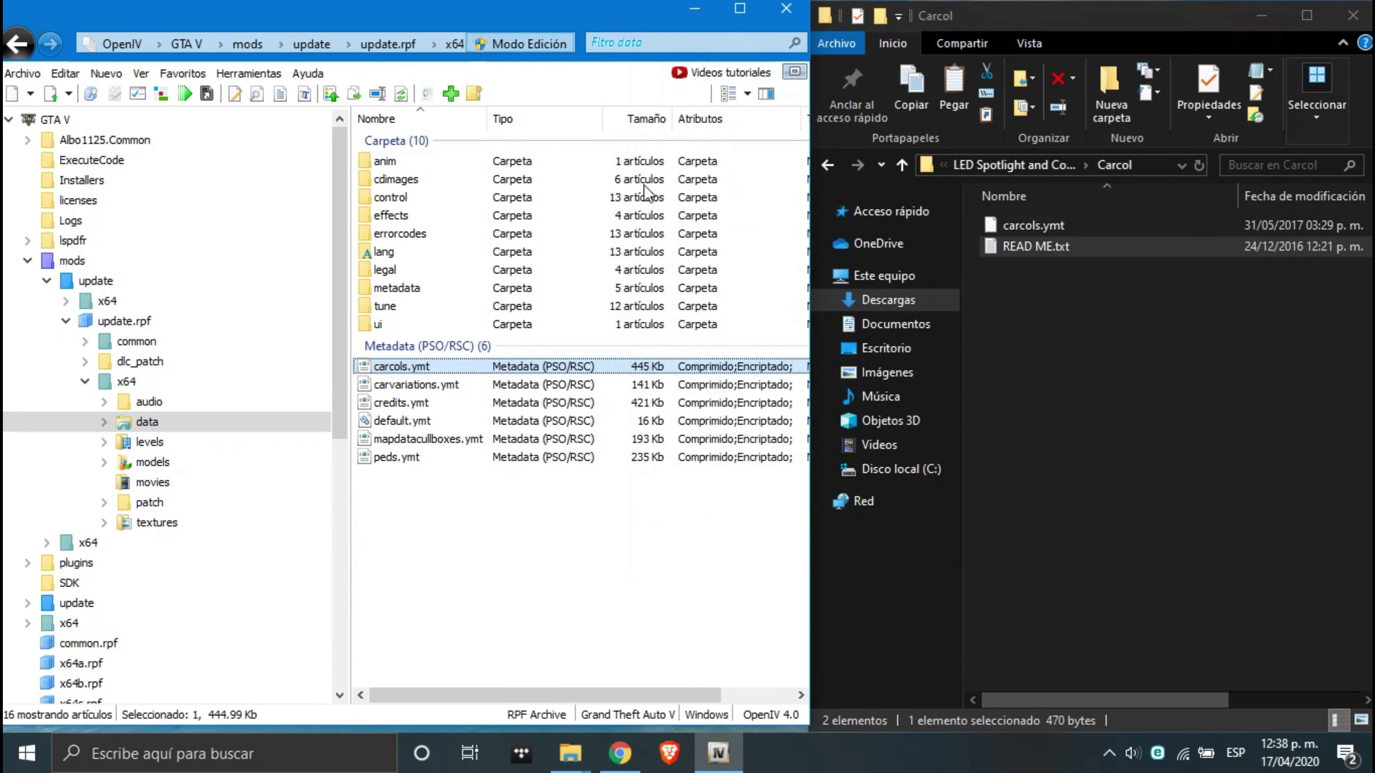
{"action": "left_click", "coordinate": [1017, 225]}
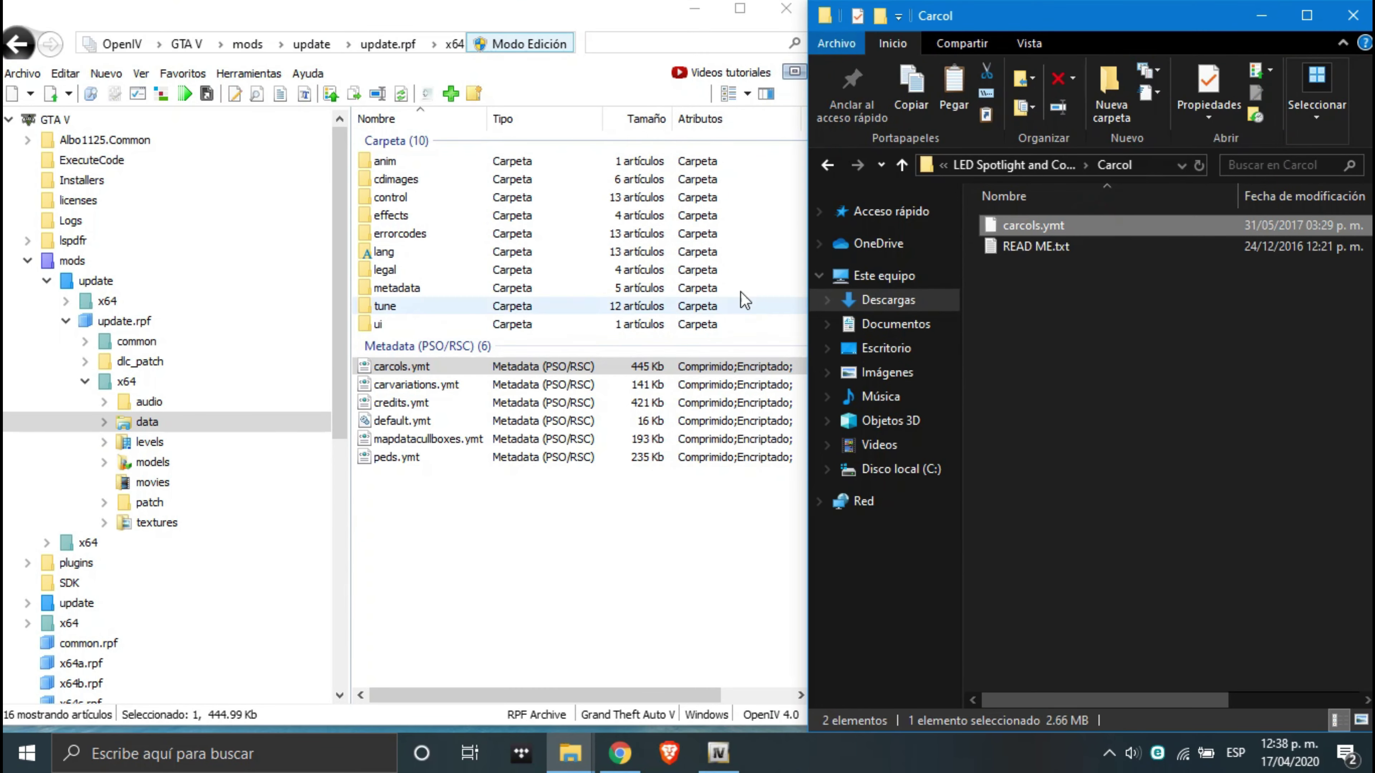
{"action": "left_click", "coordinate": [490, 61]}
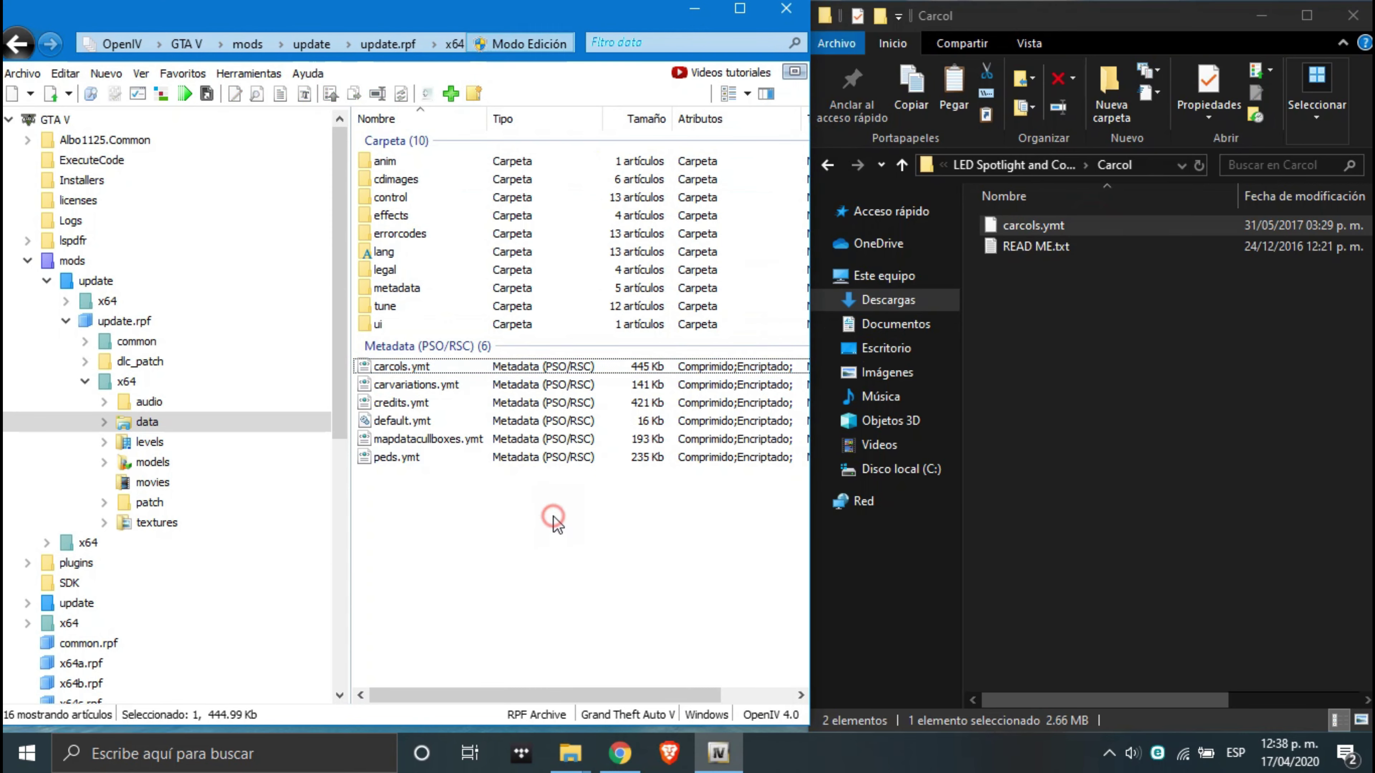
{"action": "left_click", "coordinate": [1143, 226]}
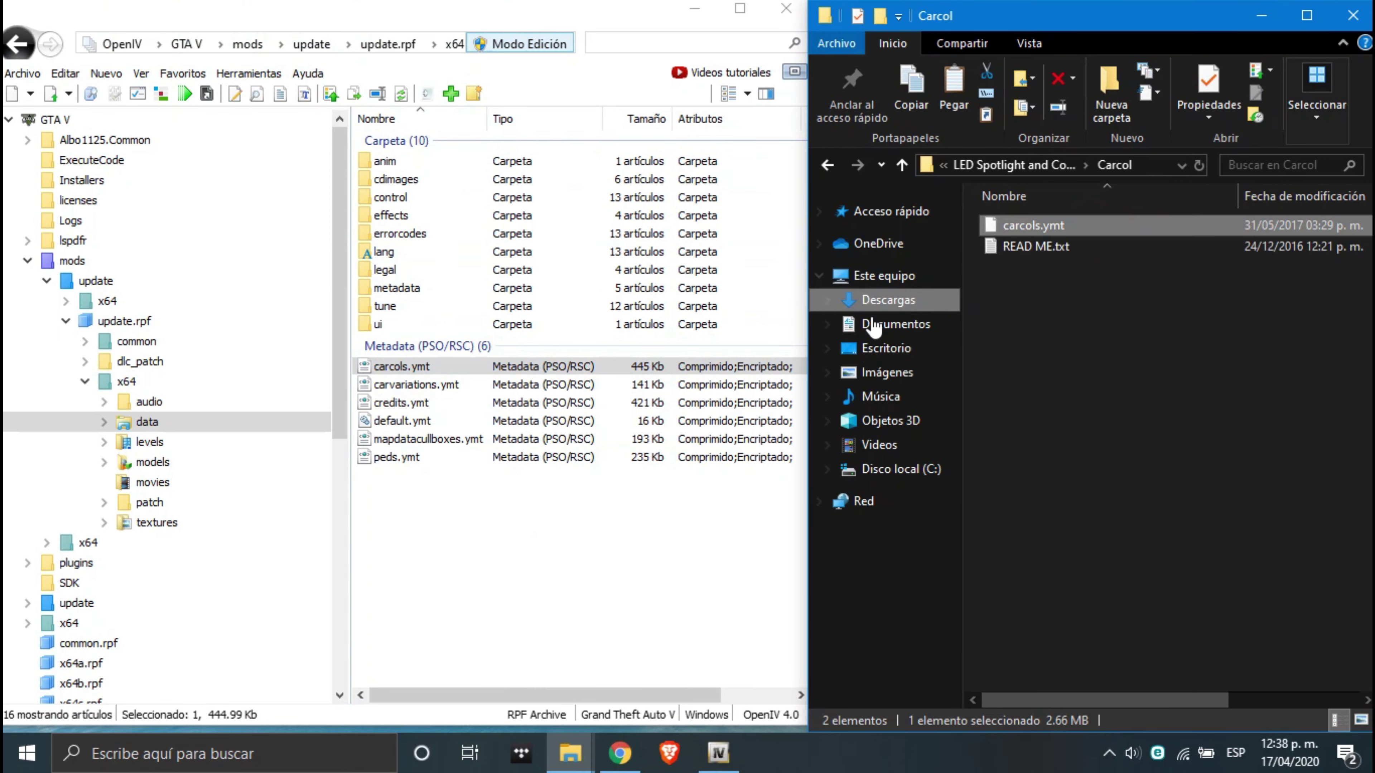
{"action": "left_click_drag", "start_coordinate": [962, 280], "coordinate": [890, 281]}
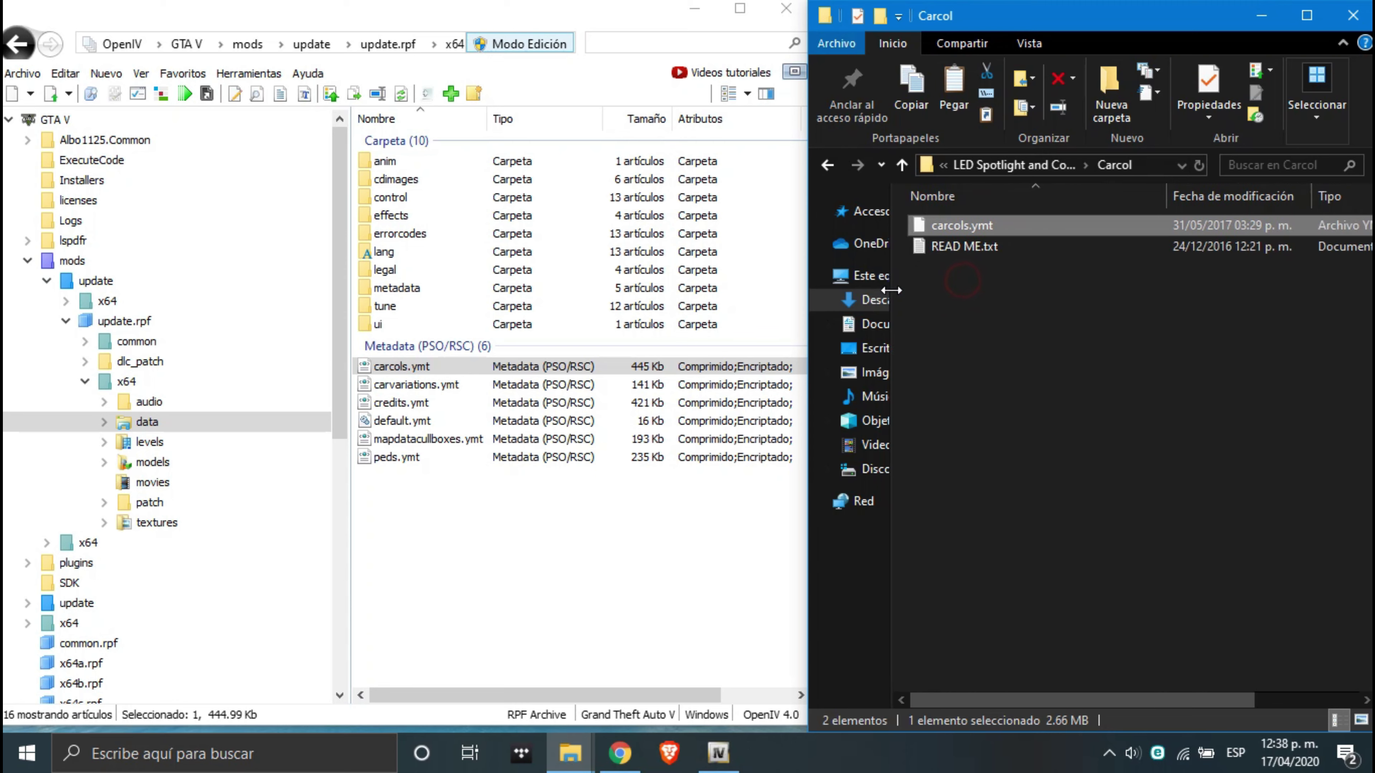
{"action": "left_click_drag", "start_coordinate": [810, 295], "coordinate": [901, 293]}
{"action": "left_click_drag", "start_coordinate": [812, 304], "coordinate": [903, 304]}
Step: Replace carcols.ymt in update.rpf/x64/data with the Carcol folder's copy and return to the mod's main folder
{"action": "left_click_drag", "start_coordinate": [1095, 224], "coordinate": [865, 371]}
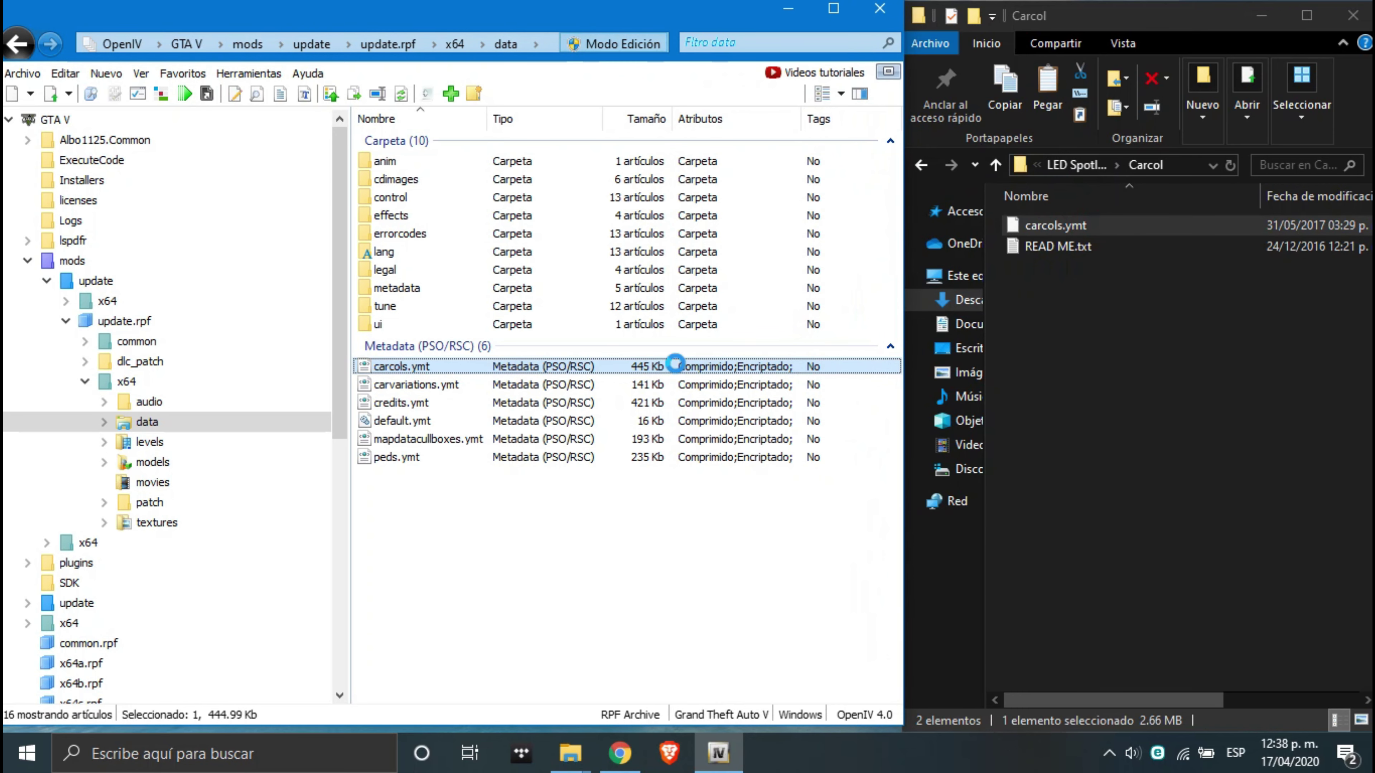
{"action": "left_click_drag", "start_coordinate": [1055, 225], "coordinate": [729, 433]}
{"action": "key", "text": "alt+Up"}
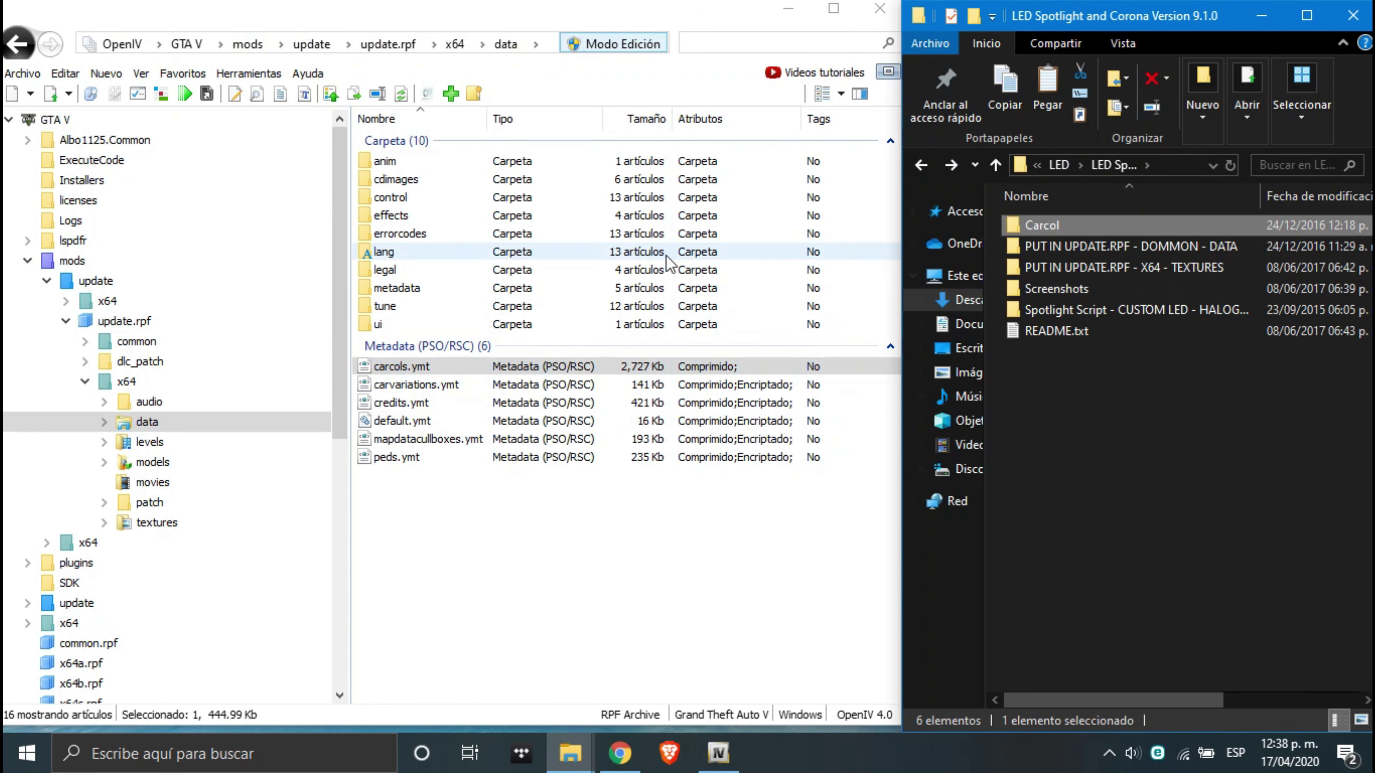
Step: Check the contents of the mod's PUT IN UPDATE.RPF - DOMMON - DATA folder
{"action": "left_click", "coordinate": [1085, 252]}
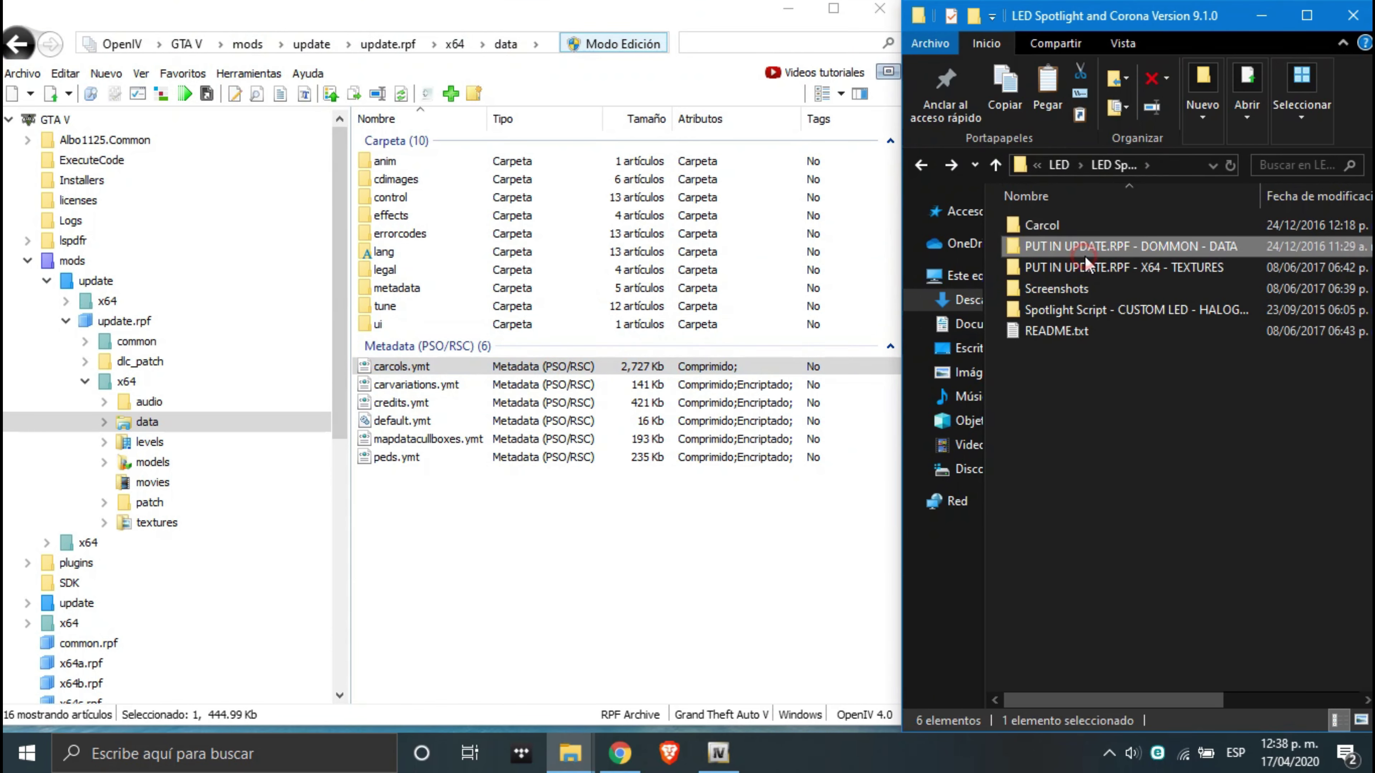
{"action": "double_click", "coordinate": [1160, 250]}
{"action": "key", "text": "alt+Up"}
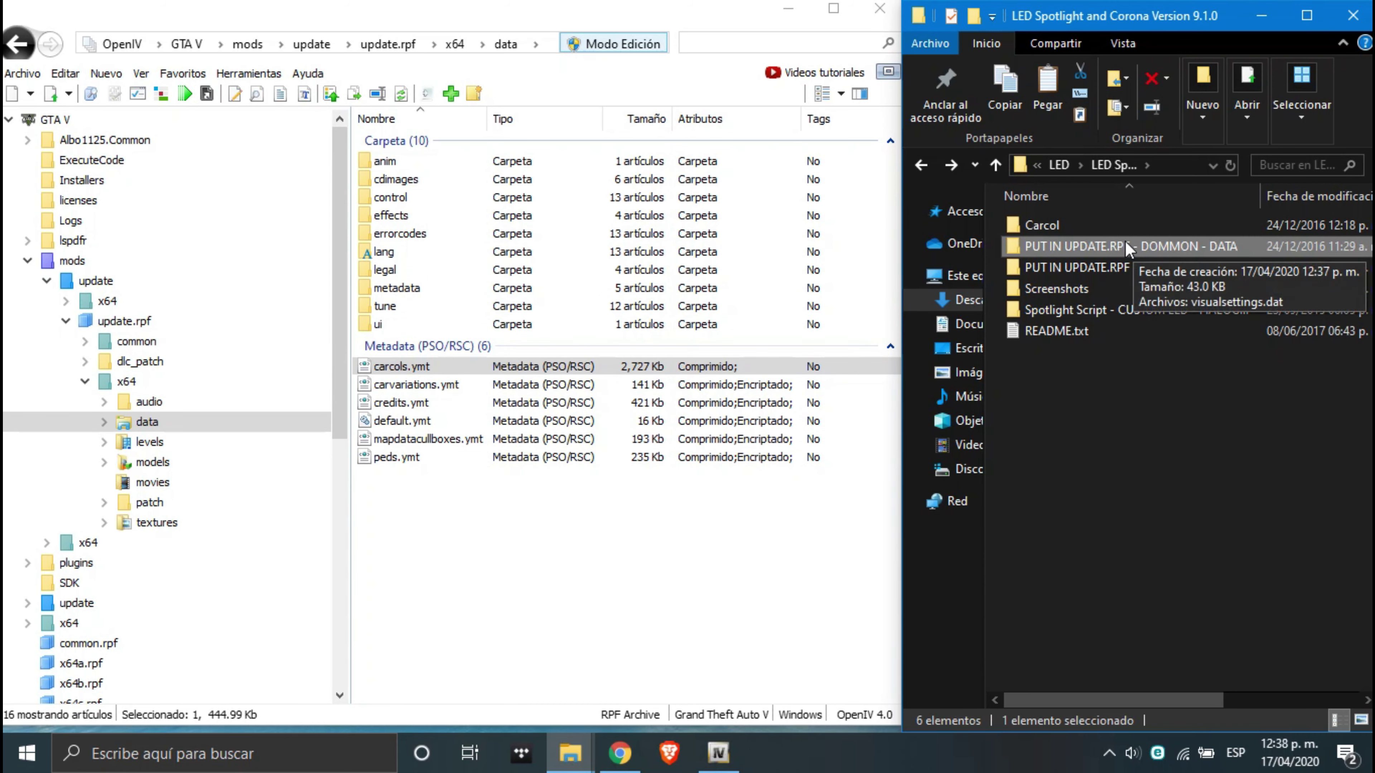
Step: In OpenIV, collapse x64, open common/data within the mods update.rpf, and select visualsettings.dat
{"action": "left_click", "coordinate": [85, 381]}
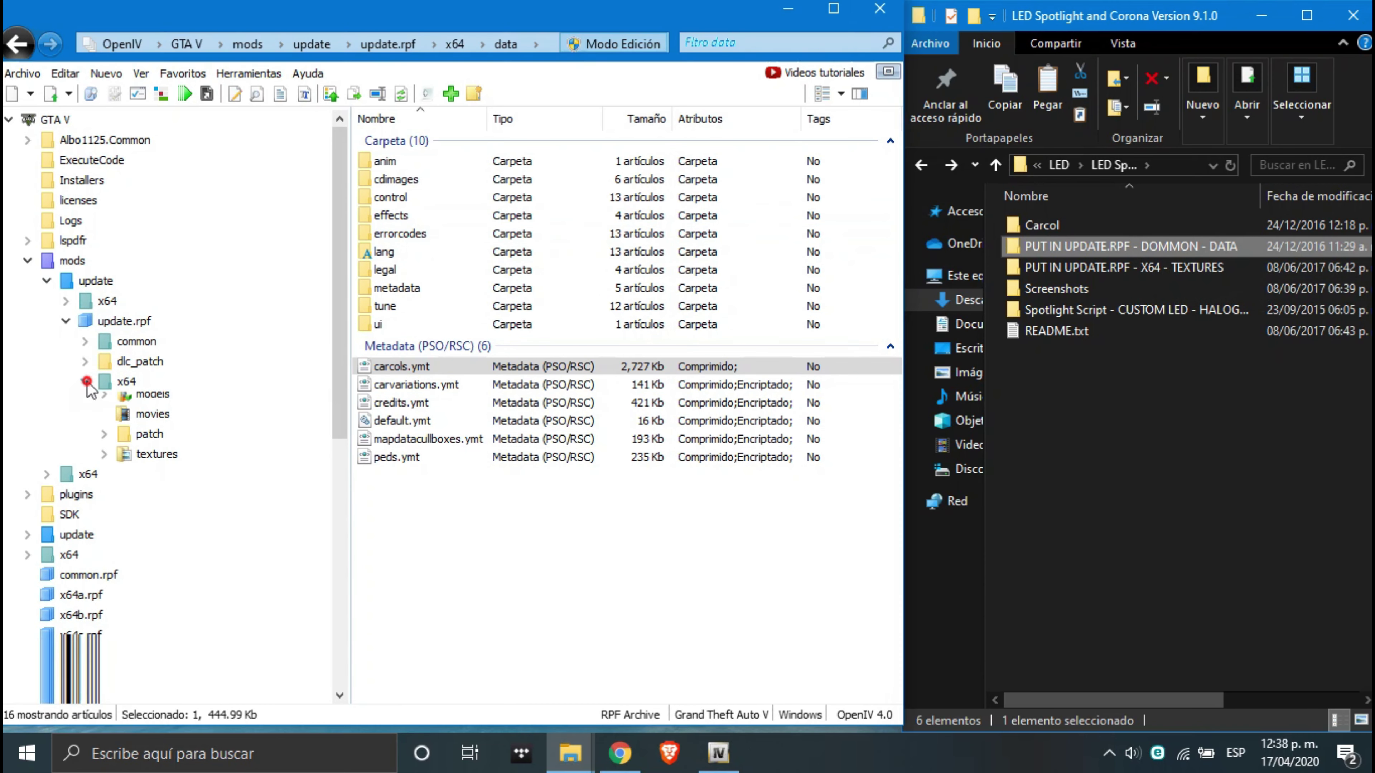
{"action": "left_click", "coordinate": [85, 341]}
{"action": "left_click", "coordinate": [145, 362]}
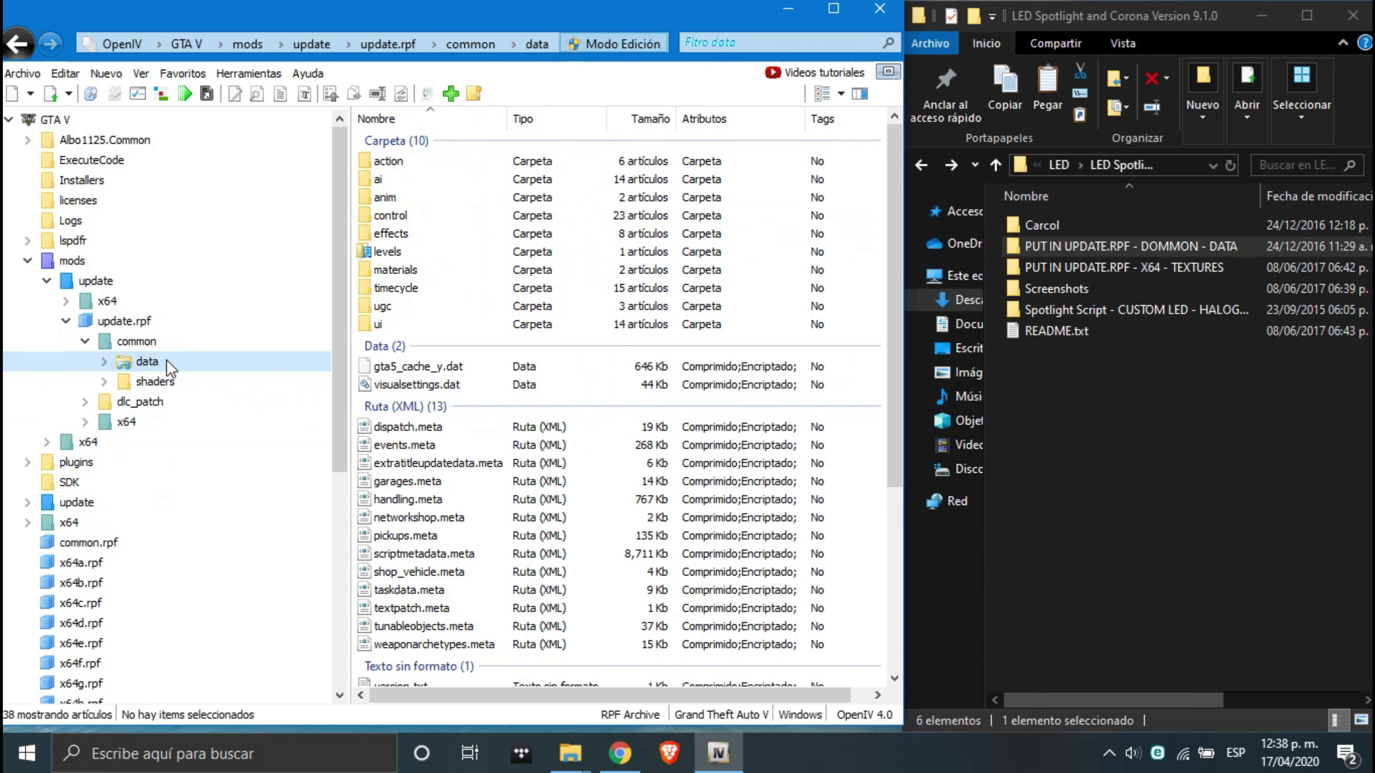
{"action": "left_click", "coordinate": [449, 386]}
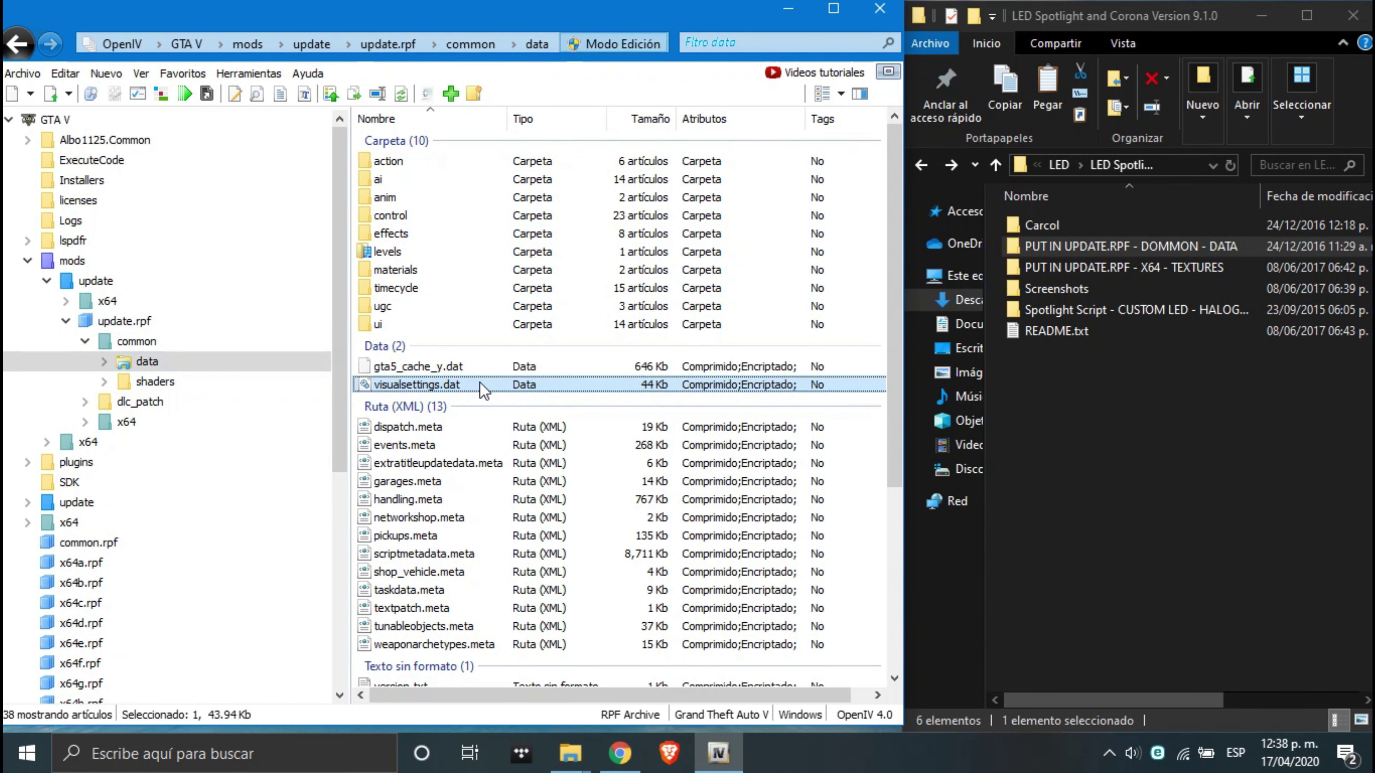
Step: Open visualsettings.dat from the PUT IN UPDATE.RPF - DOMMON - DATA folder in Notepad and maximize its window
{"action": "double_click", "coordinate": [1061, 247]}
{"action": "left_click", "coordinate": [1107, 226]}
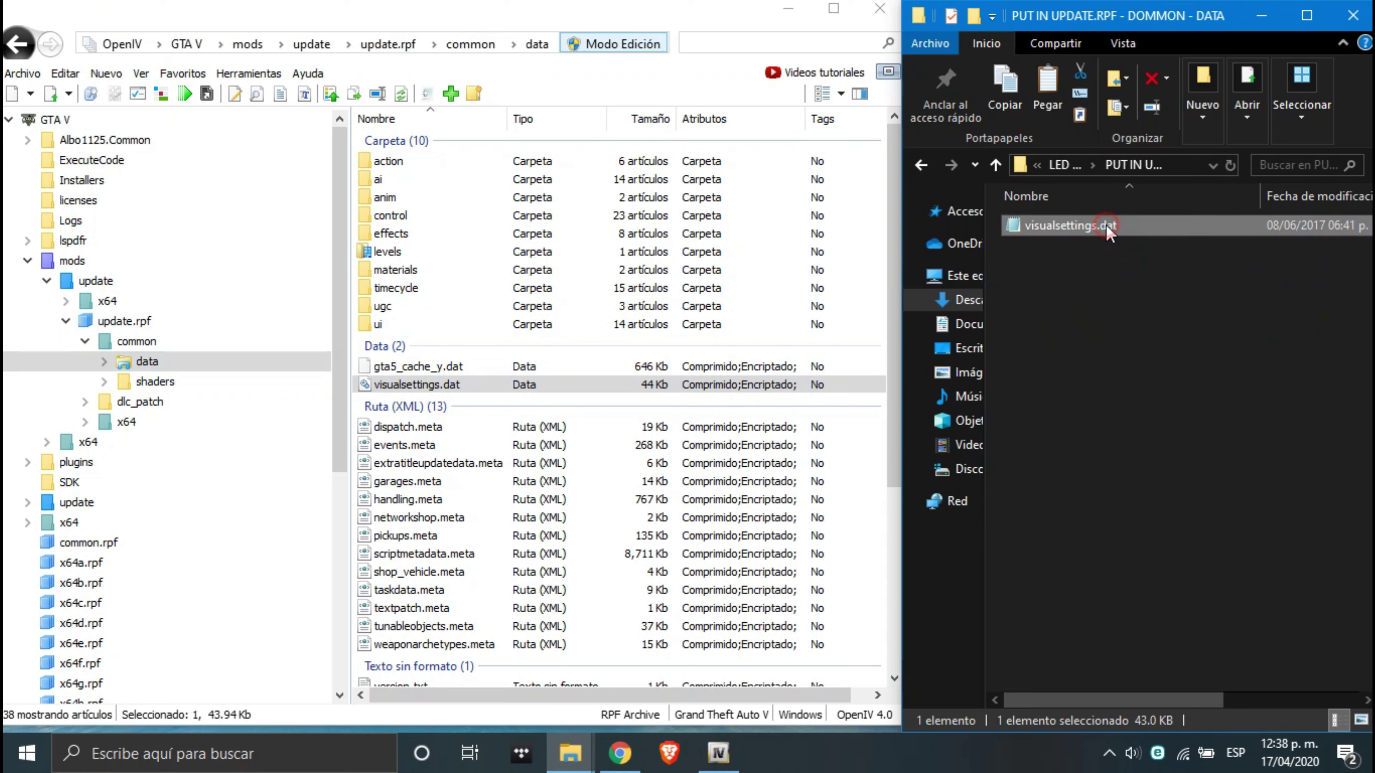
{"action": "double_click", "coordinate": [1045, 228]}
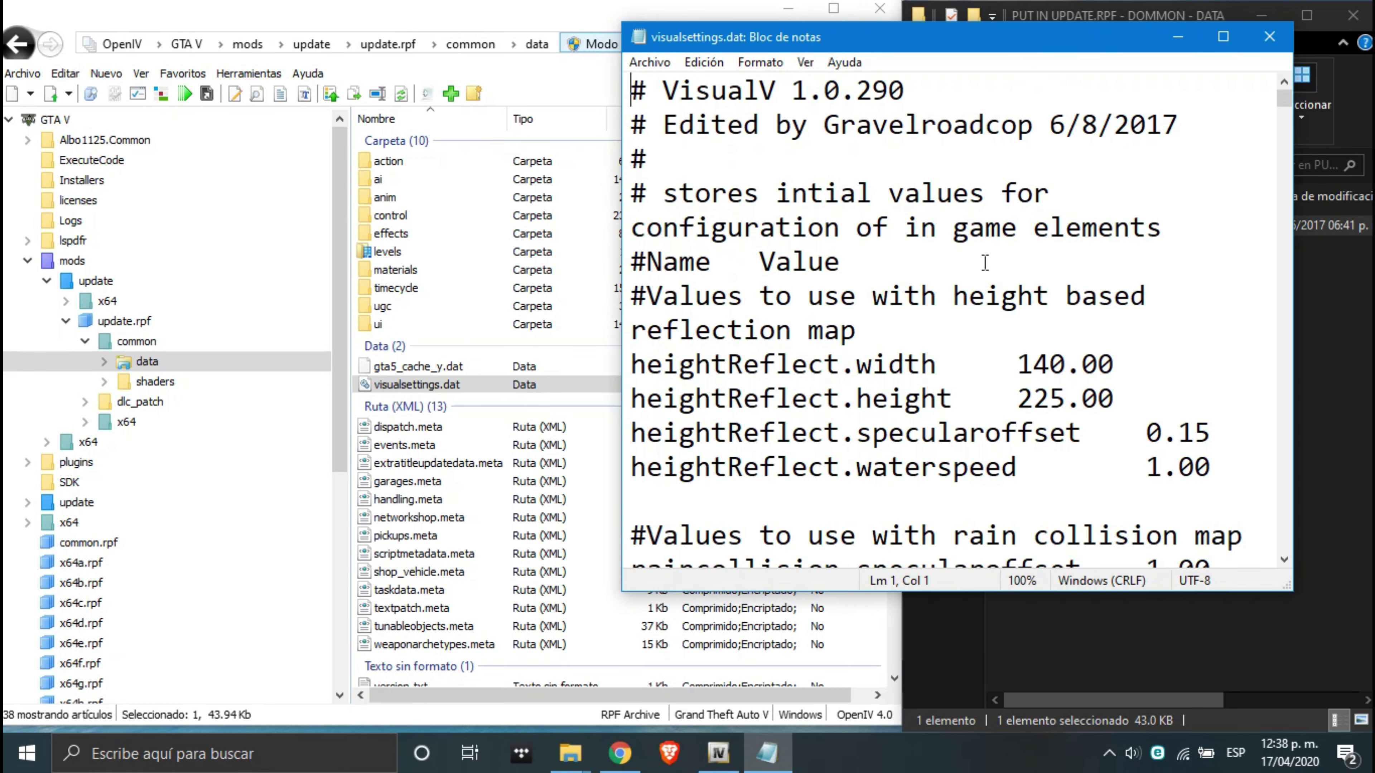
{"action": "left_click", "coordinate": [1224, 36]}
Step: Search visualsettings.dat for "CAR.DEF" and examine the car.defaultlight emissive entries
{"action": "left_click", "coordinate": [85, 36]}
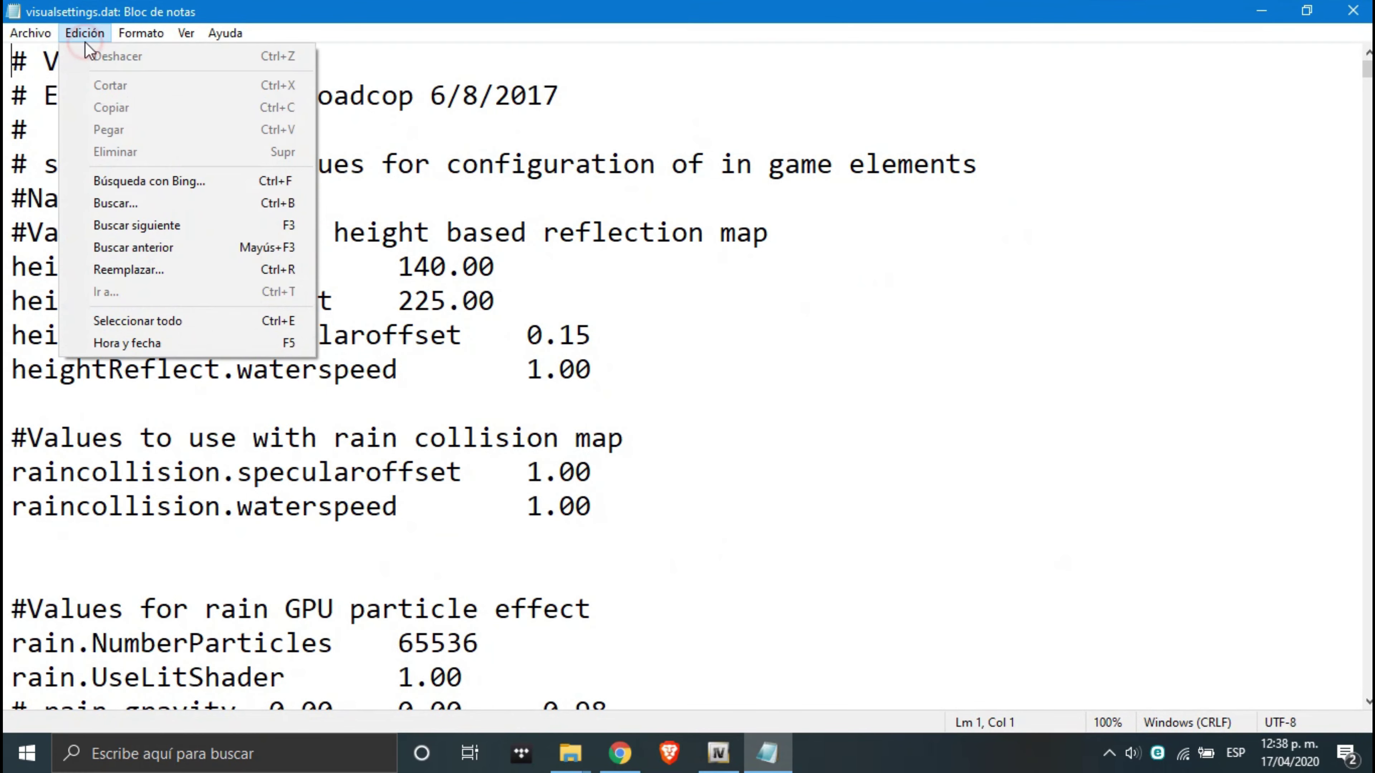
{"action": "mouse_move", "coordinate": [158, 42]}
{"action": "mouse_move", "coordinate": [100, 41]}
{"action": "left_click", "coordinate": [130, 202]}
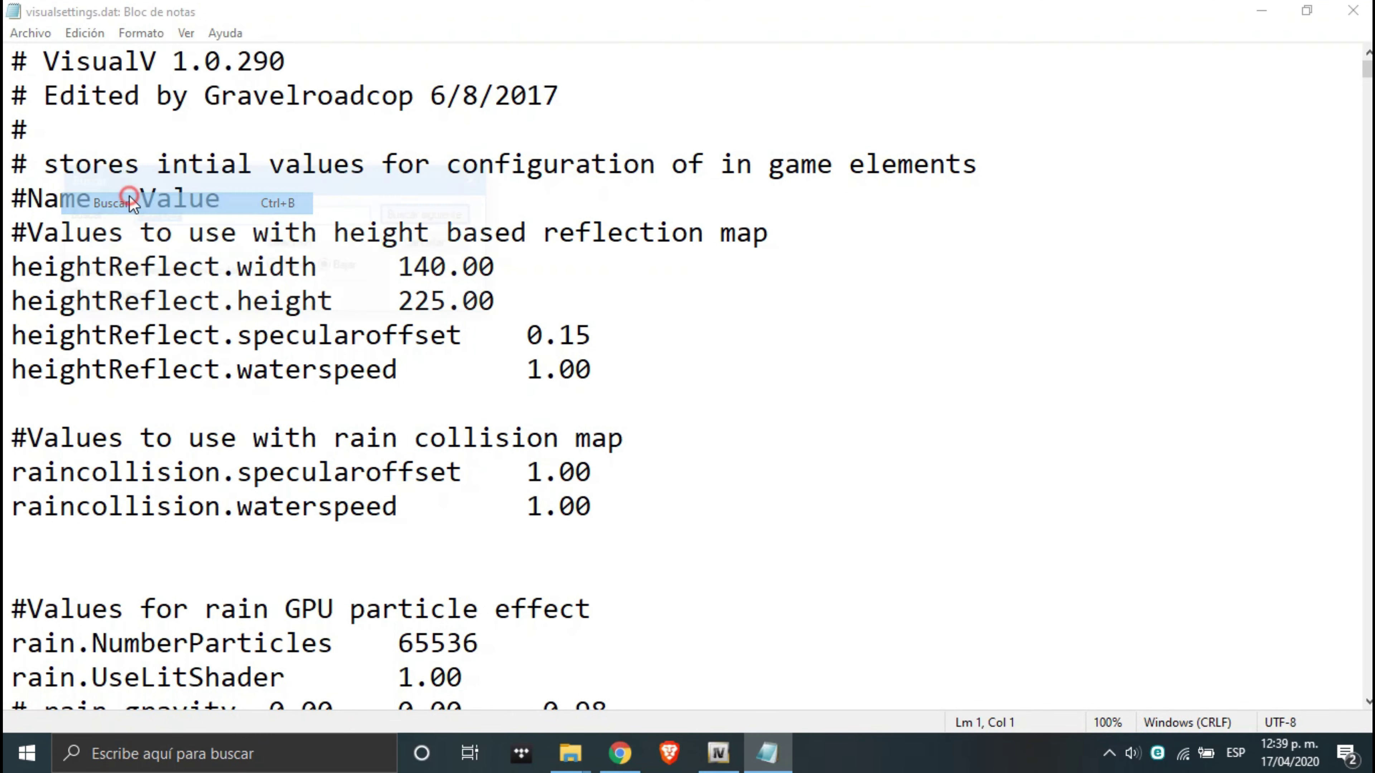
{"action": "key", "text": "Return"}
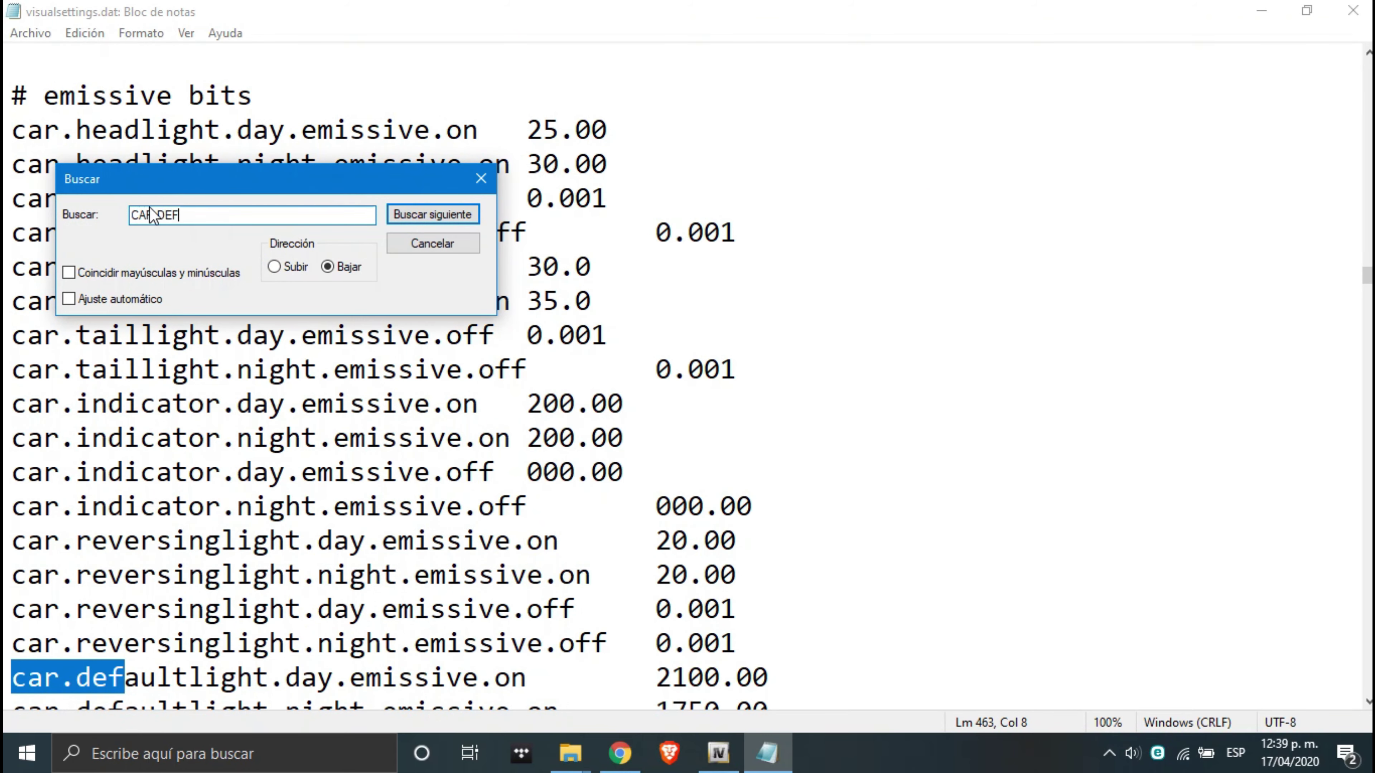
{"action": "left_click", "coordinate": [479, 177]}
{"action": "scroll", "coordinate": [198, 536], "scroll_direction": "down", "scroll_amount": 3}
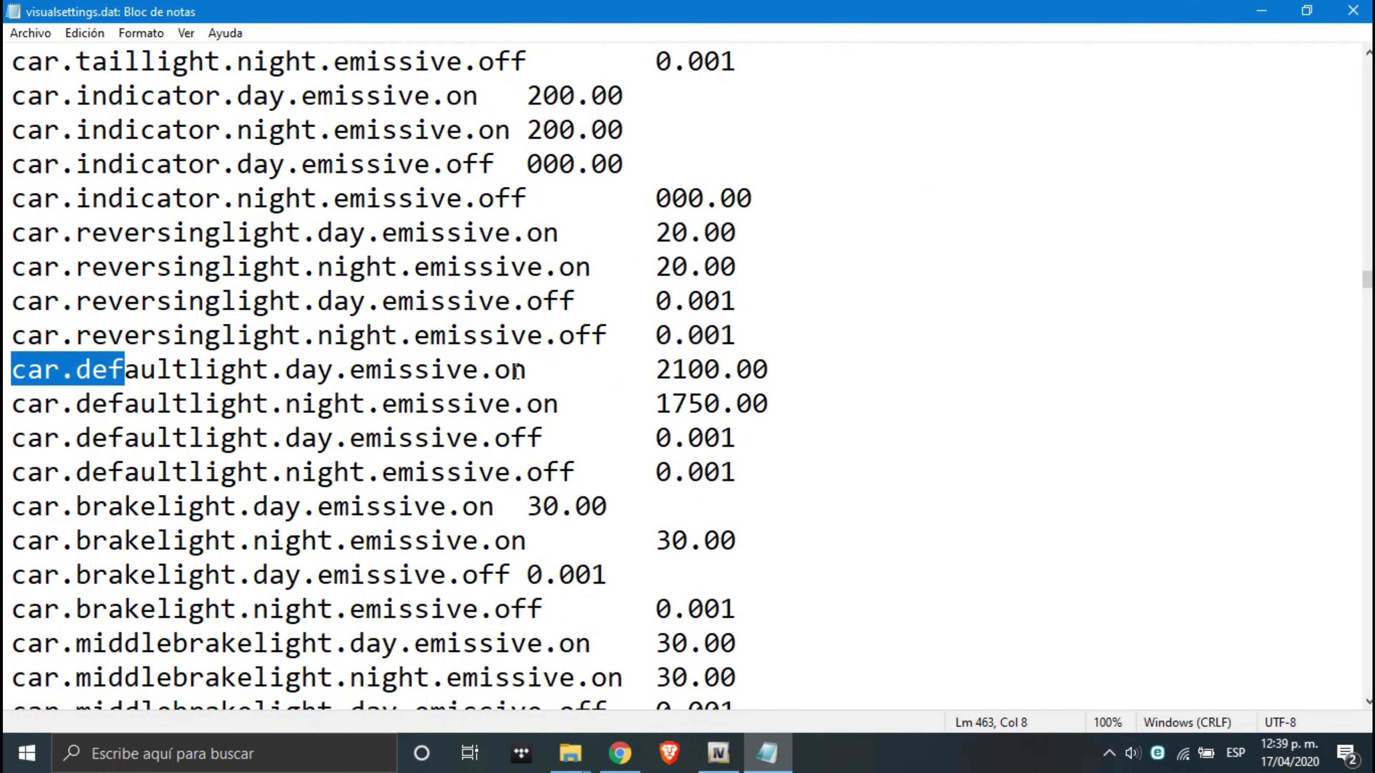
Step: Set car.defaultlight.day.emissive.on to 1900.00 and car.defaultlight.night.emissive.on to 1500.00 in visualsettings.dat
{"action": "left_click", "coordinate": [553, 371]}
{"action": "left_click_drag", "start_coordinate": [760, 371], "coordinate": [687, 371]}
{"action": "left_click", "coordinate": [797, 401]}
{"action": "left_click_drag", "start_coordinate": [798, 400], "coordinate": [672, 401]}
{"action": "left_click", "coordinate": [721, 373]}
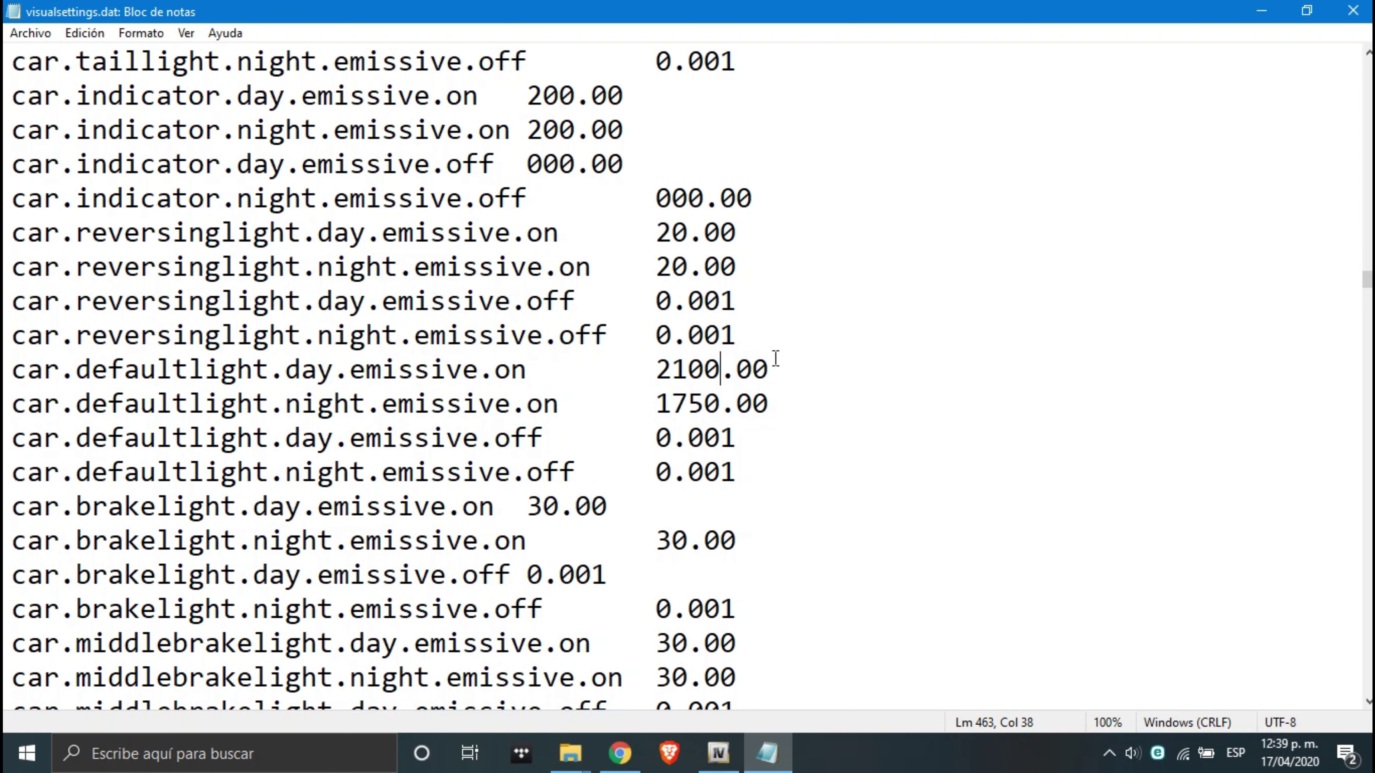
{"action": "key", "text": "BackSpace"}
{"action": "key", "text": "BackSpace"}
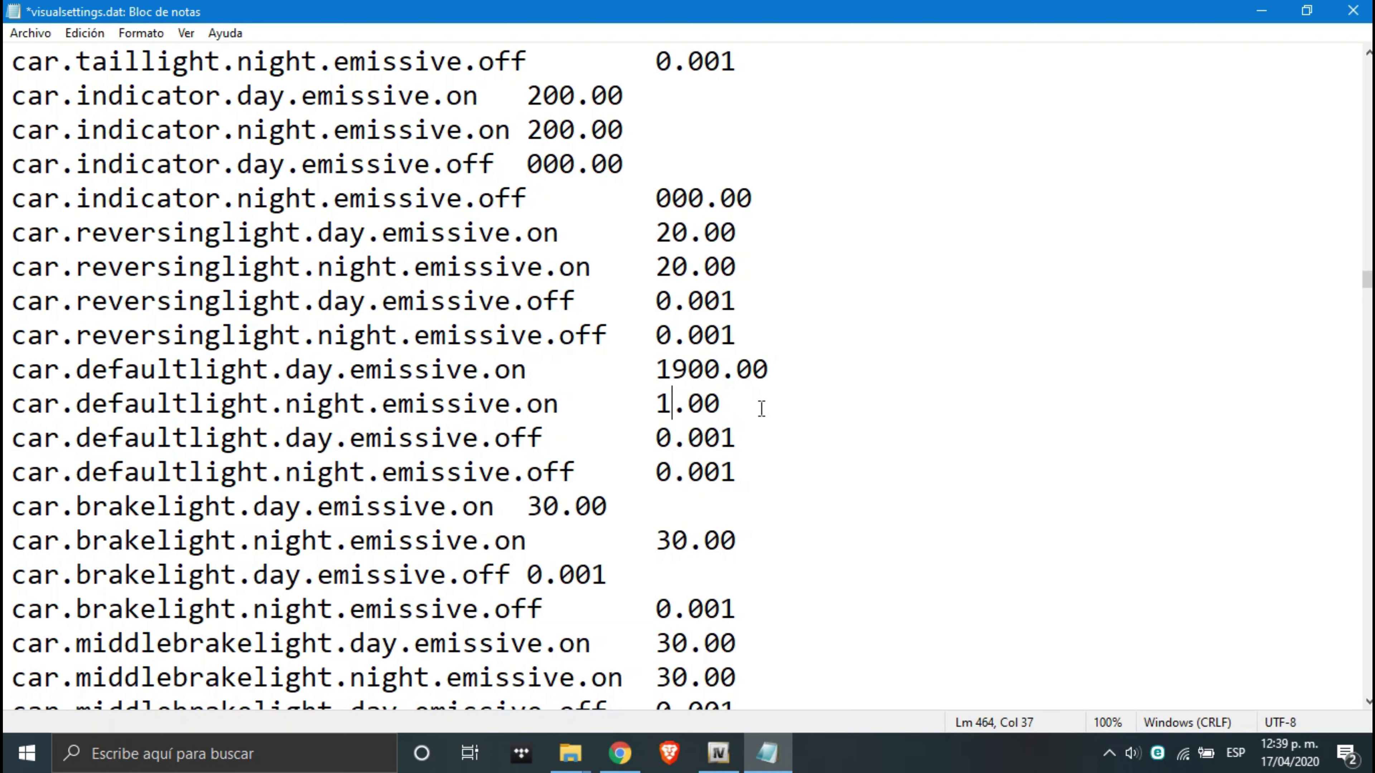
Step: Save the edited visualsettings.dat and close it
{"action": "left_click", "coordinate": [18, 33]}
{"action": "left_click", "coordinate": [74, 123]}
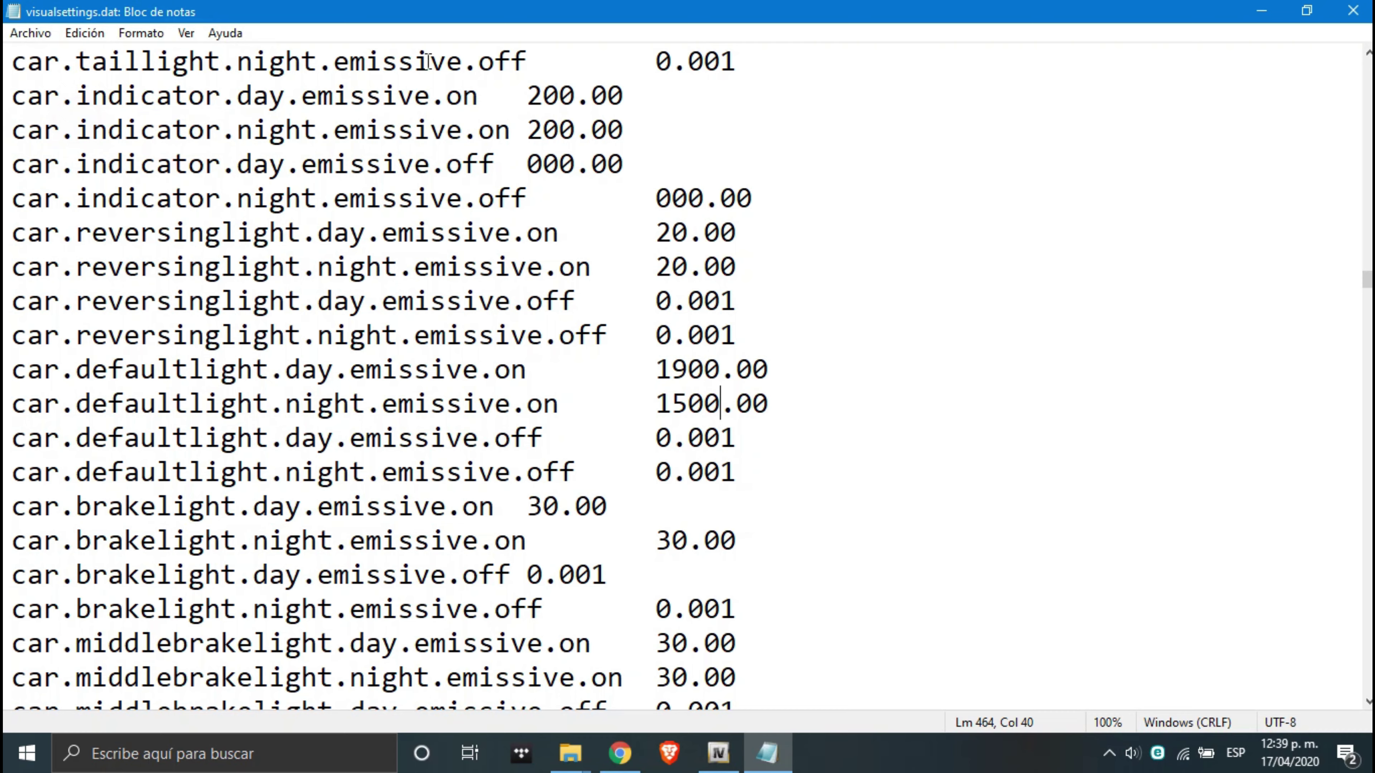
{"action": "left_click", "coordinate": [1352, 10]}
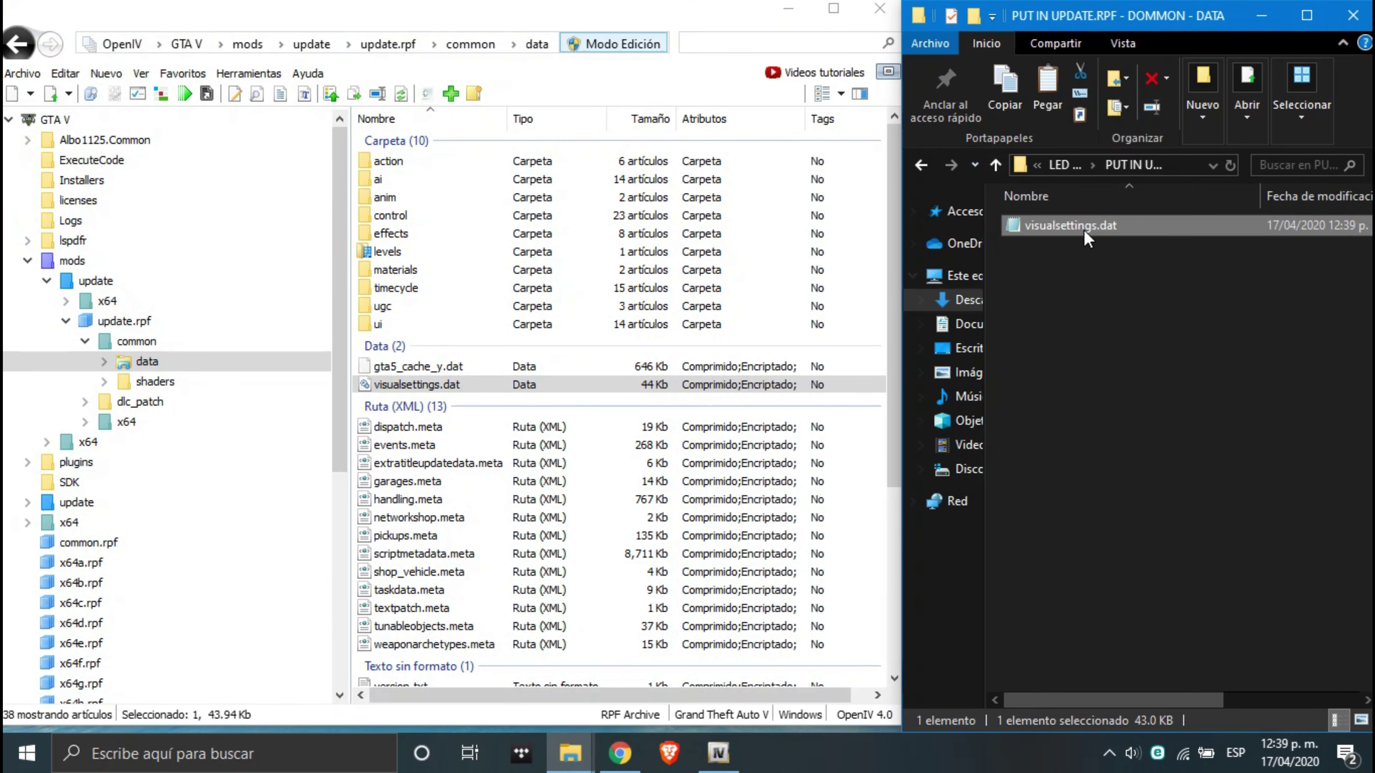
Step: Replace visualsettings.dat in common/data of the mods update.rpf with the edited file from the mod folder
{"action": "left_click_drag", "start_coordinate": [1084, 225], "coordinate": [783, 386]}
{"action": "left_click_drag", "start_coordinate": [622, 386], "coordinate": [622, 386]}
{"action": "left_click_drag", "start_coordinate": [1073, 226], "coordinate": [783, 393]}
Step: Delete the Carcol and PUT IN UPDATE.RPF - DOMMON - DATA folders from the LED Spotlight and Corona Version 9.1.0 folder
{"action": "key", "text": "BackSpace"}
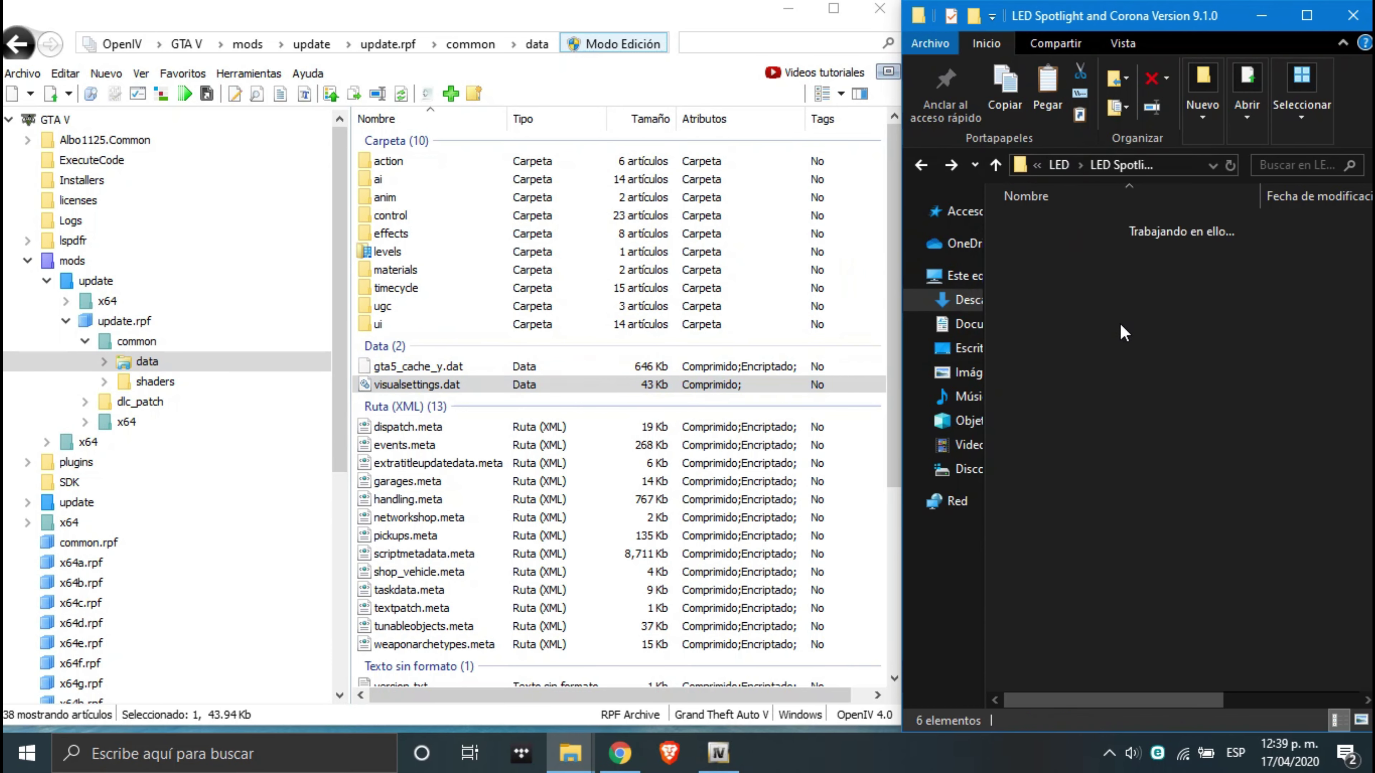
{"action": "left_click", "coordinate": [1126, 225]}
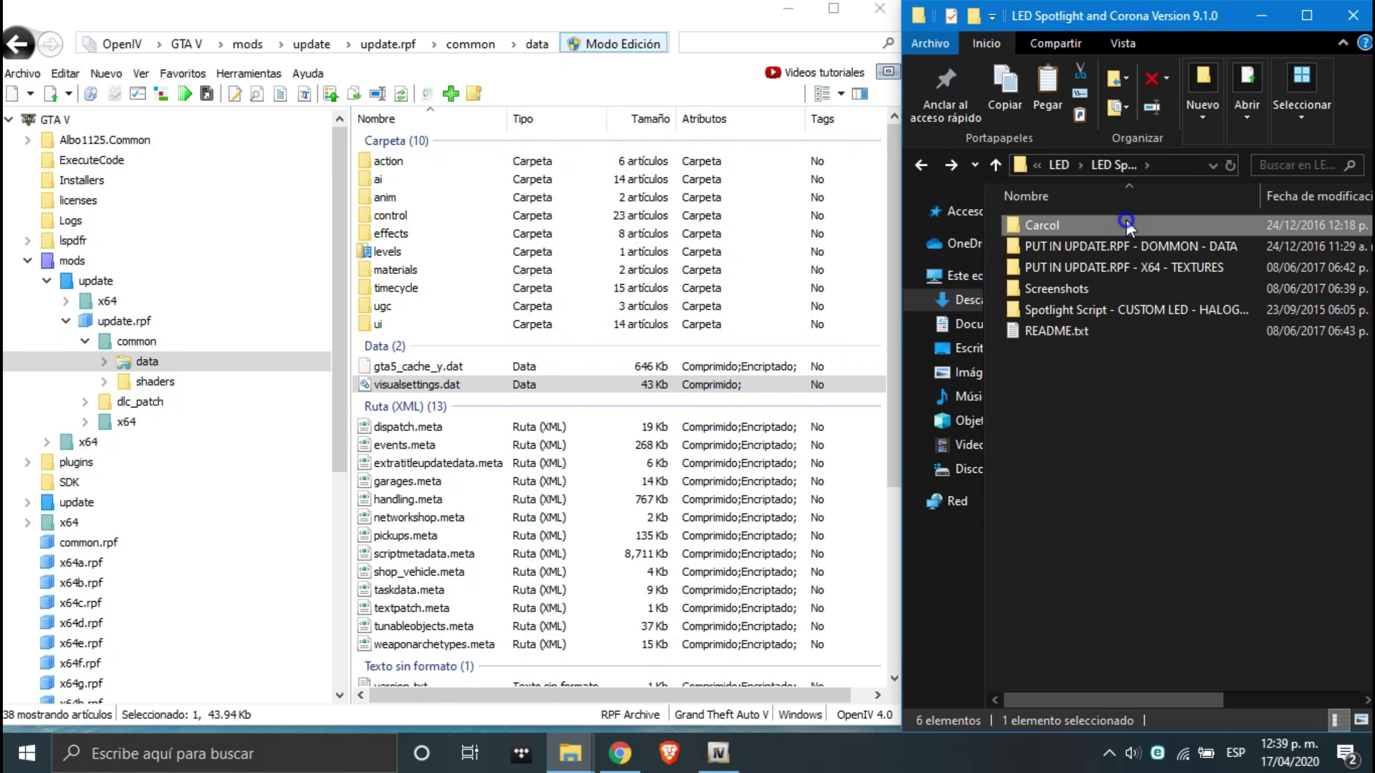
{"action": "right_click", "coordinate": [1126, 225]}
{"action": "left_click", "coordinate": [1152, 663]}
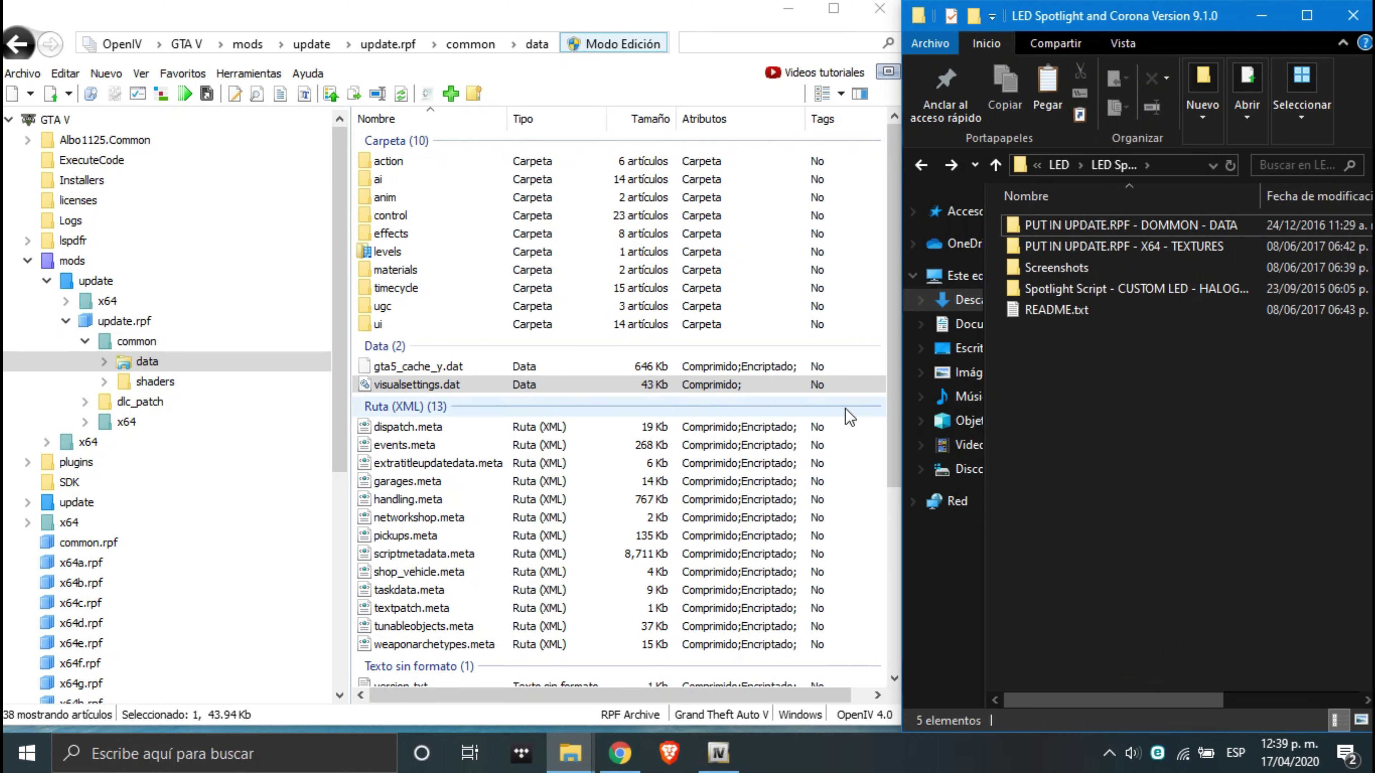
{"action": "left_click", "coordinate": [1061, 220]}
{"action": "right_click", "coordinate": [1060, 220]}
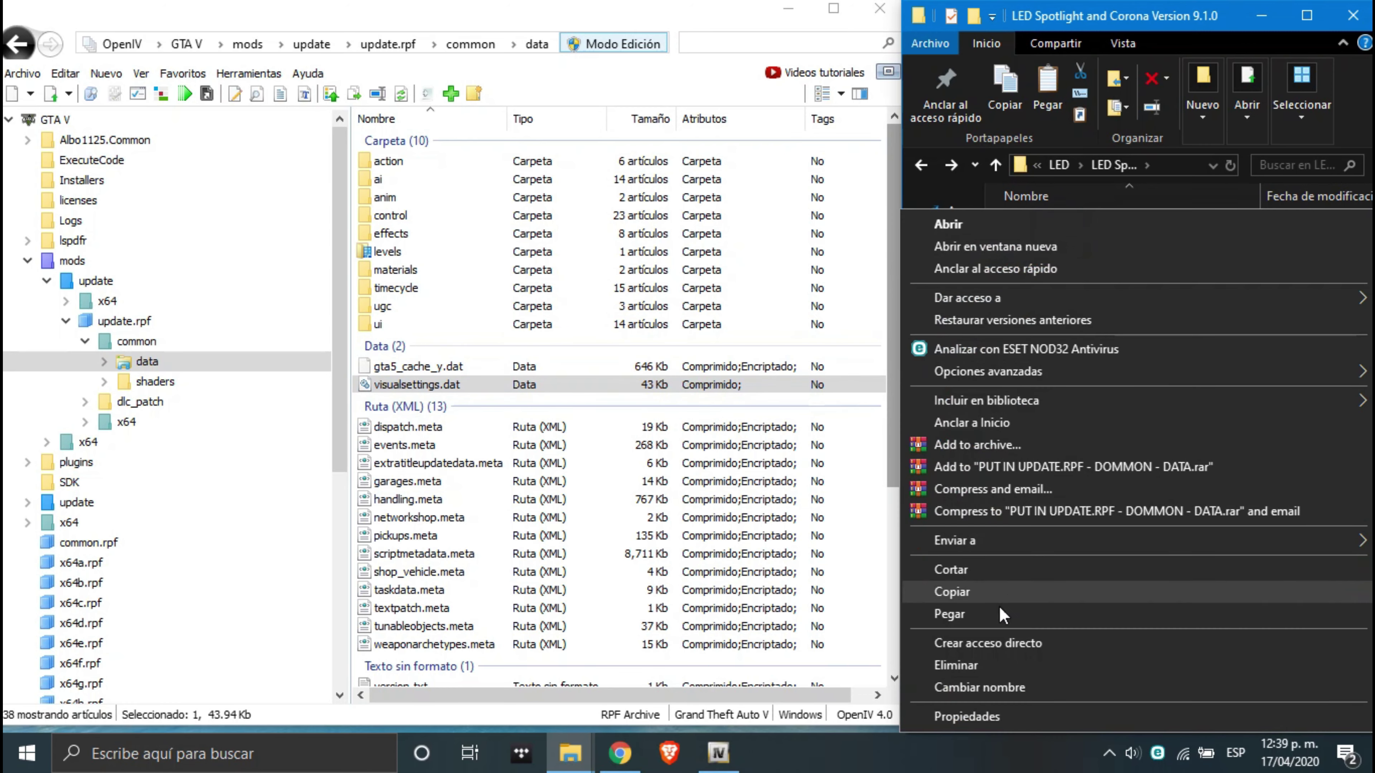
{"action": "left_click", "coordinate": [969, 664]}
Step: In OpenIV, collapse common and open x64/textures within the mods update.rpf
{"action": "left_click", "coordinate": [1091, 227]}
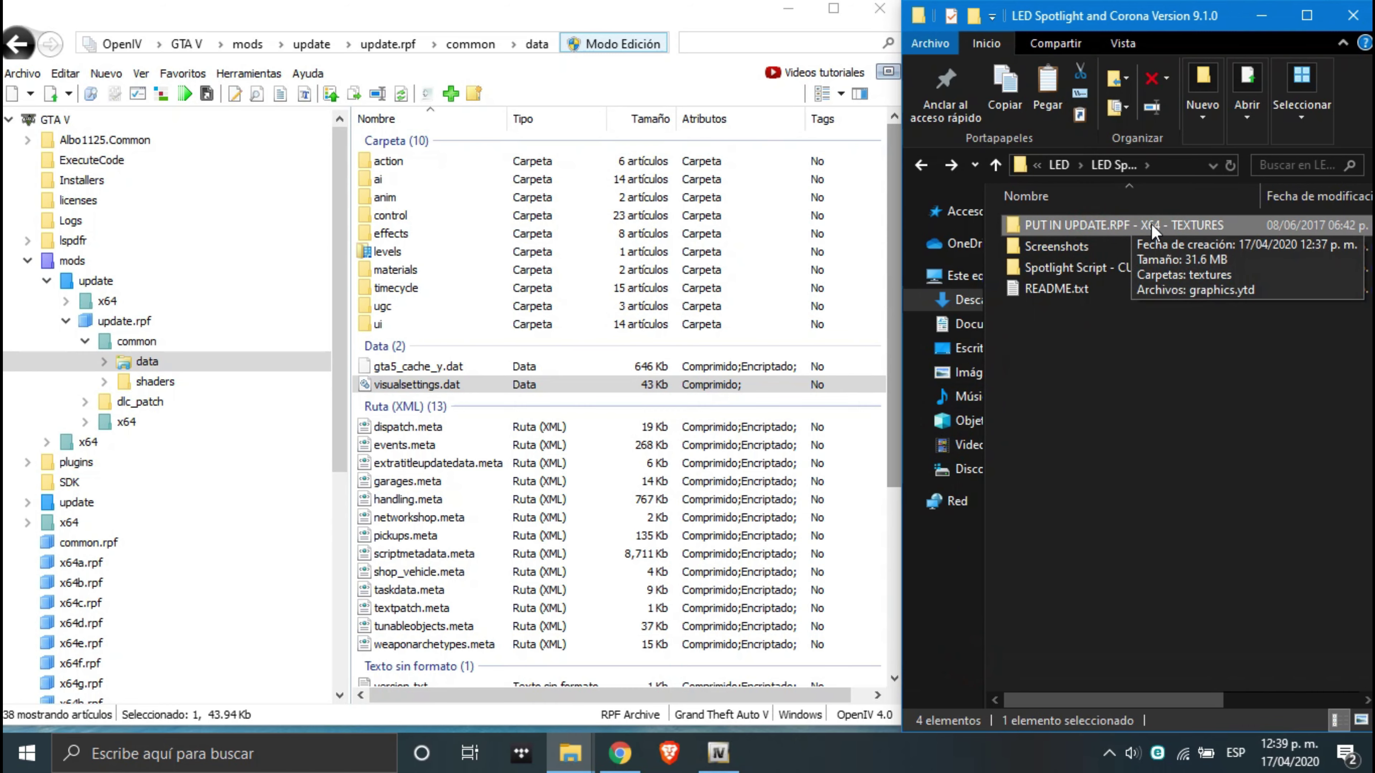
{"action": "left_click", "coordinate": [85, 341]}
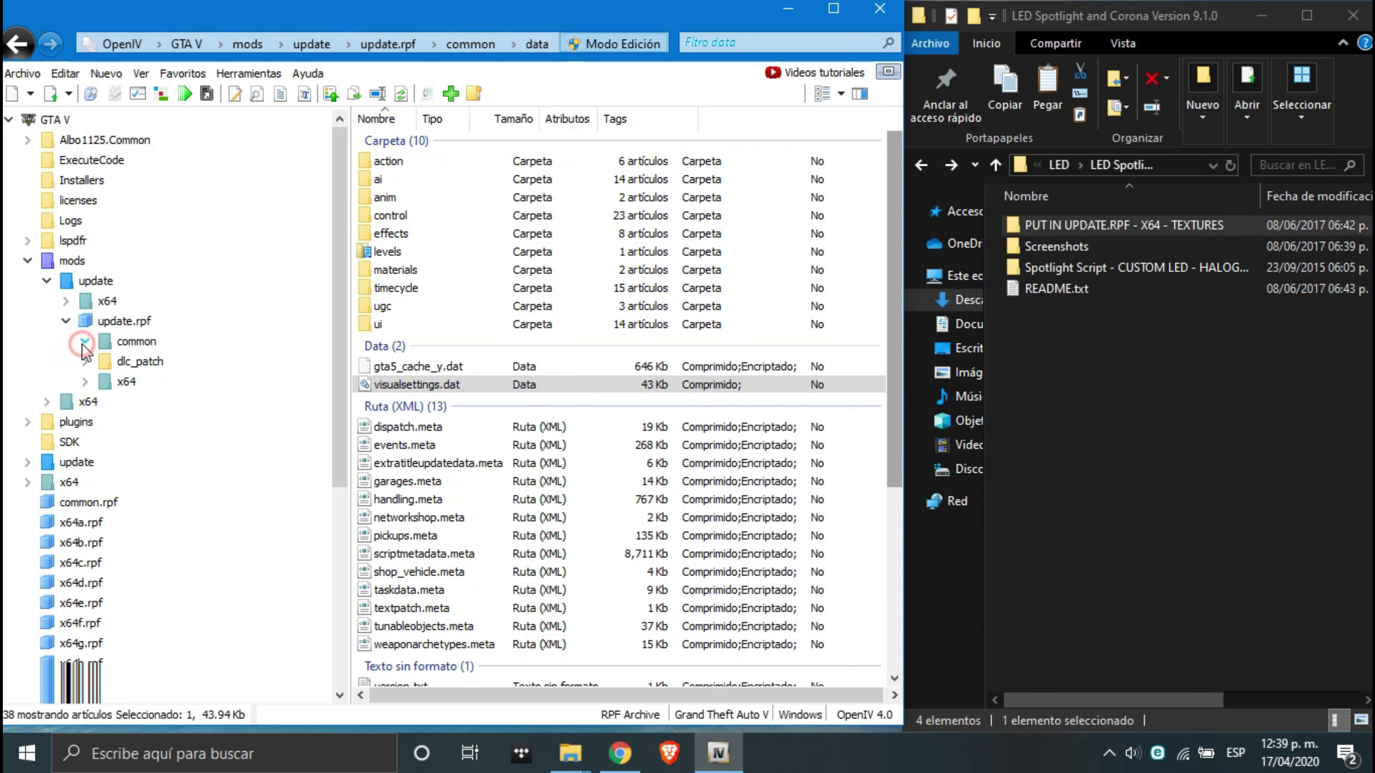
{"action": "left_click", "coordinate": [85, 381]}
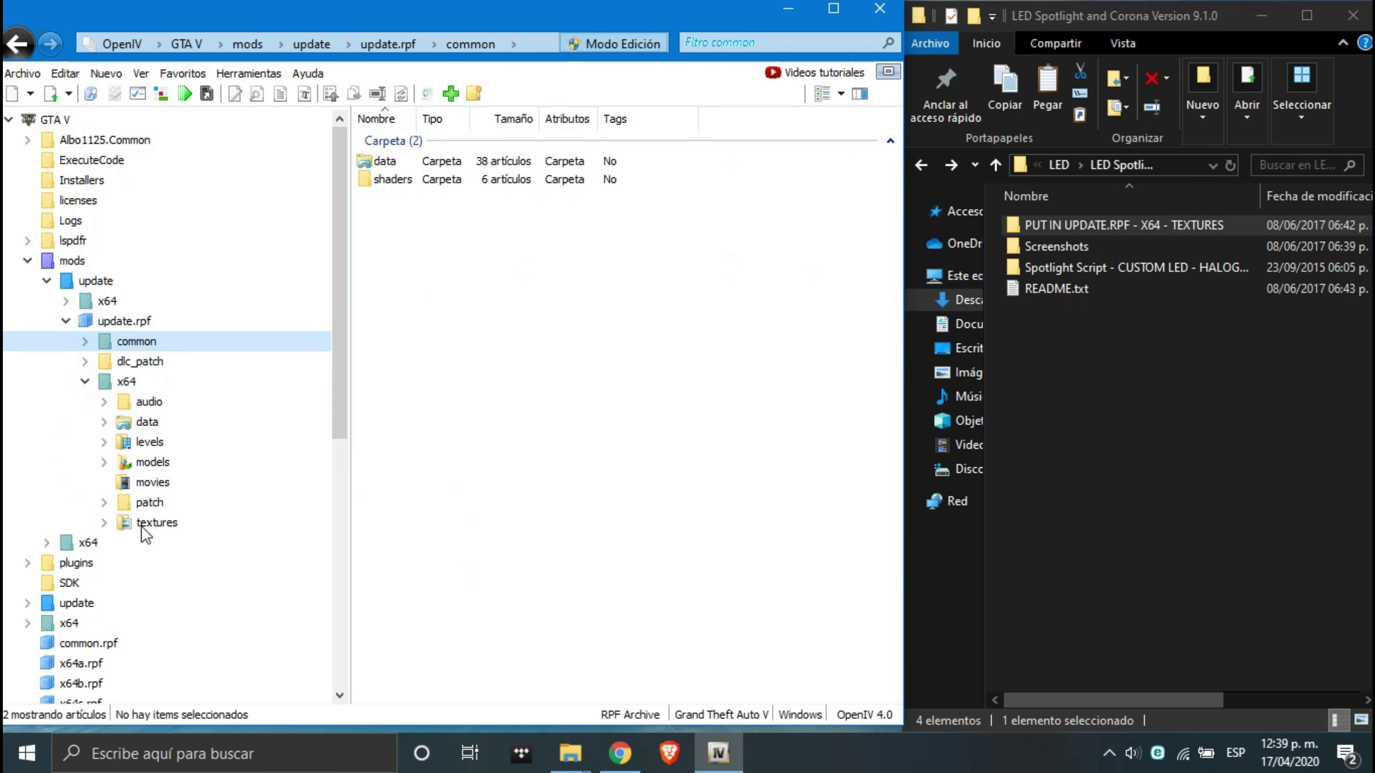
{"action": "left_click", "coordinate": [142, 522]}
{"action": "left_click", "coordinate": [108, 523]}
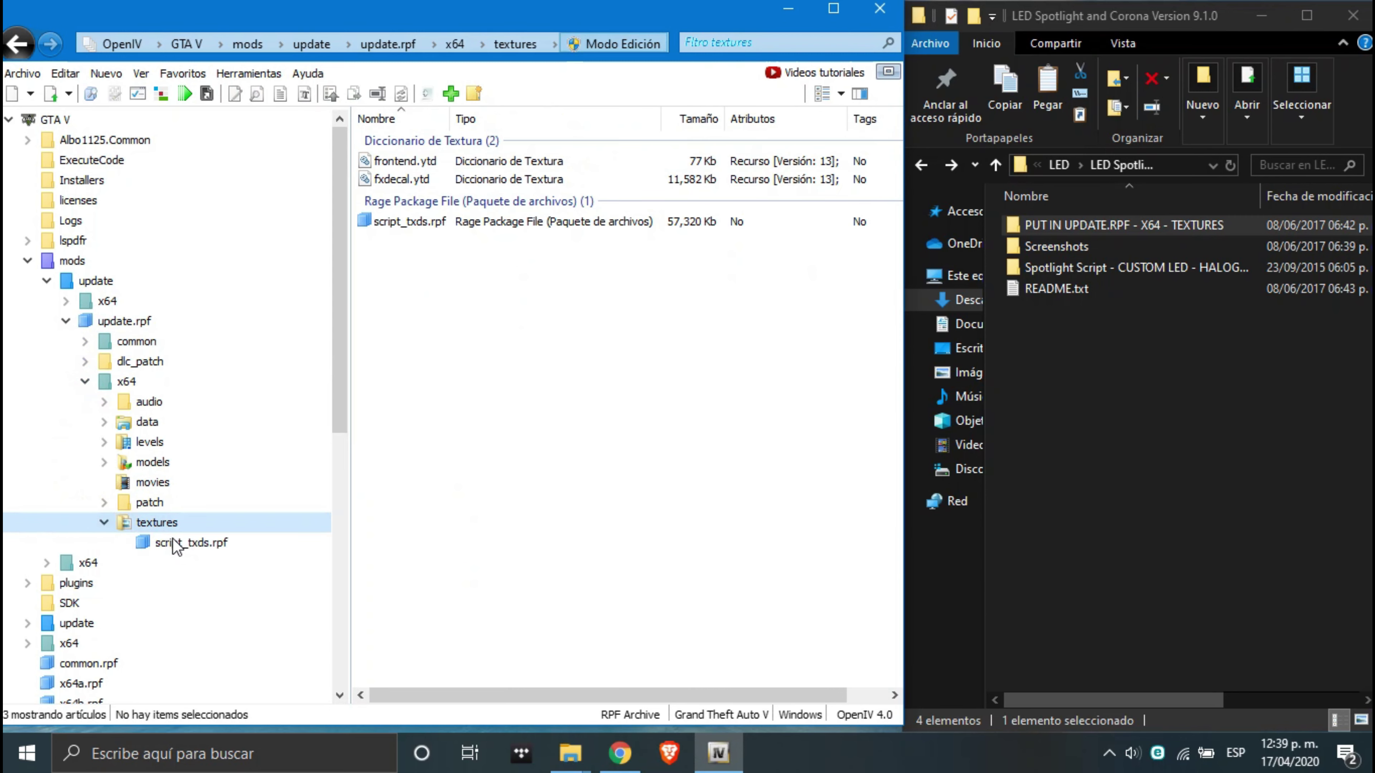
Step: Add graphics.ytd from the mod's PUT IN UPDATE.RPF - X64 - TEXTURES folder to x64/textures and check the mod's textures subfolder
{"action": "double_click", "coordinate": [1167, 227]}
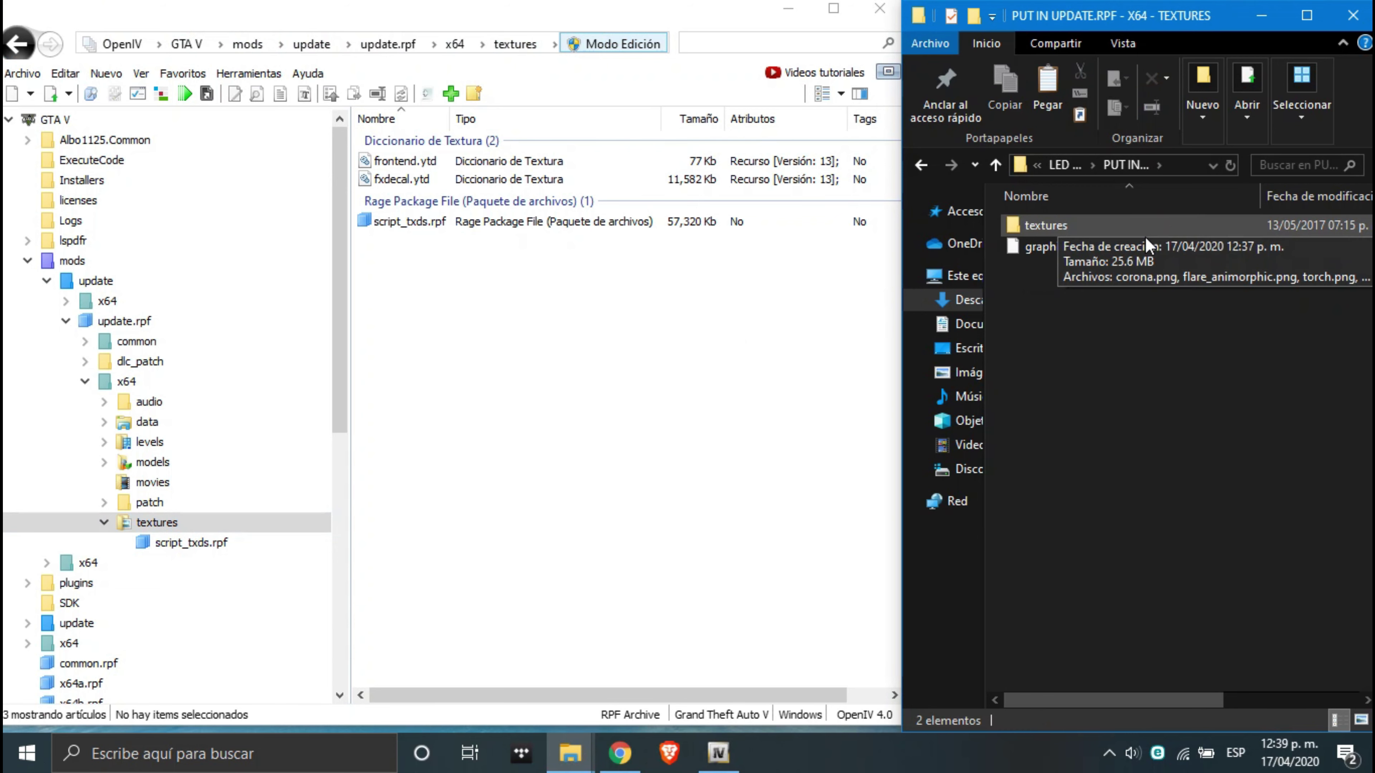
{"action": "left_click", "coordinate": [1146, 246]}
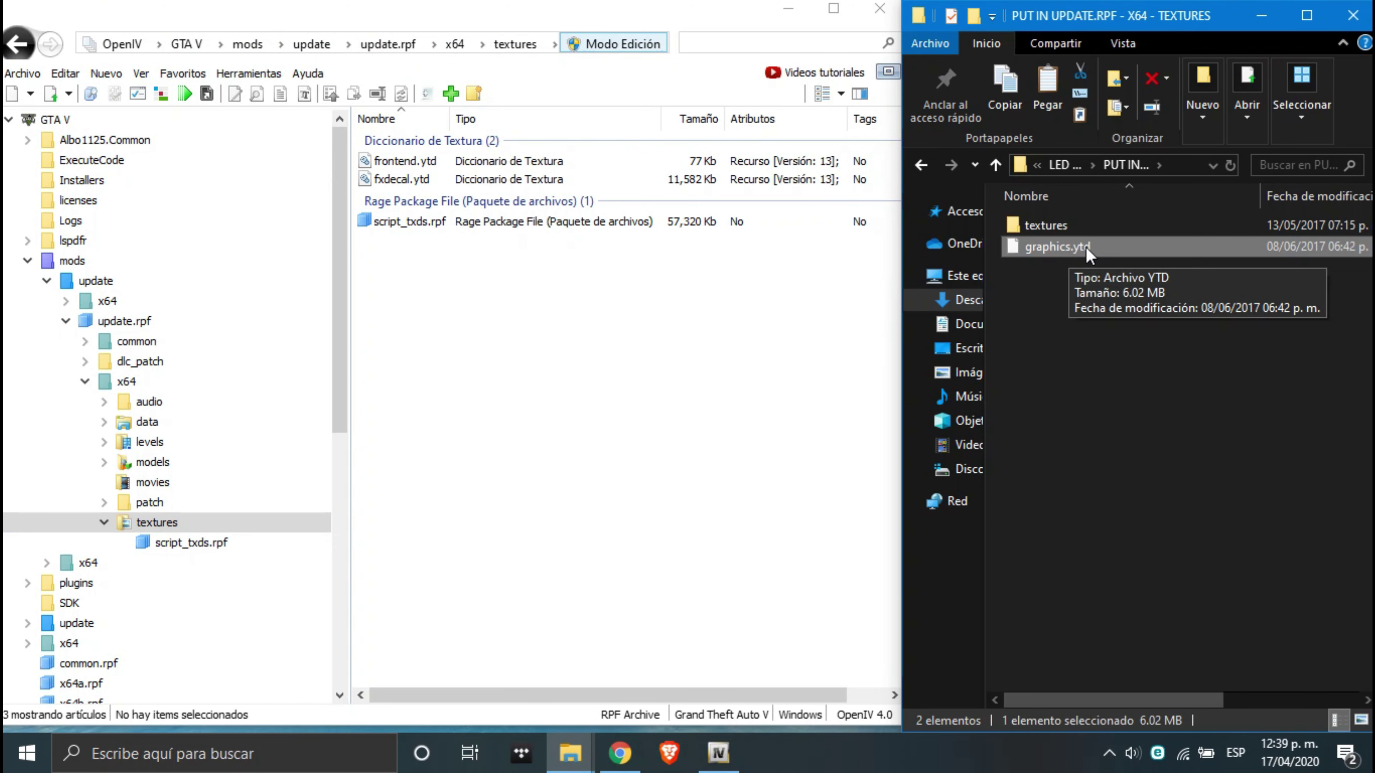
{"action": "left_click_drag", "start_coordinate": [1116, 248], "coordinate": [499, 313]}
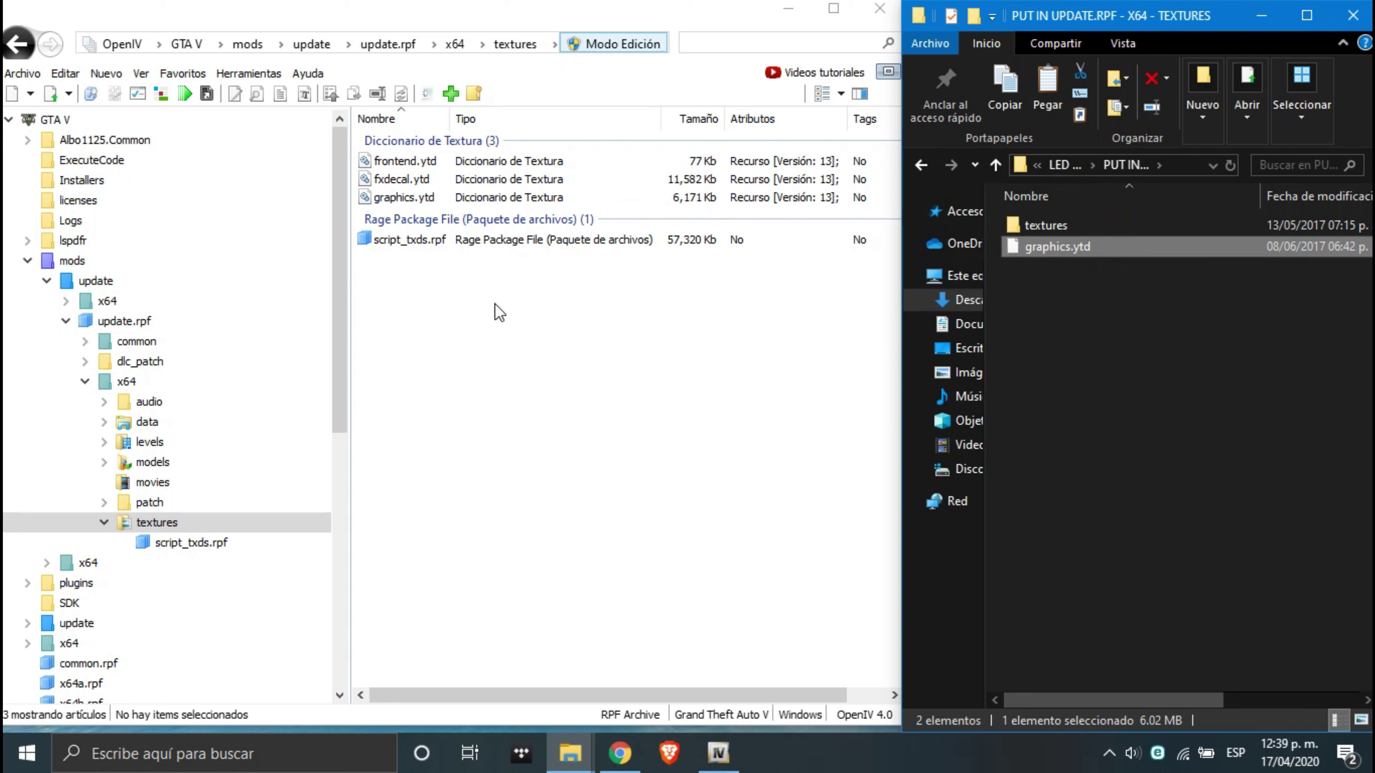
{"action": "double_click", "coordinate": [1082, 227]}
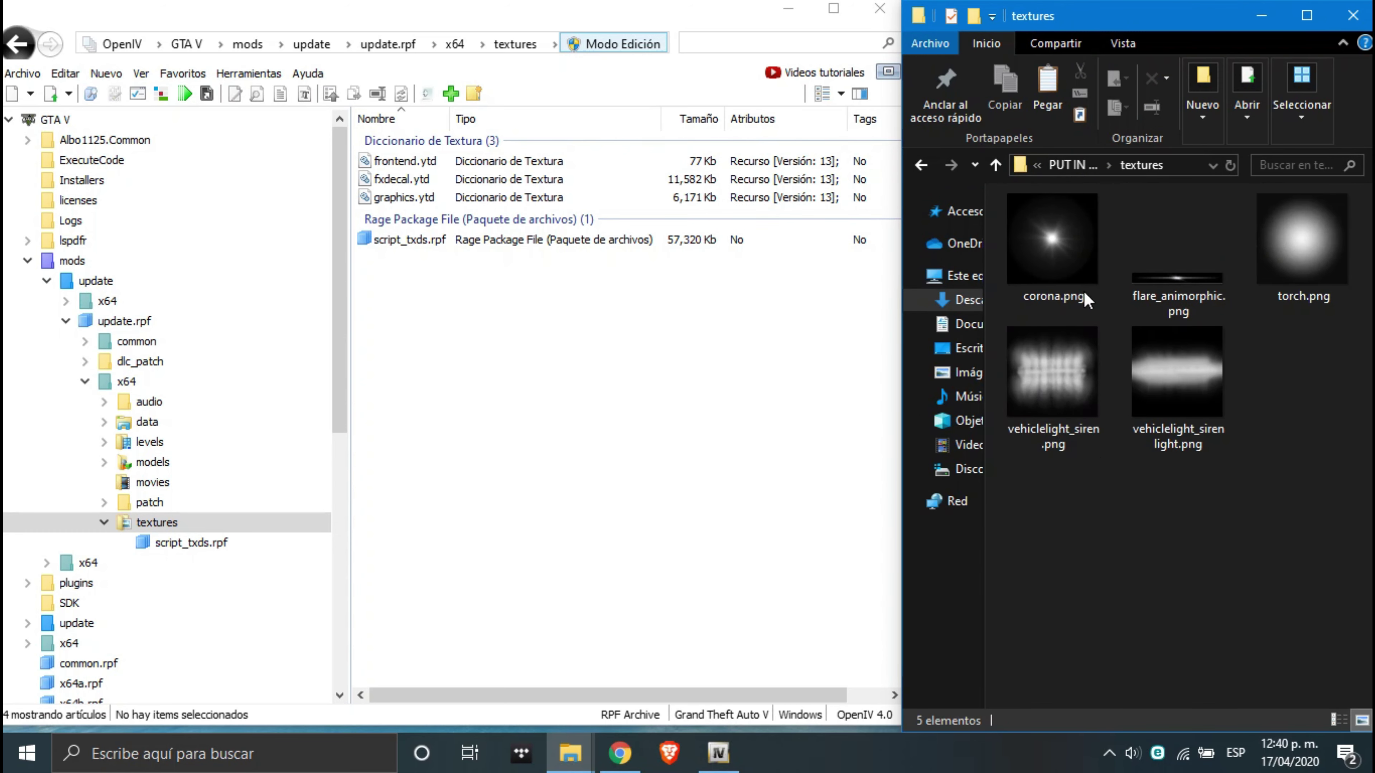
{"action": "left_click", "coordinate": [923, 164]}
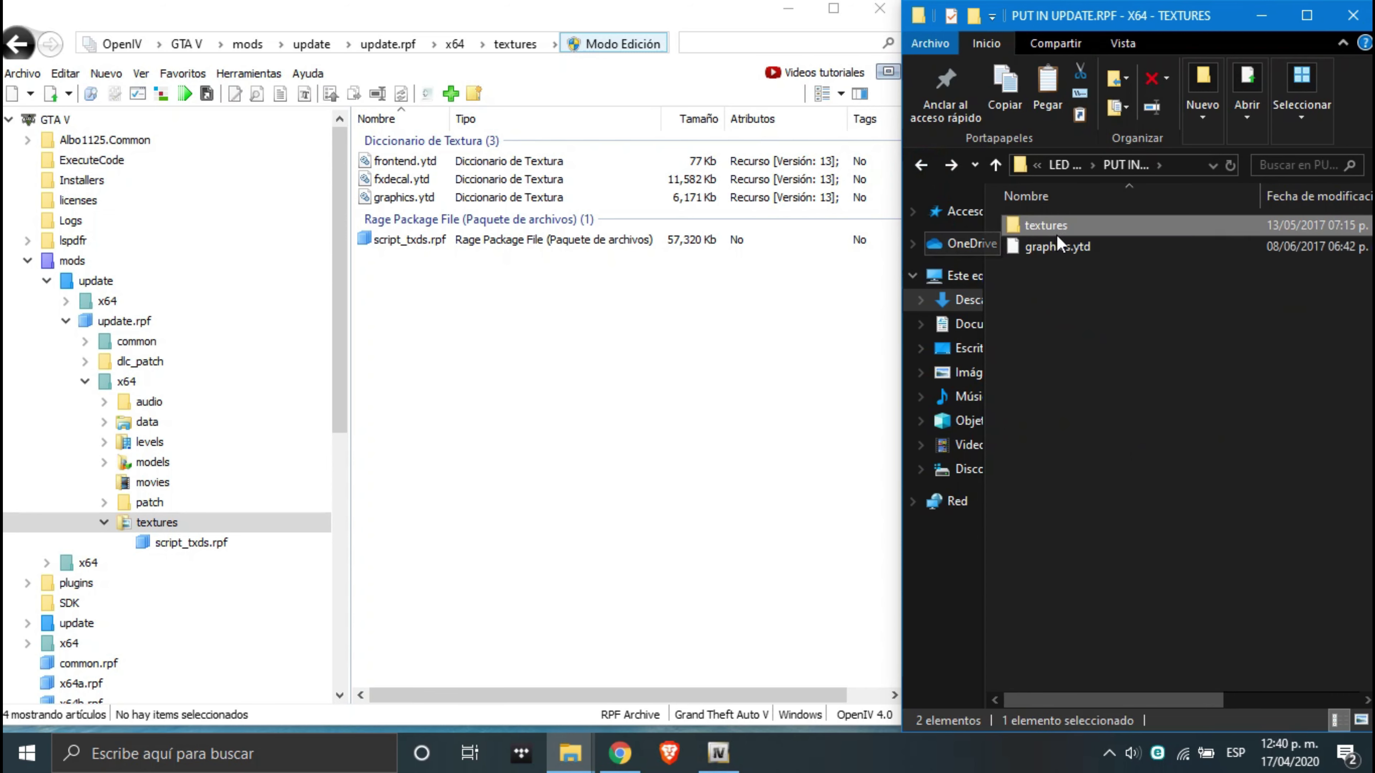
{"action": "left_click_drag", "start_coordinate": [1080, 250], "coordinate": [436, 201]}
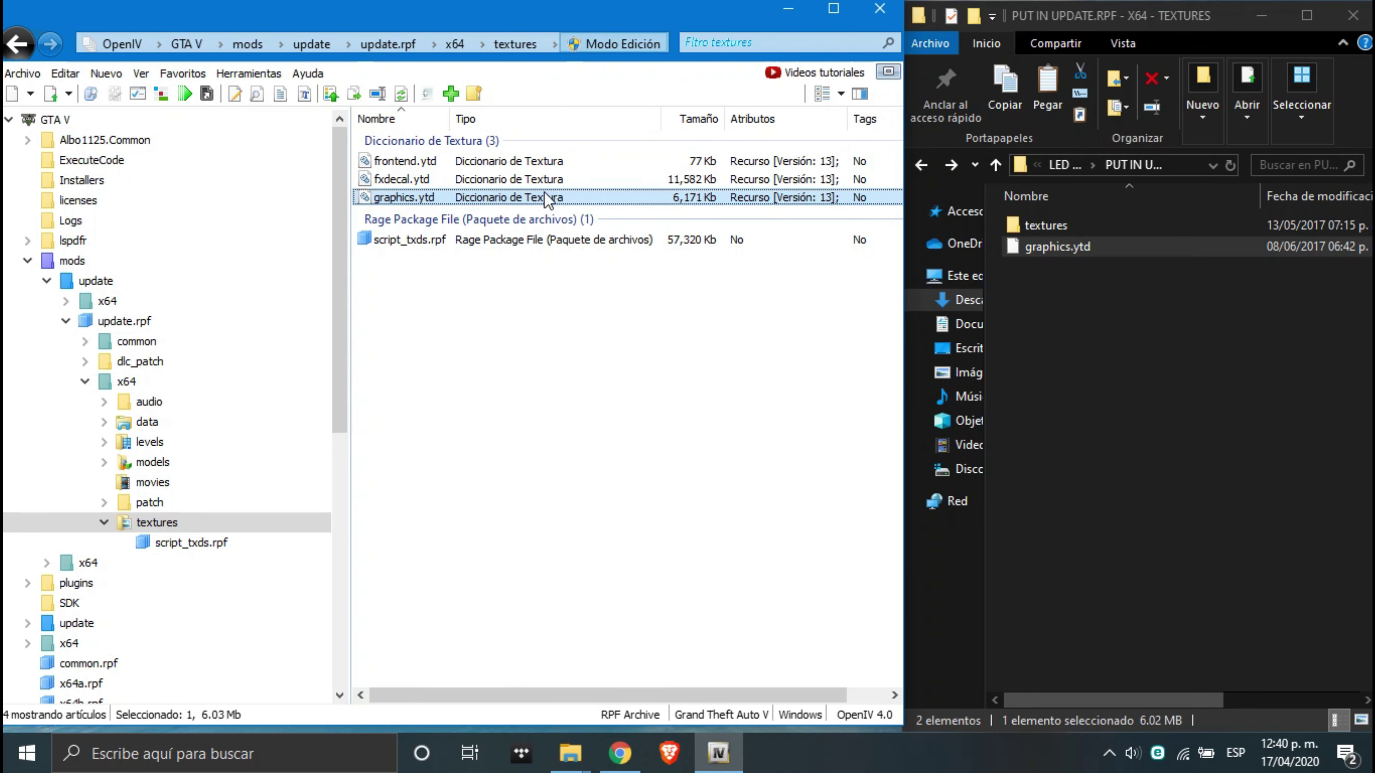
Step: Return to the LED Spotlight and Corona Version 9.1.0 folder and delete PUT IN UPDATE.RPF - X64 - TEXTURES
{"action": "left_click", "coordinate": [1085, 247]}
{"action": "key", "text": "BackSpace"}
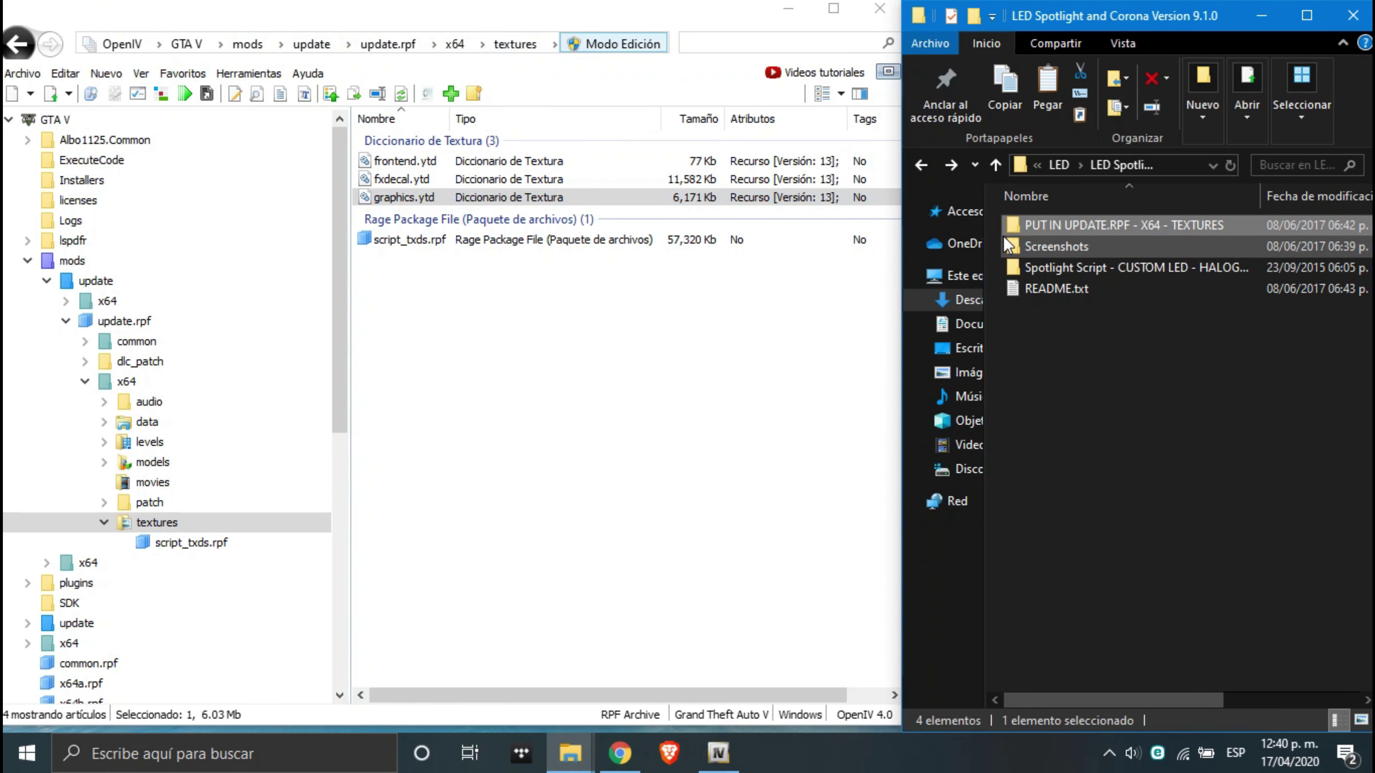
{"action": "right_click", "coordinate": [1078, 230]}
{"action": "left_click", "coordinate": [969, 665]}
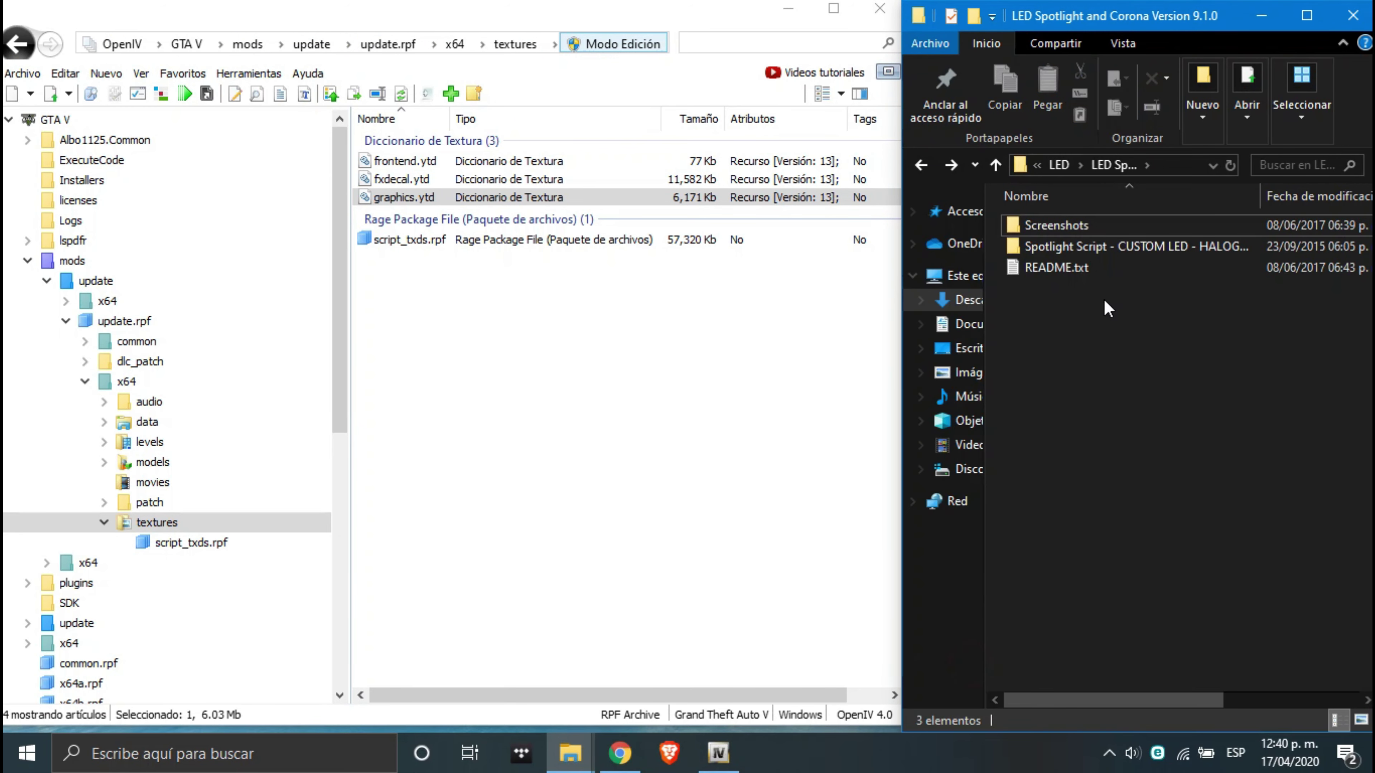
Step: Look through the mod's Screenshots folder and delete it from the LED Spotlight and Corona Version 9.1.0 folder
{"action": "left_click", "coordinate": [1070, 225]}
{"action": "double_click", "coordinate": [1070, 225]}
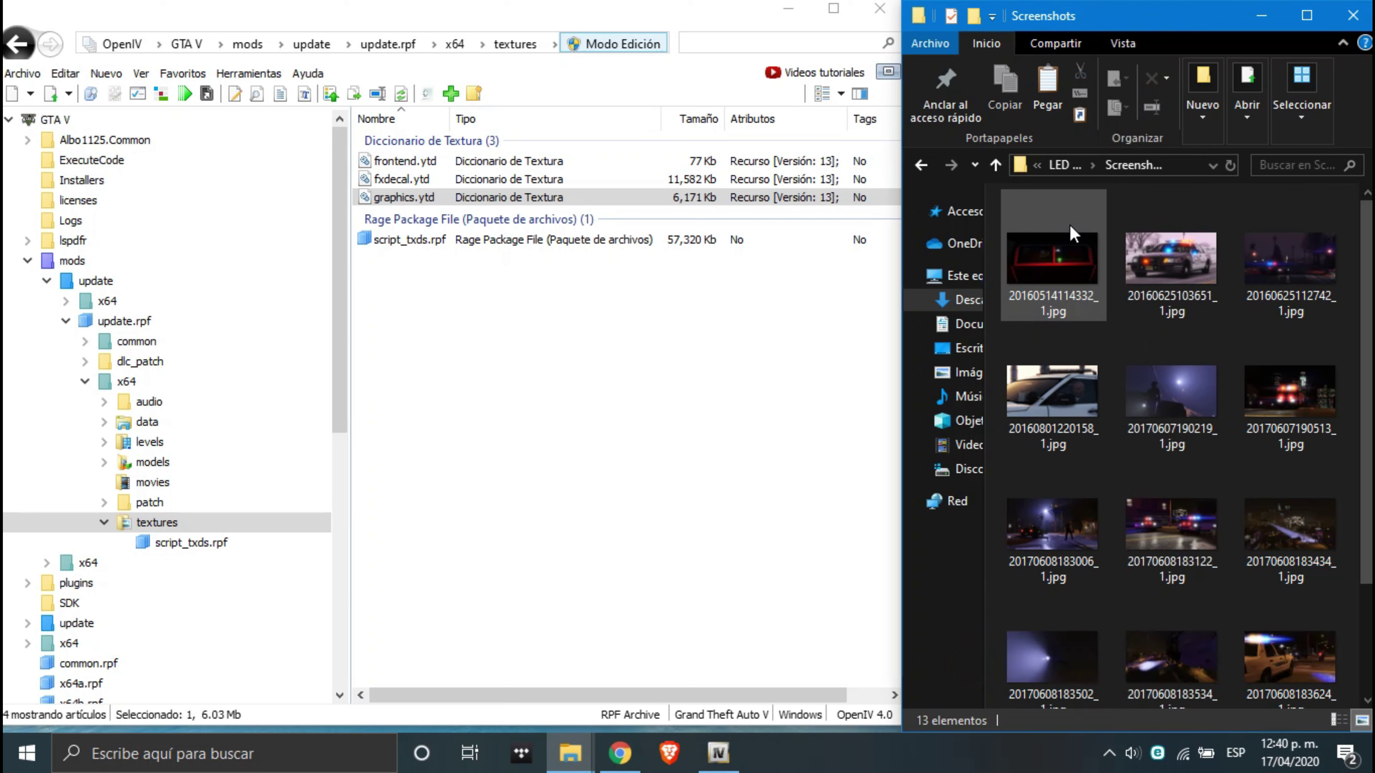
{"action": "key", "text": "alt+Up"}
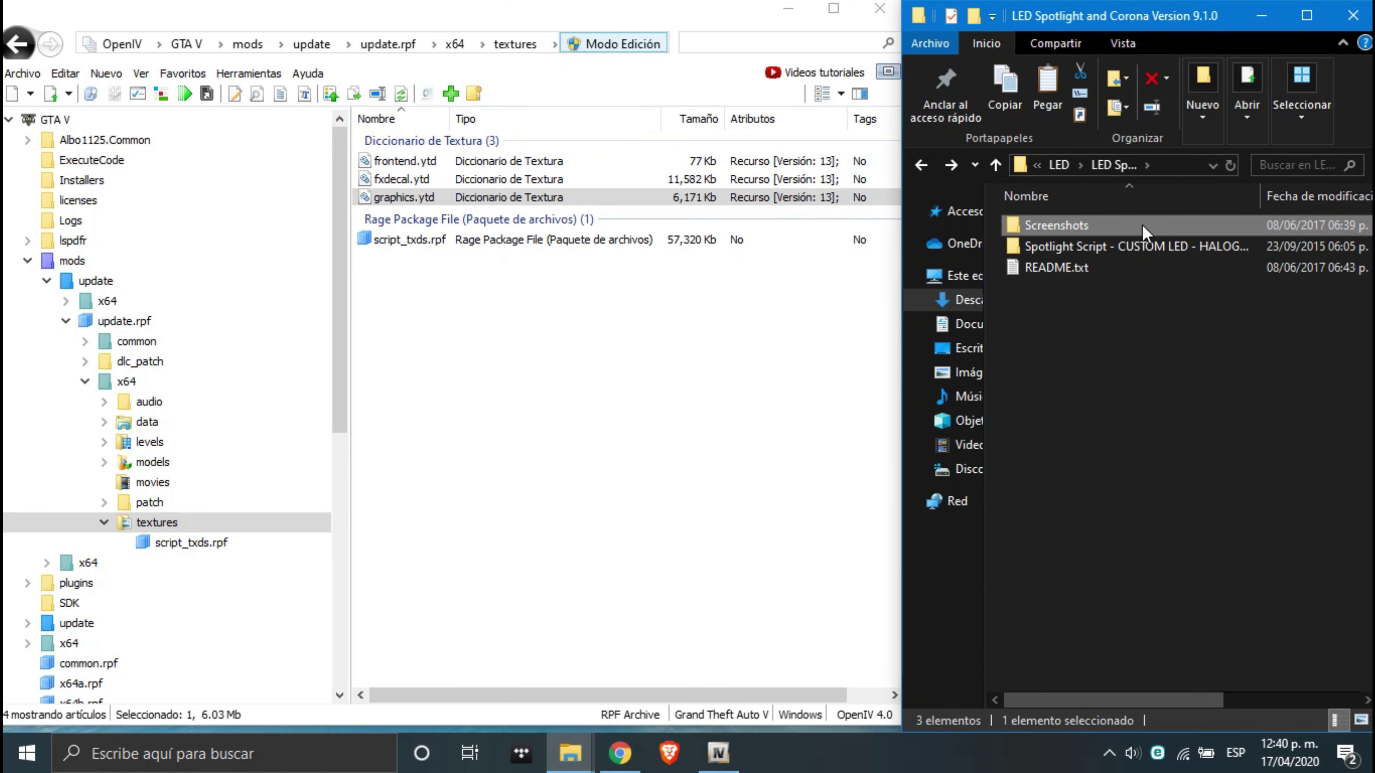
{"action": "right_click", "coordinate": [1142, 225]}
{"action": "left_click", "coordinate": [1042, 663]}
Step: Read the car.defaultlight emissive brightness notes in the mod's README.txt and close the file
{"action": "double_click", "coordinate": [1070, 246]}
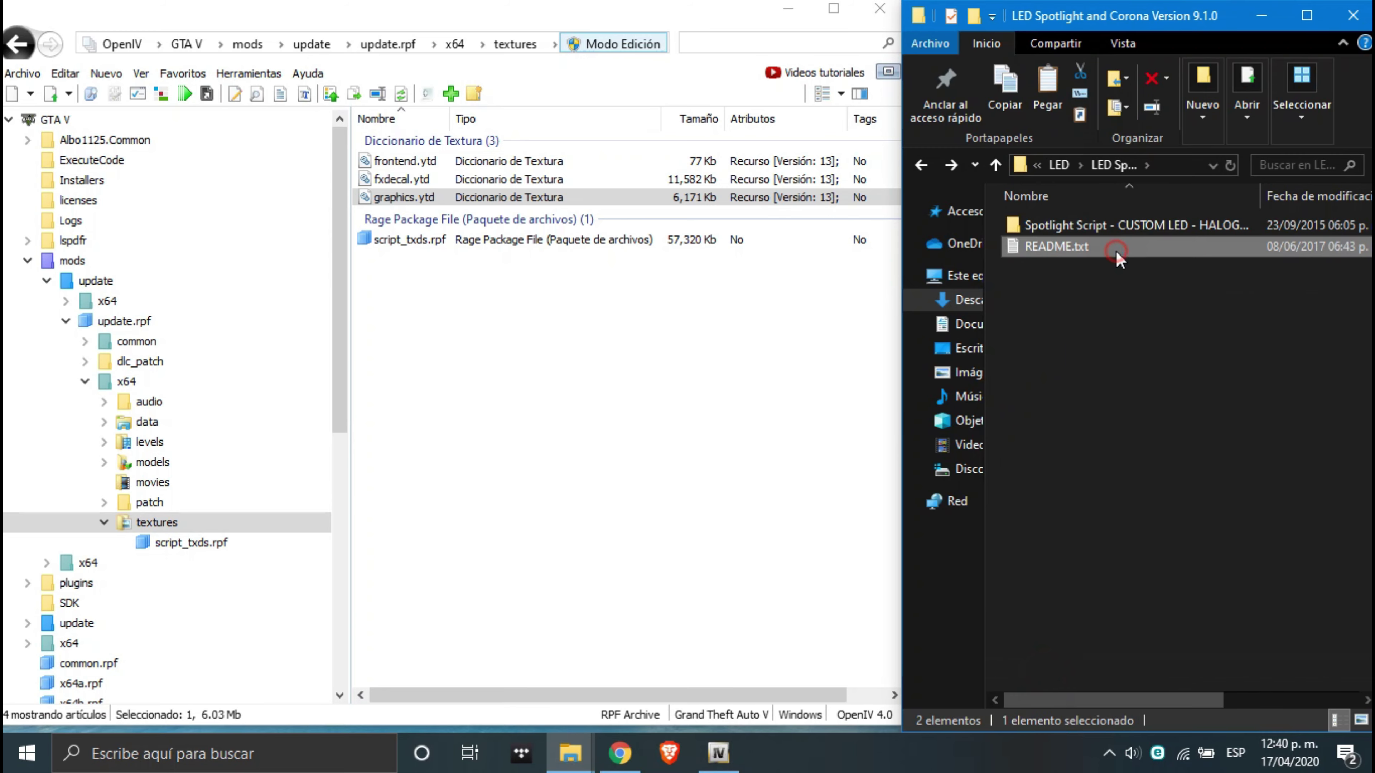
{"action": "scroll", "coordinate": [944, 449], "scroll_direction": "down", "scroll_amount": 20}
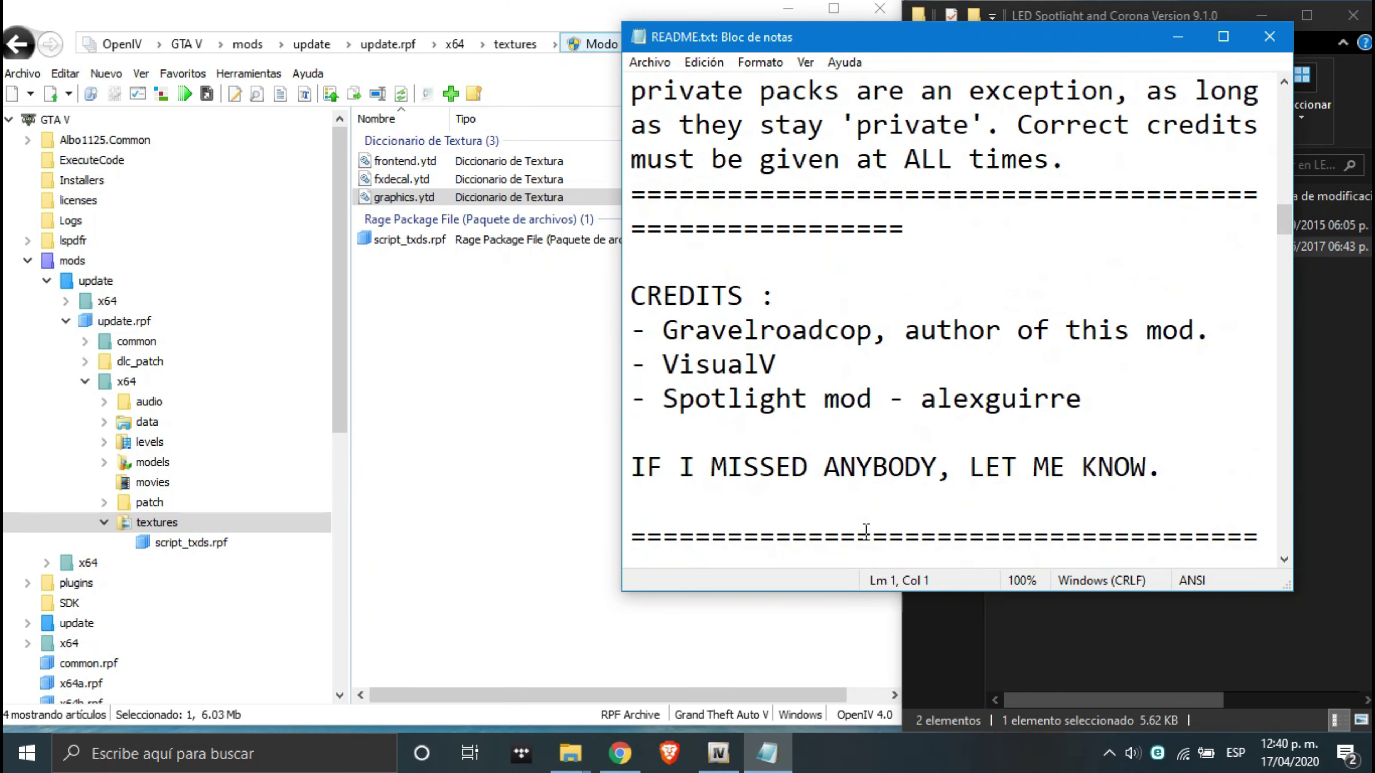
{"action": "scroll", "coordinate": [865, 534], "scroll_direction": "up", "scroll_amount": 5}
{"action": "left_click_drag", "start_coordinate": [666, 235], "coordinate": [885, 292]}
{"action": "left_click", "coordinate": [1088, 201]}
{"action": "left_click", "coordinate": [1269, 36]}
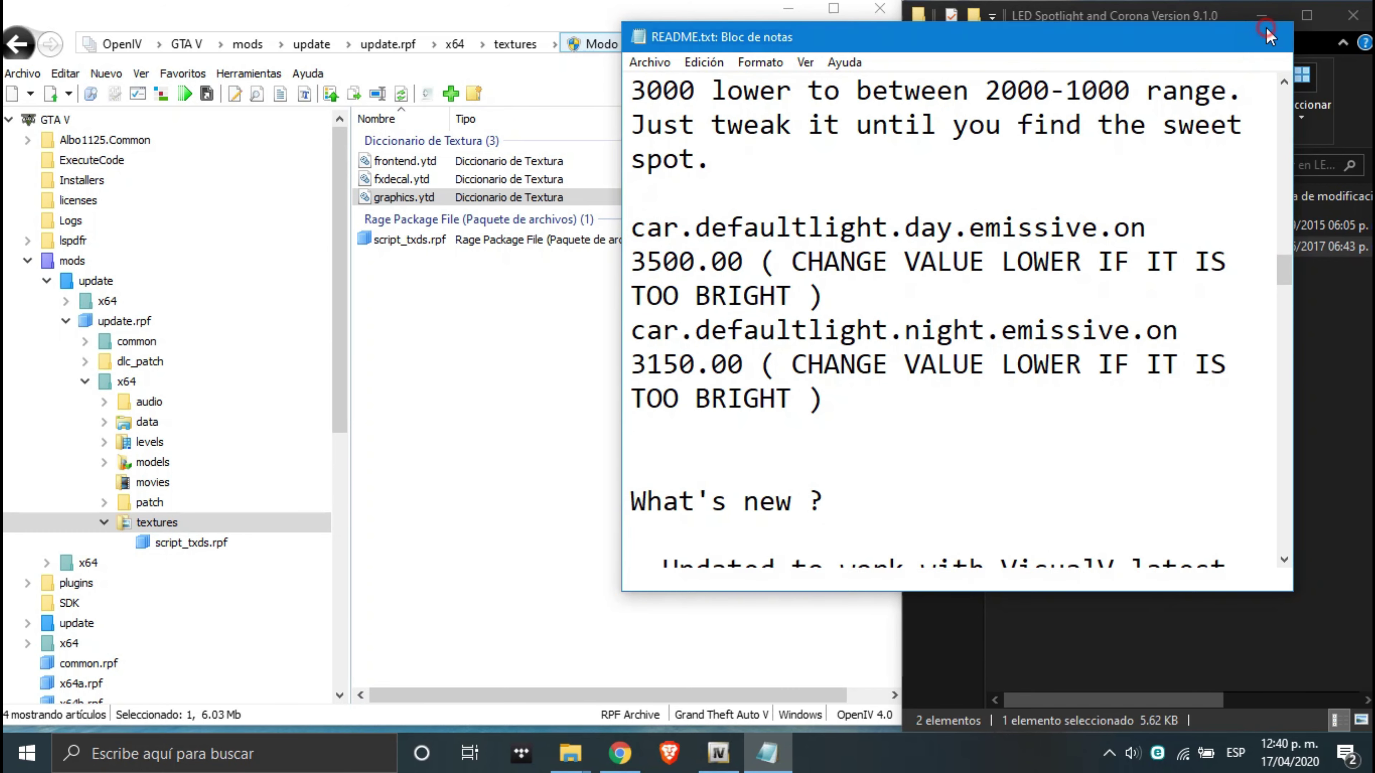
Step: Check the contents of the HALOGEN and LED folders inside the Spotlight Script folder
{"action": "double_click", "coordinate": [1107, 227]}
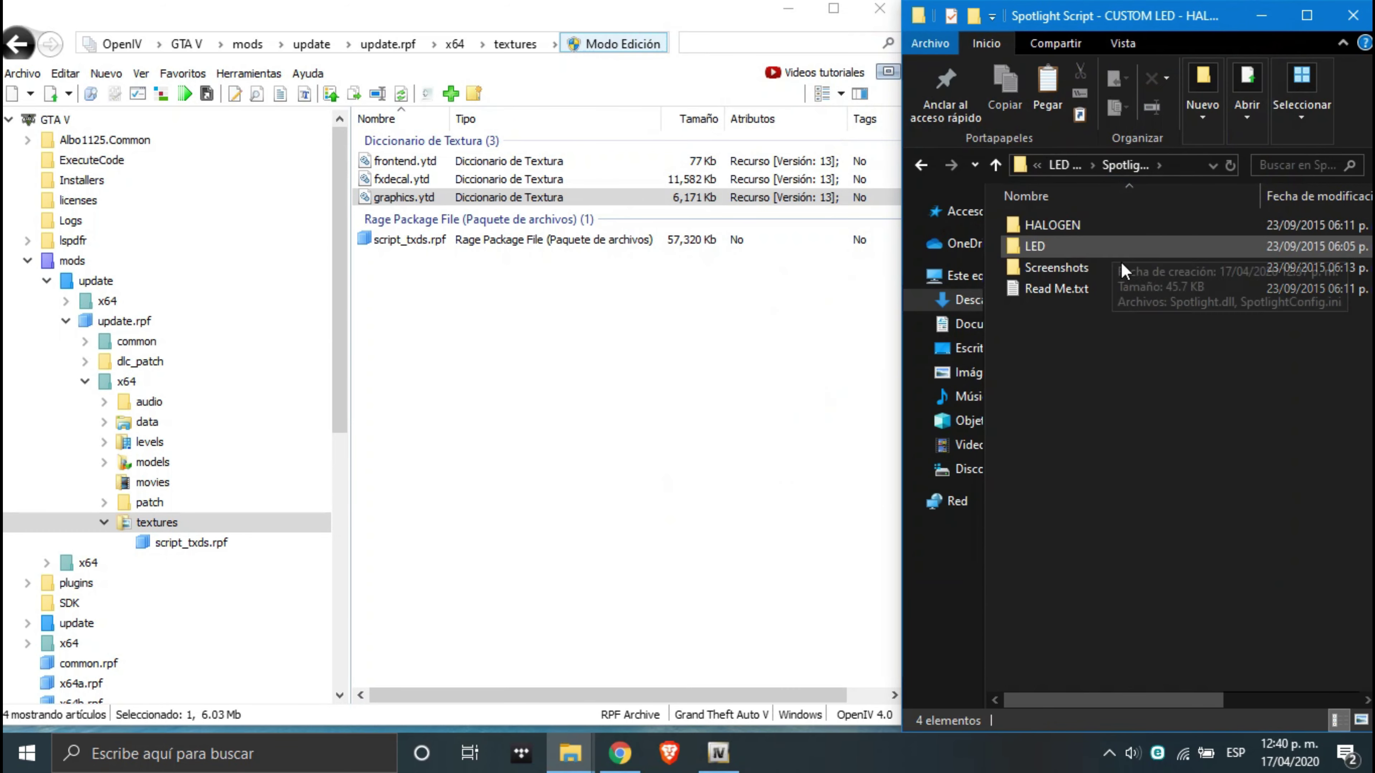
{"action": "double_click", "coordinate": [1076, 227]}
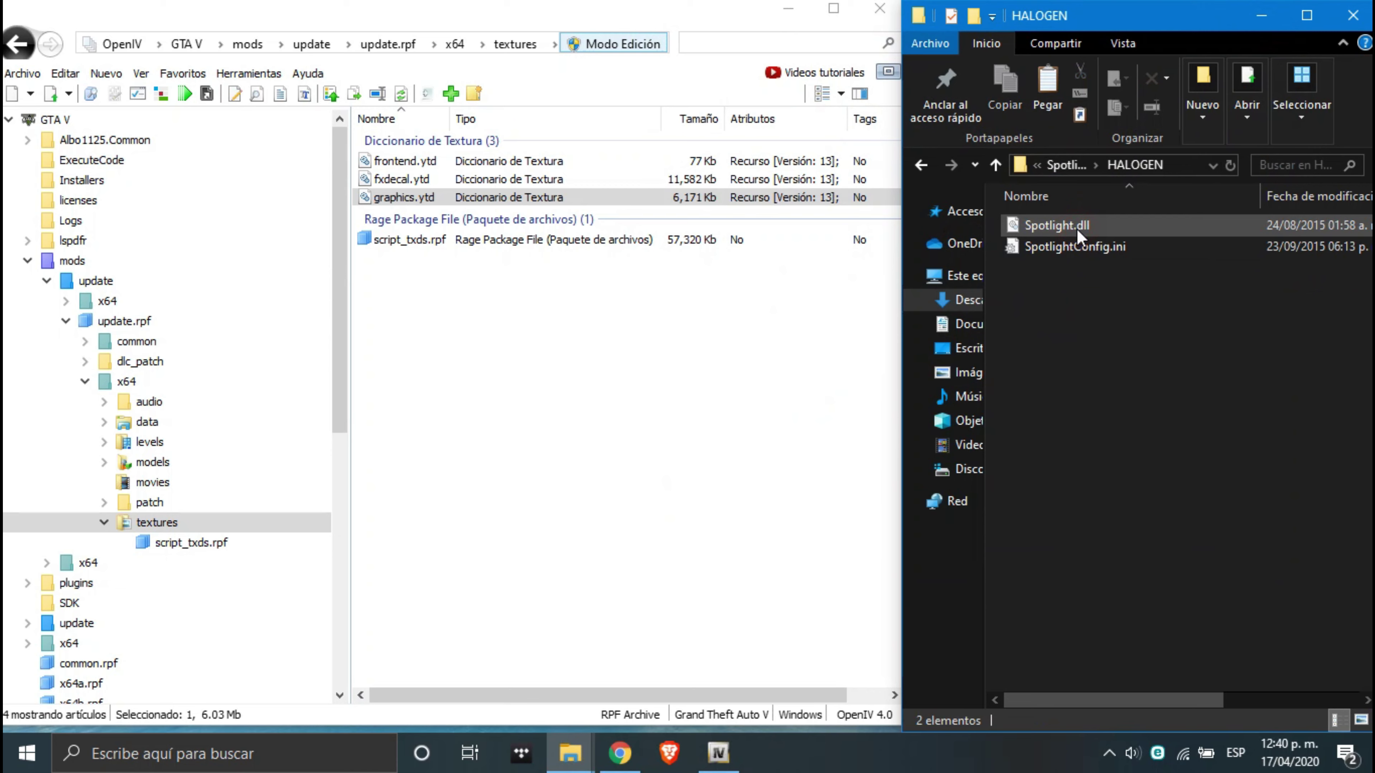
{"action": "left_click", "coordinate": [921, 165]}
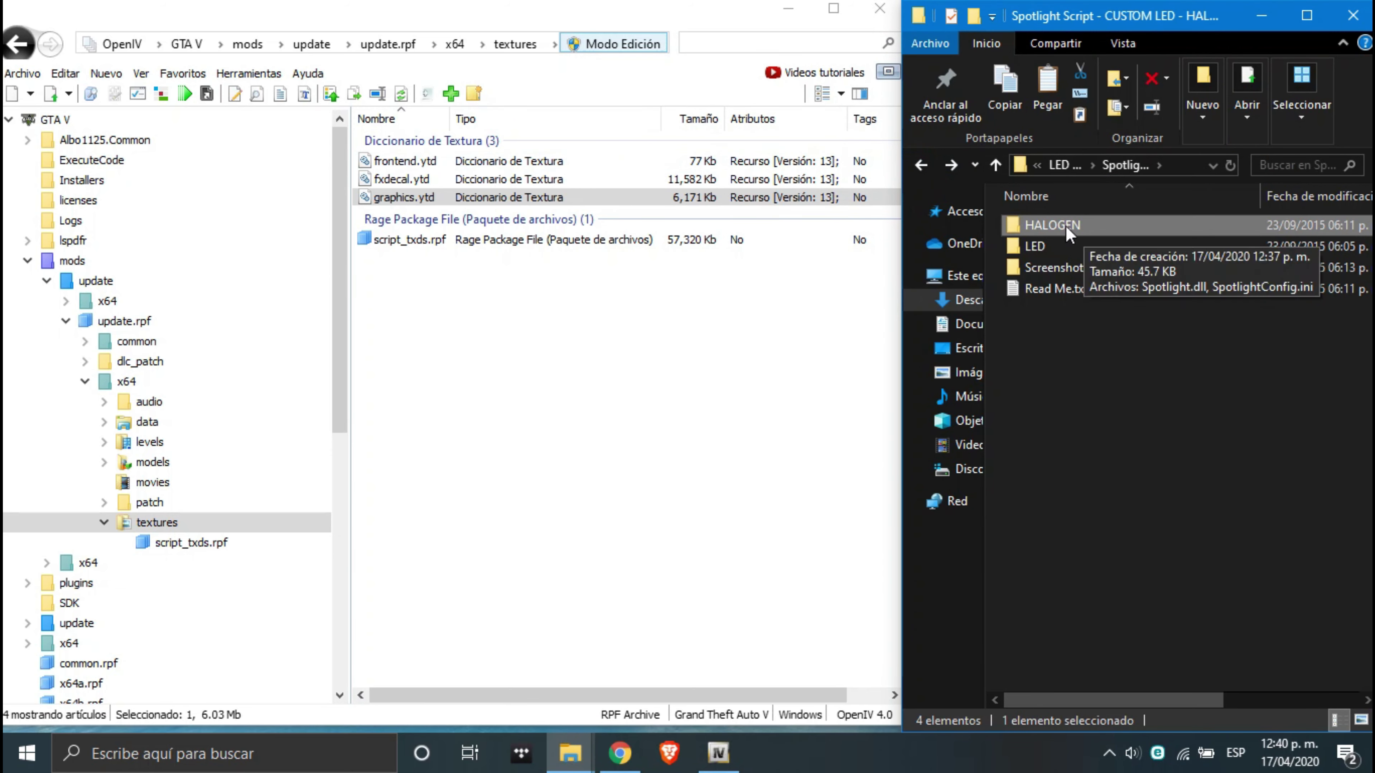
{"action": "double_click", "coordinate": [1047, 247]}
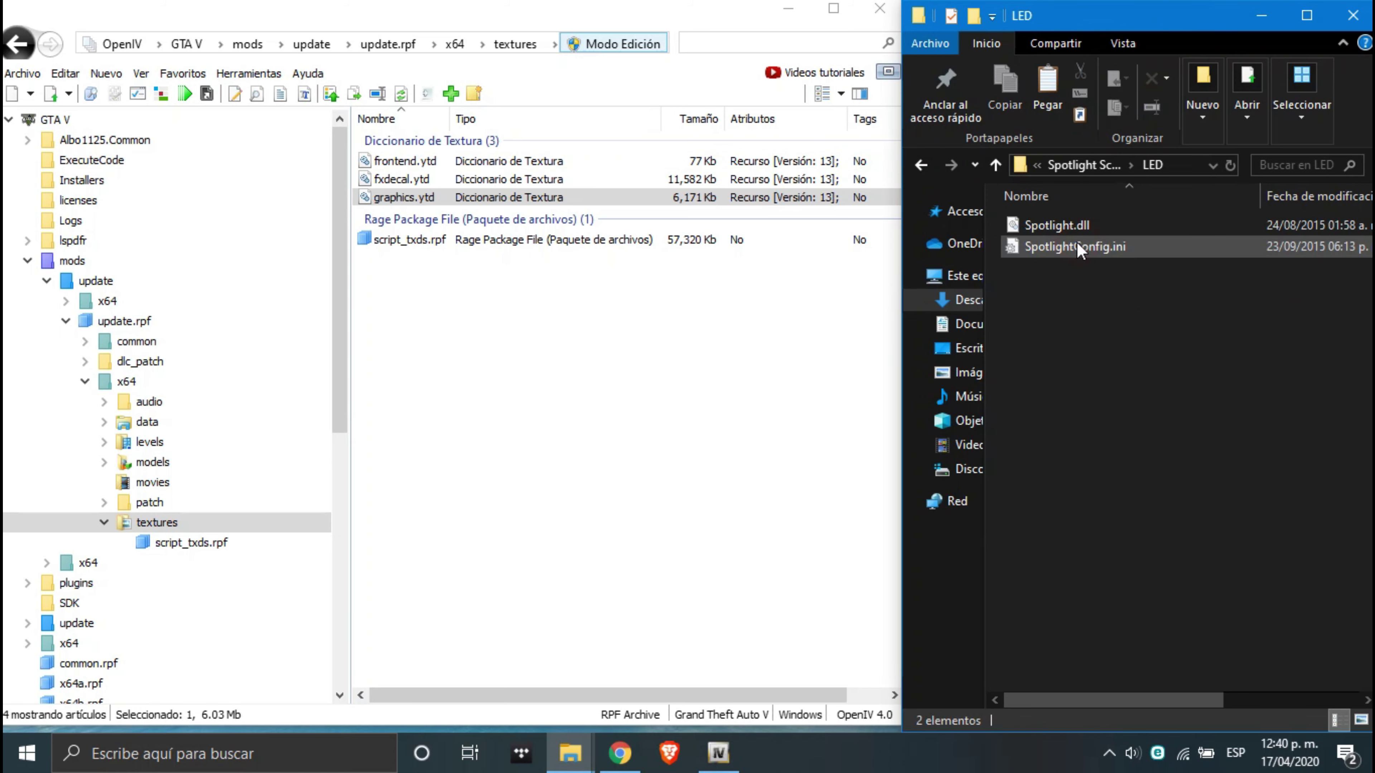
{"action": "key", "text": "alt+Left"}
Step: Compare HALOGEN.jpg and LED.jpg from the Spotlight Script's Screenshots folder and close the photo viewer
{"action": "double_click", "coordinate": [1064, 267]}
{"action": "left_click", "coordinate": [1078, 270]}
{"action": "double_click", "coordinate": [1077, 269]}
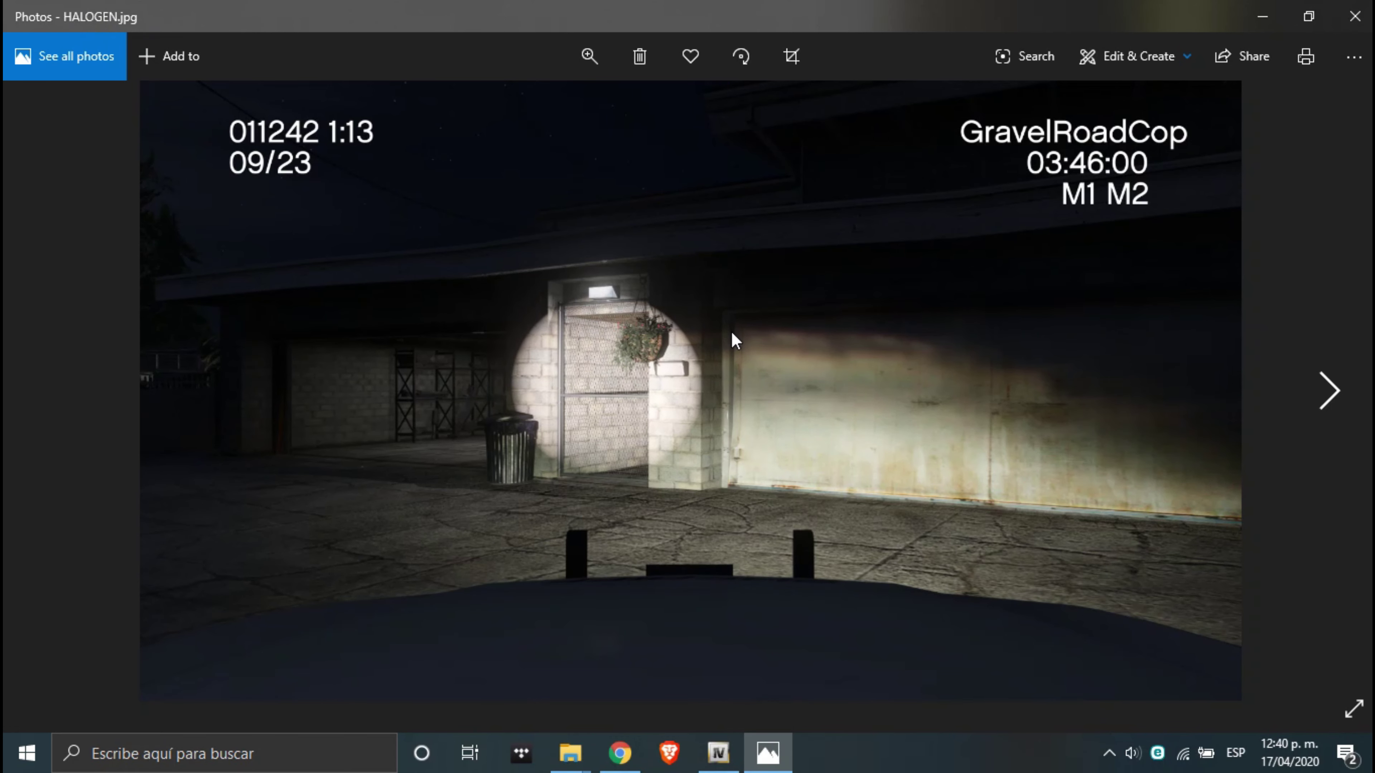
{"action": "left_click", "coordinate": [1335, 400]}
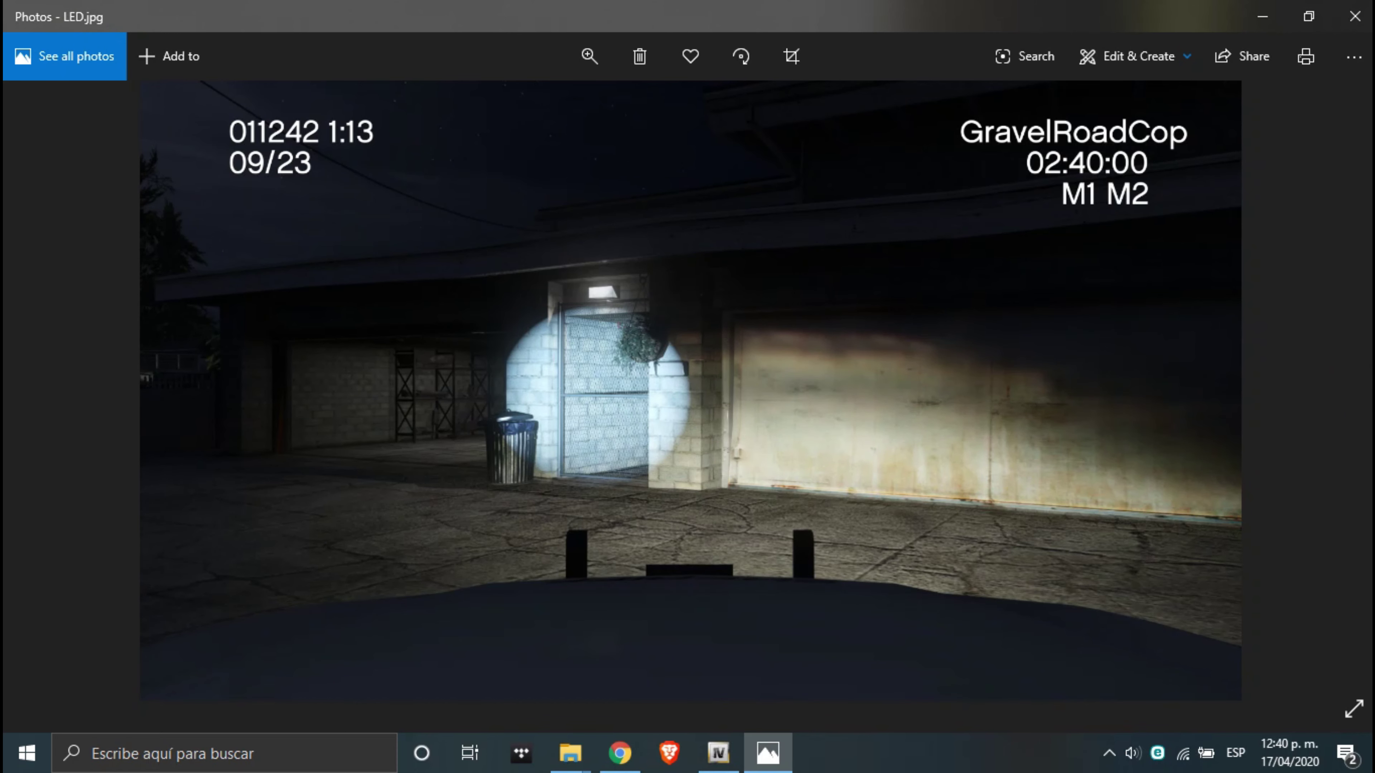
{"action": "key", "text": "Left"}
{"action": "key", "text": "Right"}
{"action": "key", "text": "Left"}
{"action": "left_click", "coordinate": [1355, 16]}
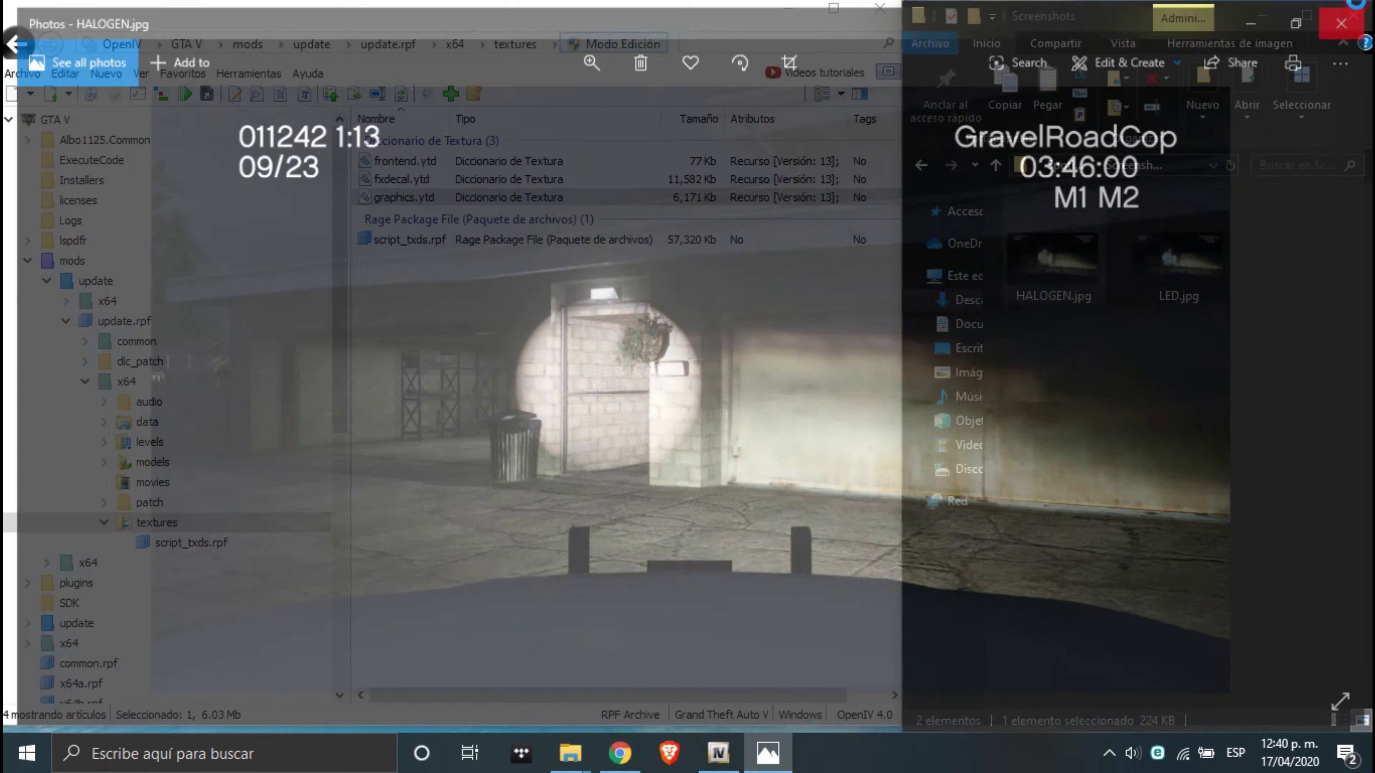
Step: Delete the LED folder from the Spotlight Script folder and select its Screenshots folder
{"action": "key", "text": "alt+Up"}
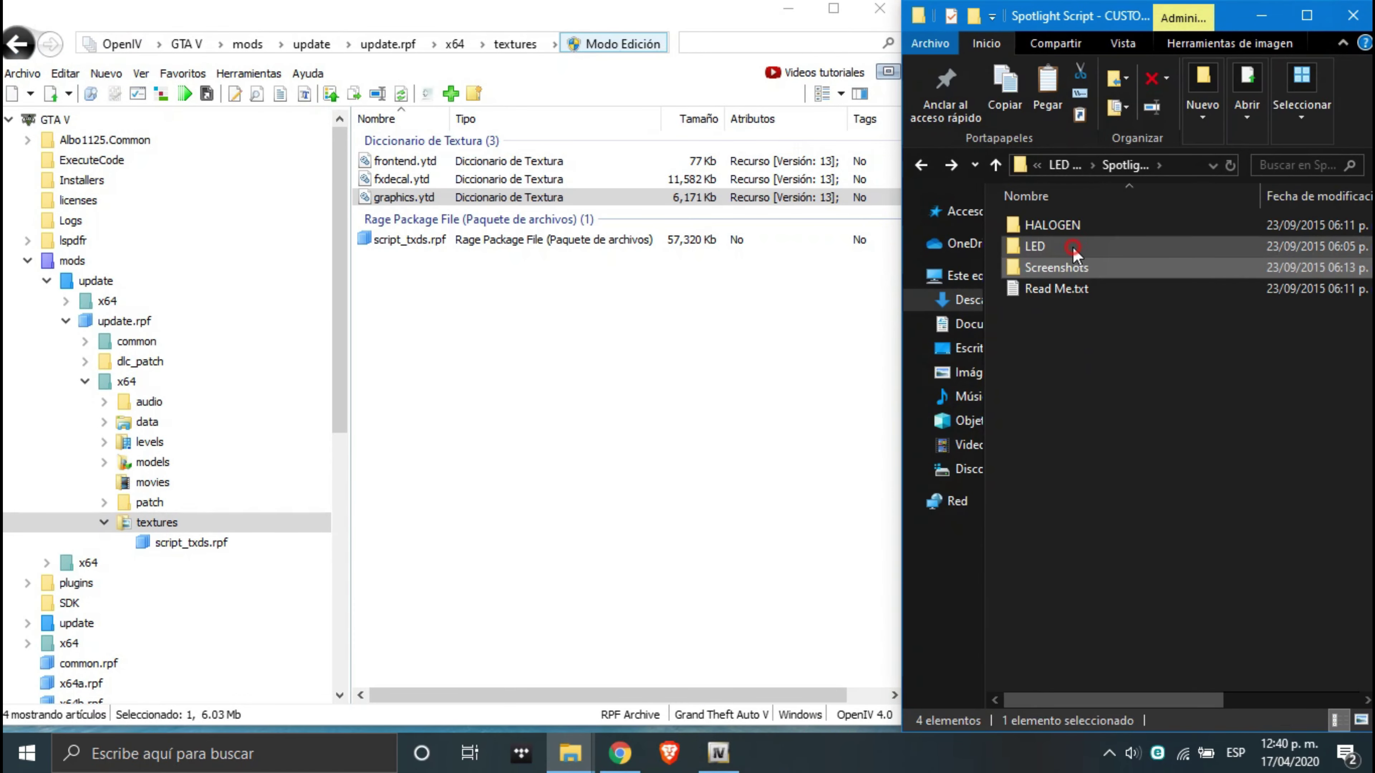
{"action": "left_click", "coordinate": [1071, 247]}
{"action": "right_click", "coordinate": [1072, 247]}
{"action": "left_click", "coordinate": [1121, 665]}
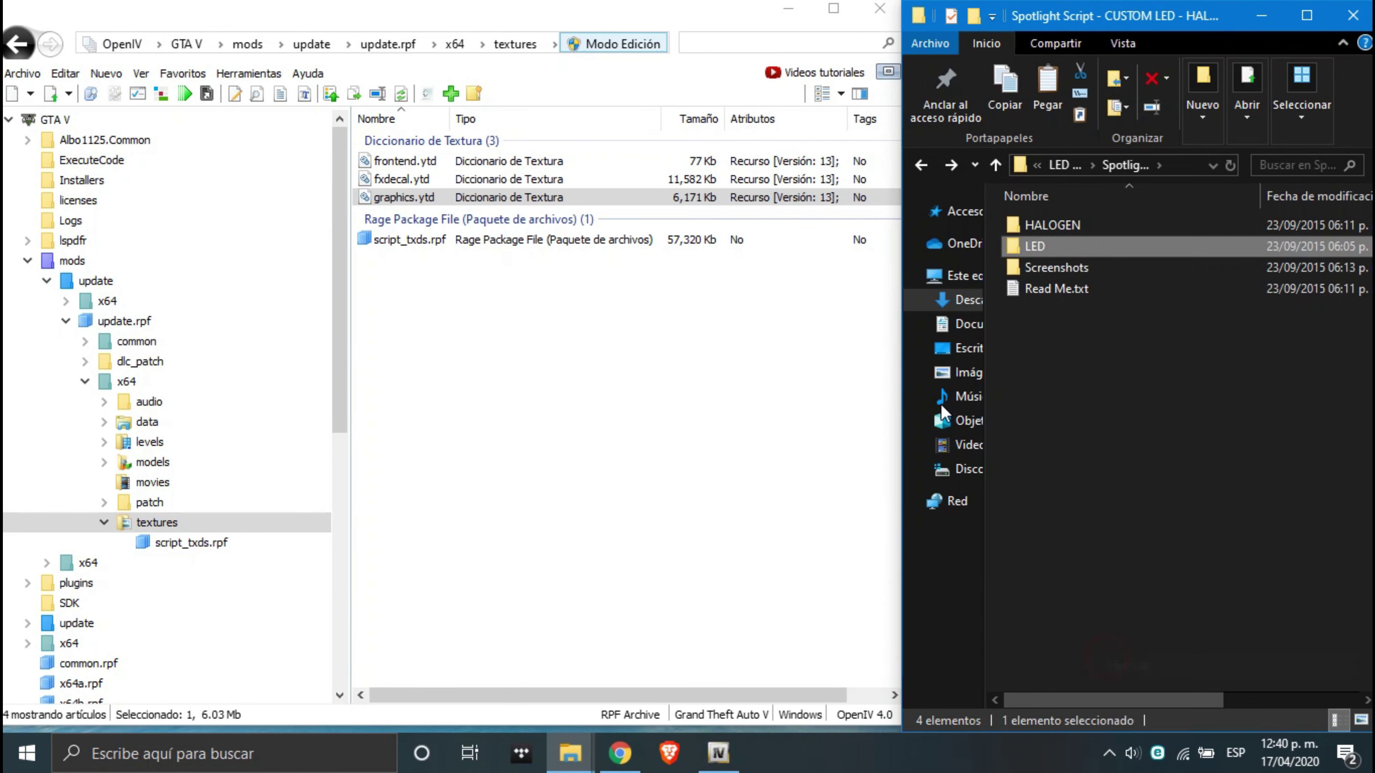
{"action": "left_click", "coordinate": [1075, 245]}
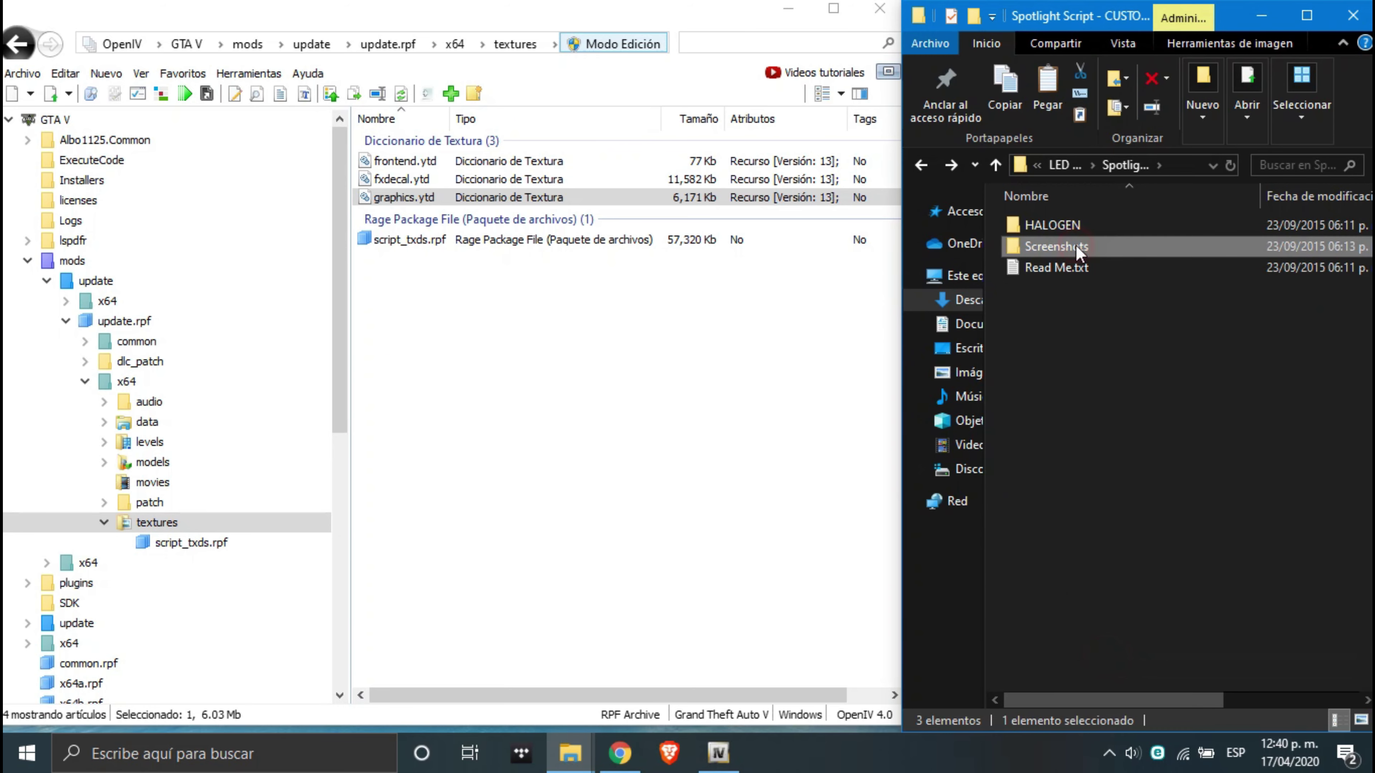
Step: Delete the Screenshots folder from the Spotlight Script folder and read the required-mod note in Read Me.txt, closing the file
{"action": "right_click", "coordinate": [1075, 245]}
{"action": "left_click", "coordinate": [1061, 663]}
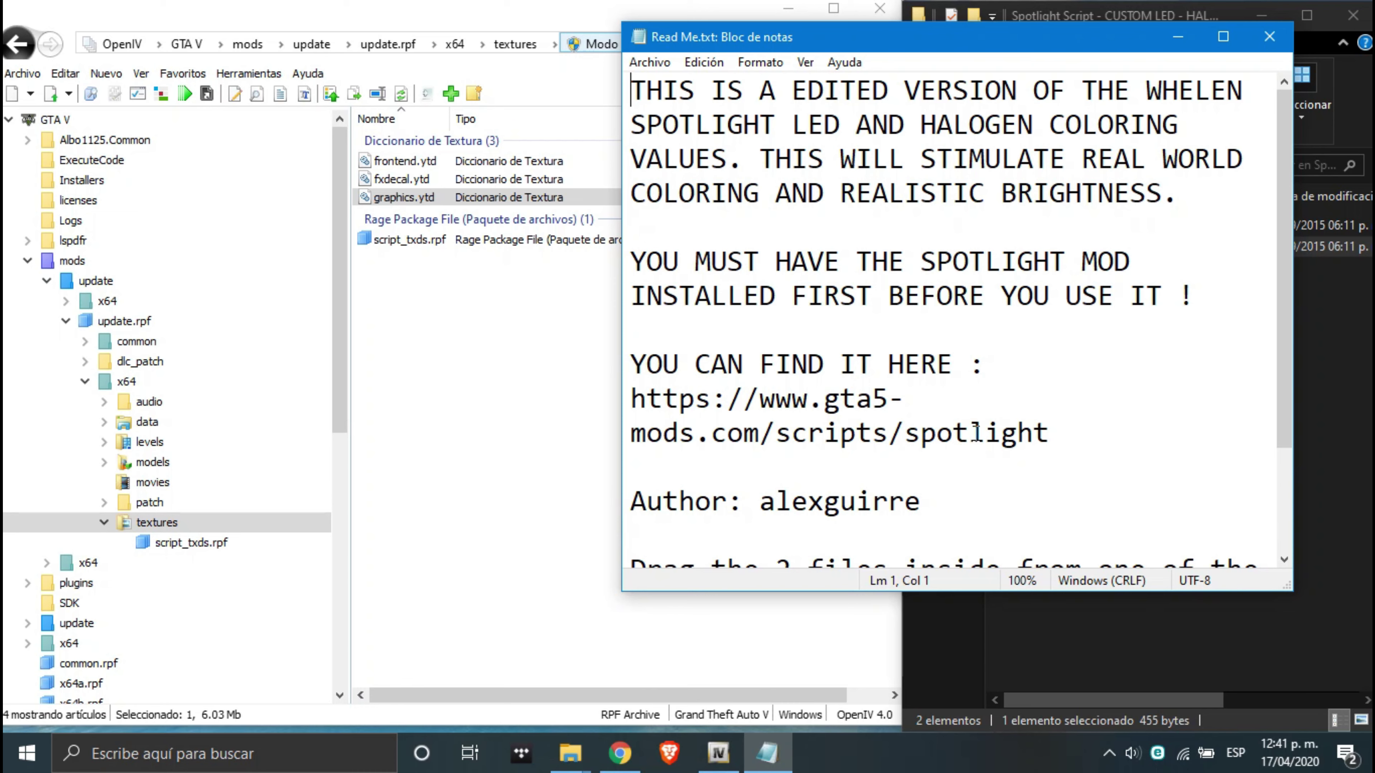
{"action": "left_click_drag", "start_coordinate": [656, 250], "coordinate": [1205, 305]}
{"action": "left_click", "coordinate": [1001, 329]}
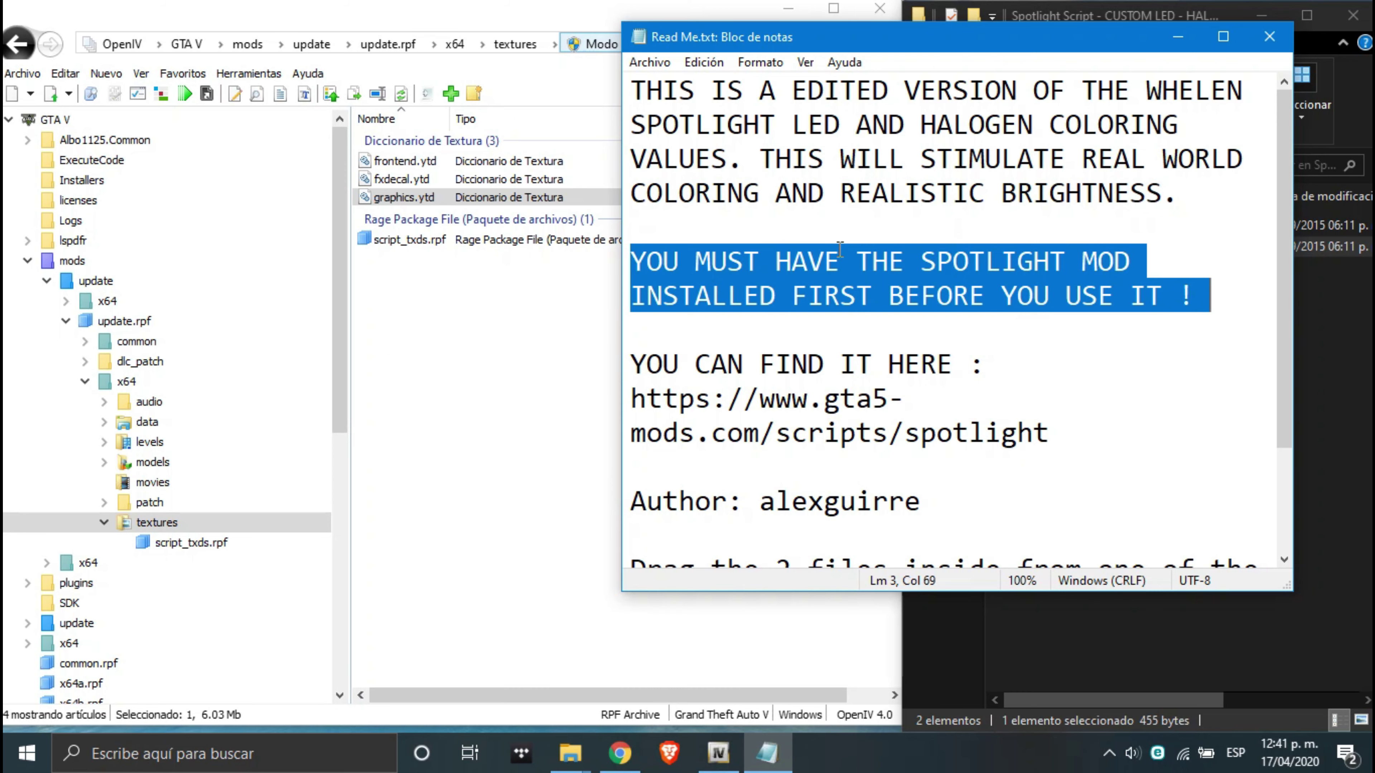
{"action": "left_click", "coordinate": [1269, 37]}
Step: Create a folder named SPOTLIGHT in Descargas and move d3a64b-Spotlight 1.3.zip into it
{"action": "key", "text": "alt+Up"}
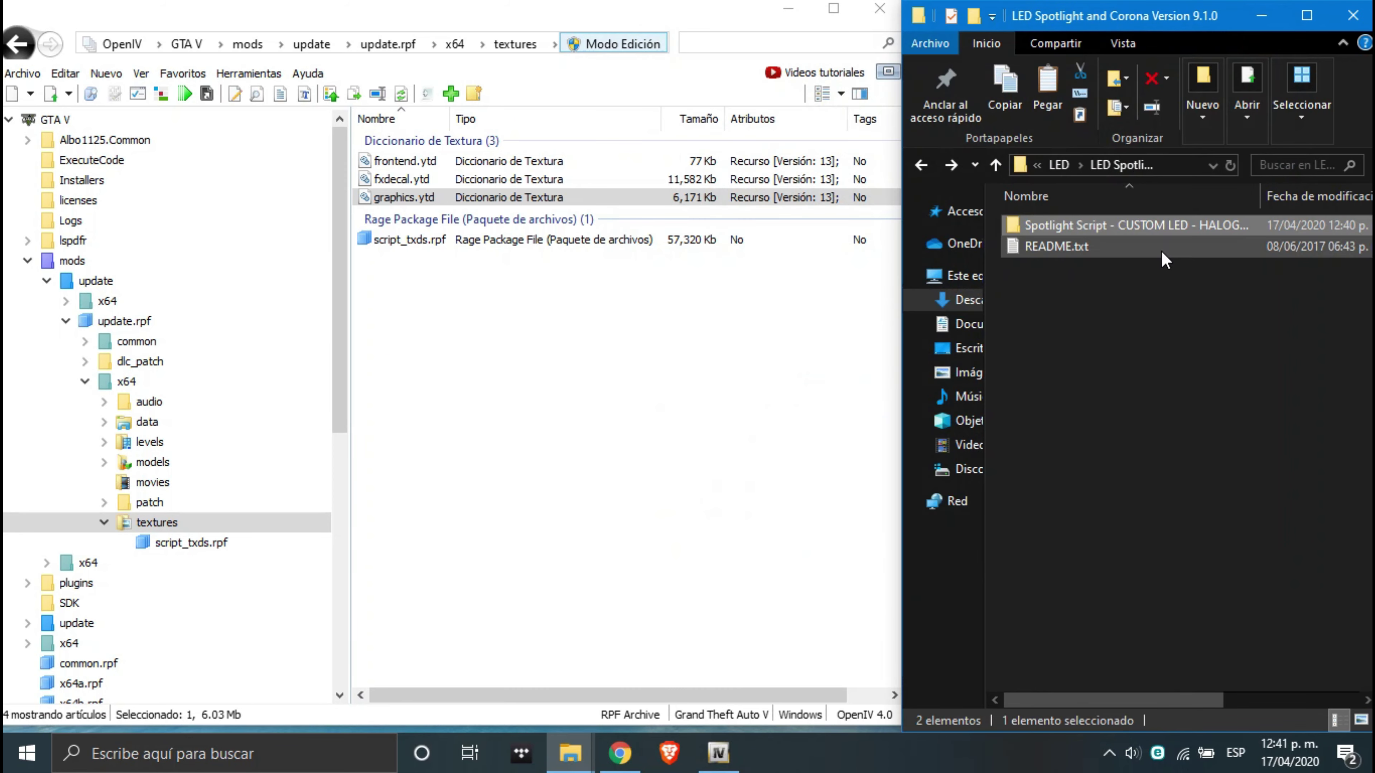
{"action": "key", "text": "alt+Up"}
{"action": "key", "text": "alt+Up"}
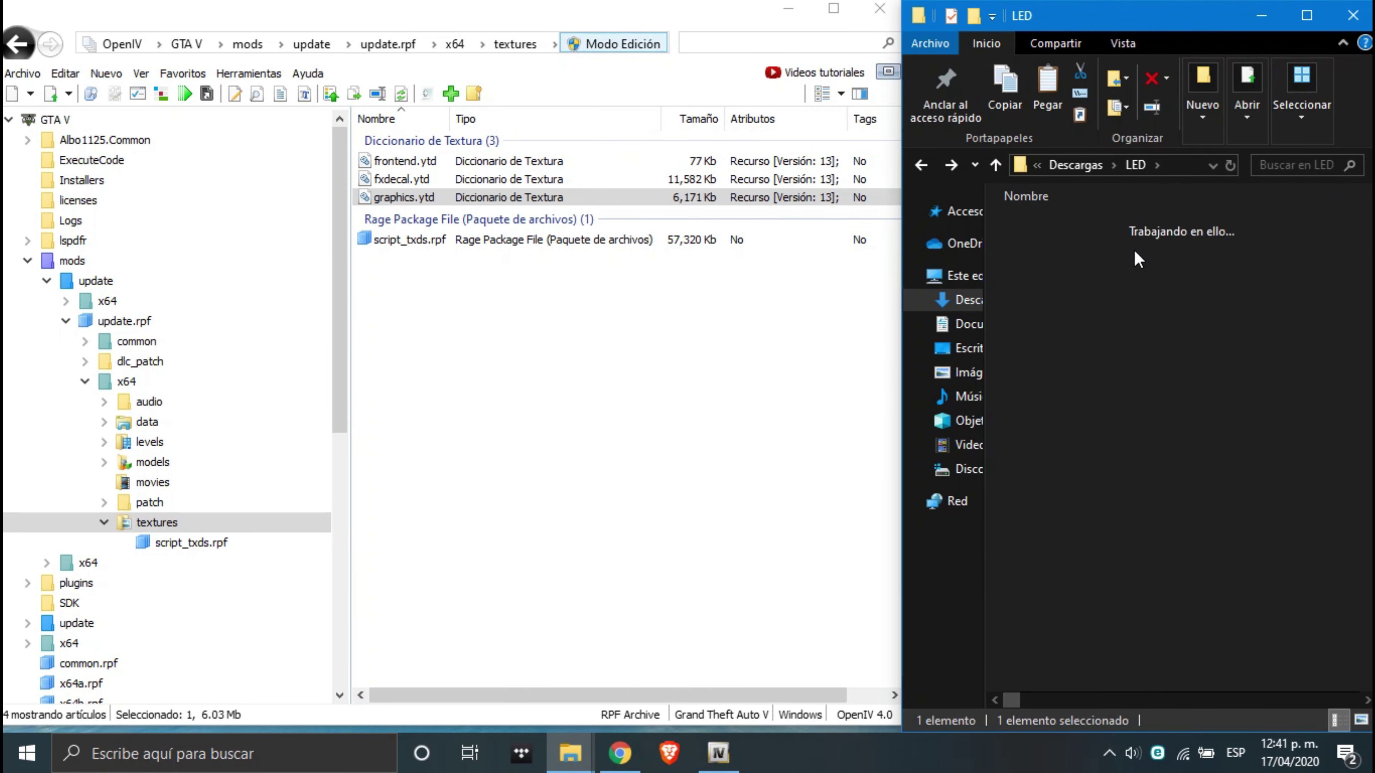
{"action": "left_click", "coordinate": [1202, 92]}
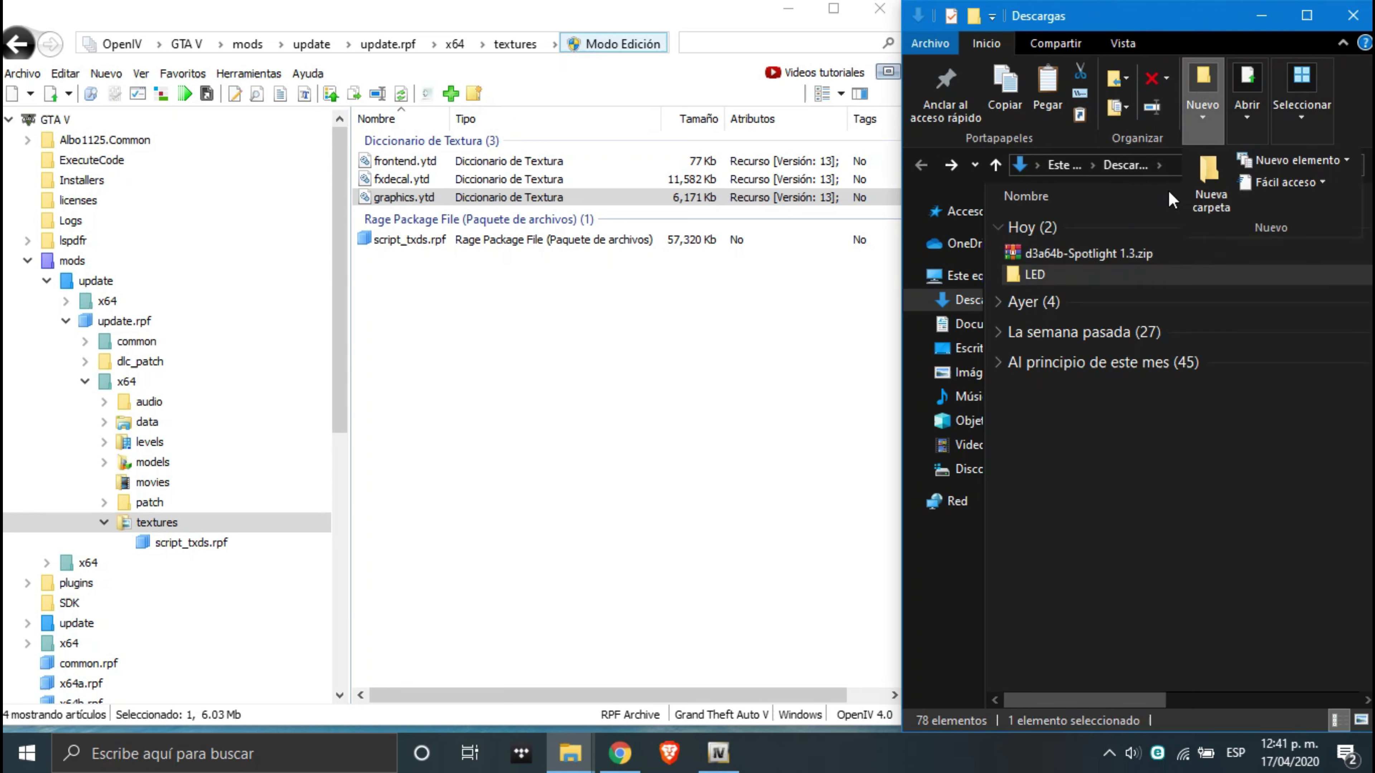
{"action": "left_click", "coordinate": [1207, 181]}
{"action": "type", "text": "SPOTLIGHT"}
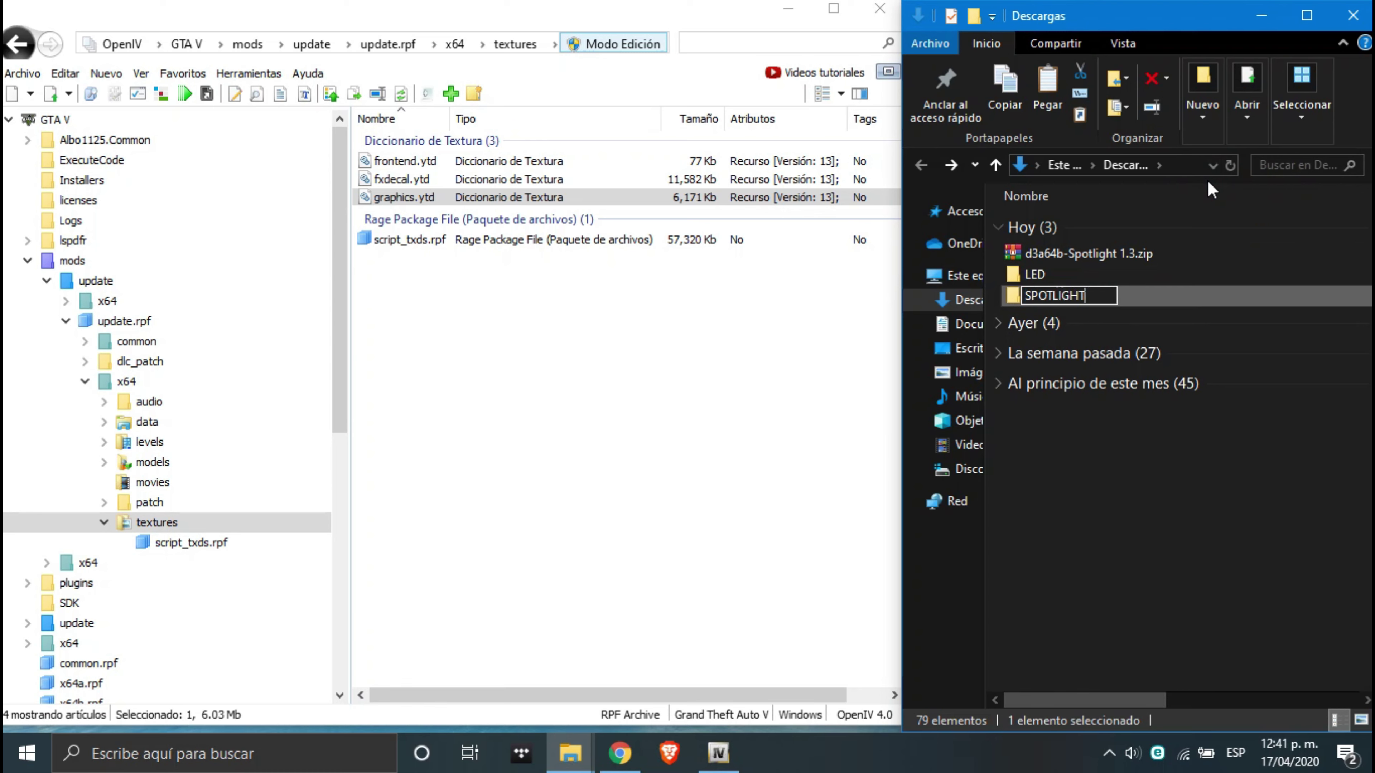
{"action": "key", "text": "Return"}
{"action": "left_click_drag", "start_coordinate": [1126, 253], "coordinate": [1052, 301]}
{"action": "double_click", "coordinate": [1061, 274]}
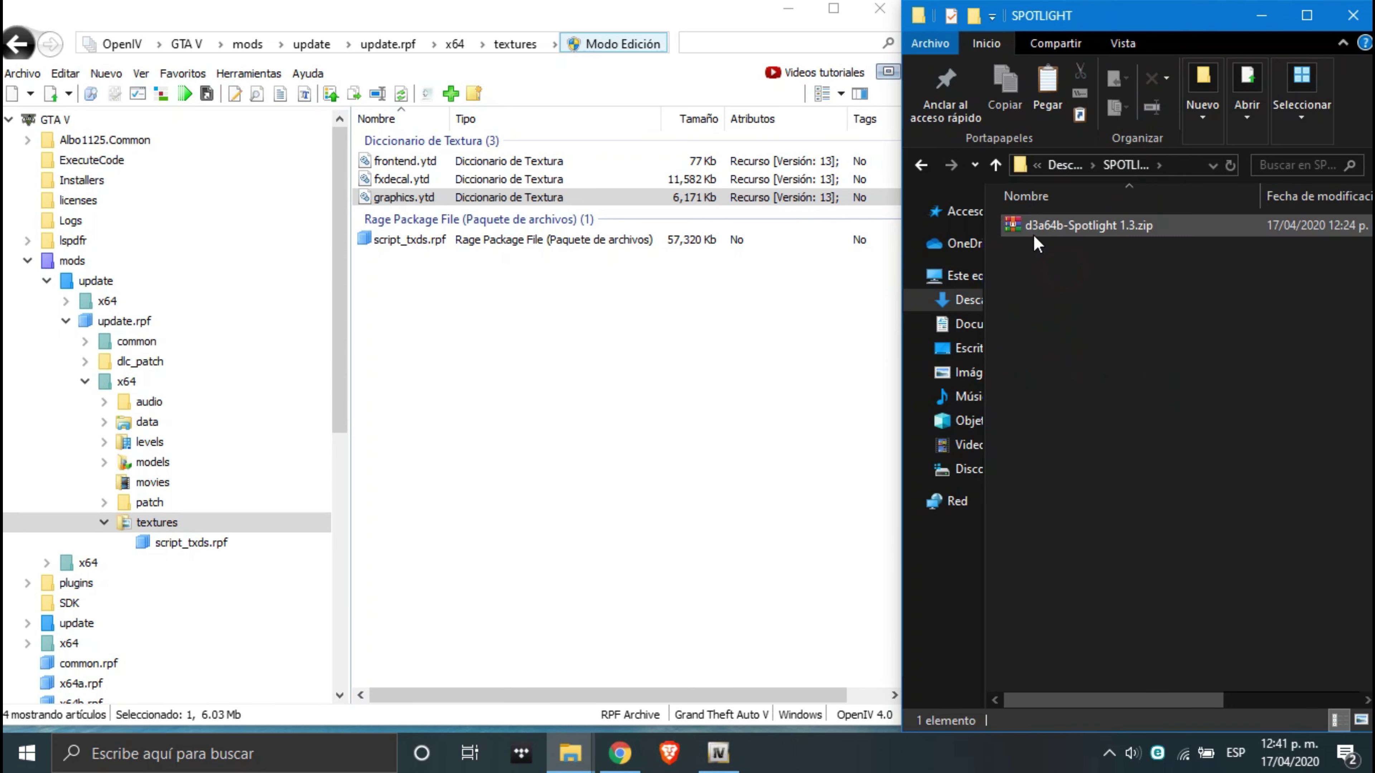
Step: Extract d3a64b-Spotlight 1.3.zip directly into the SPOTLIGHT folder and delete the archive
{"action": "right_click", "coordinate": [1033, 234]}
{"action": "left_click", "coordinate": [1097, 316]}
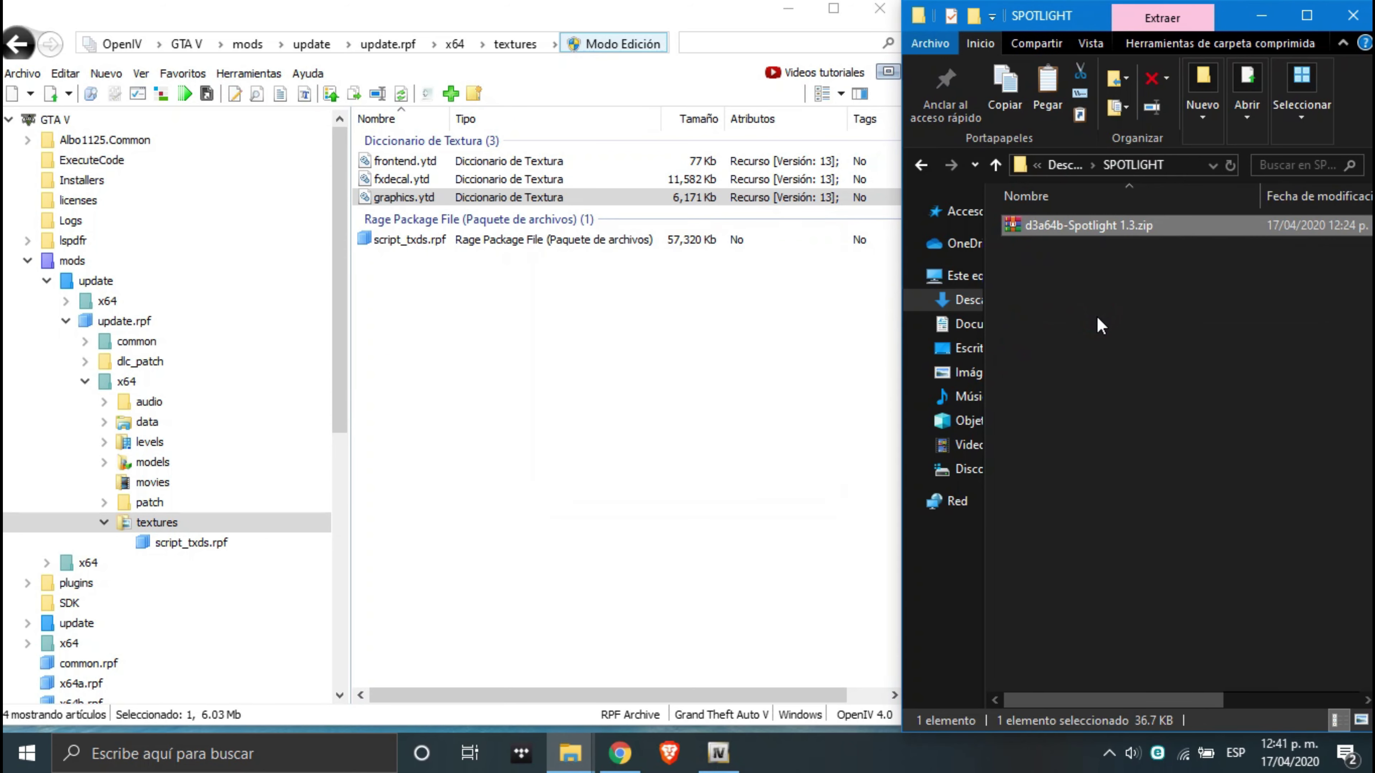
{"action": "right_click", "coordinate": [1036, 246]}
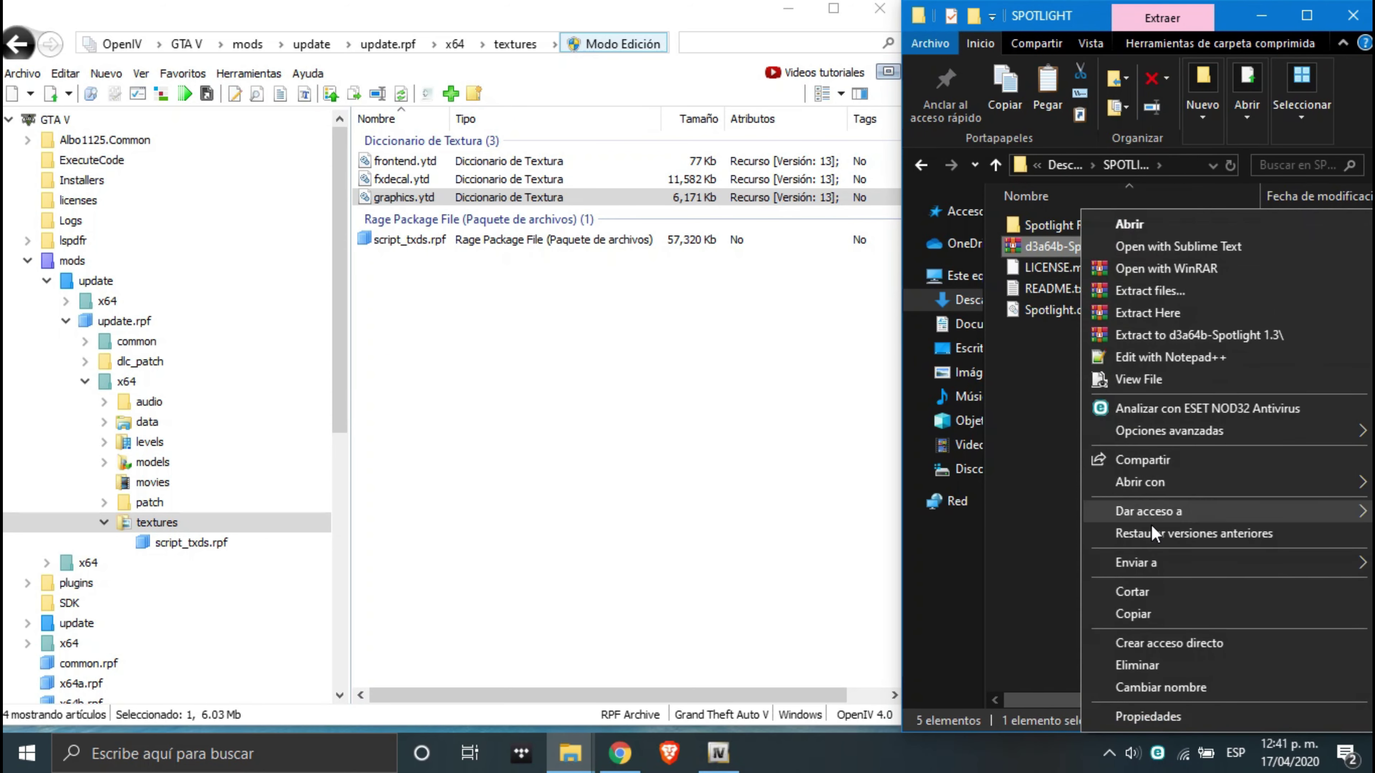
{"action": "left_click", "coordinate": [1155, 661]}
Step: Read the installation instructions in Spotlight's README.txt and locate the Spotlight Resources folder and Spotlight.dll they refer to
{"action": "left_click", "coordinate": [1072, 250]}
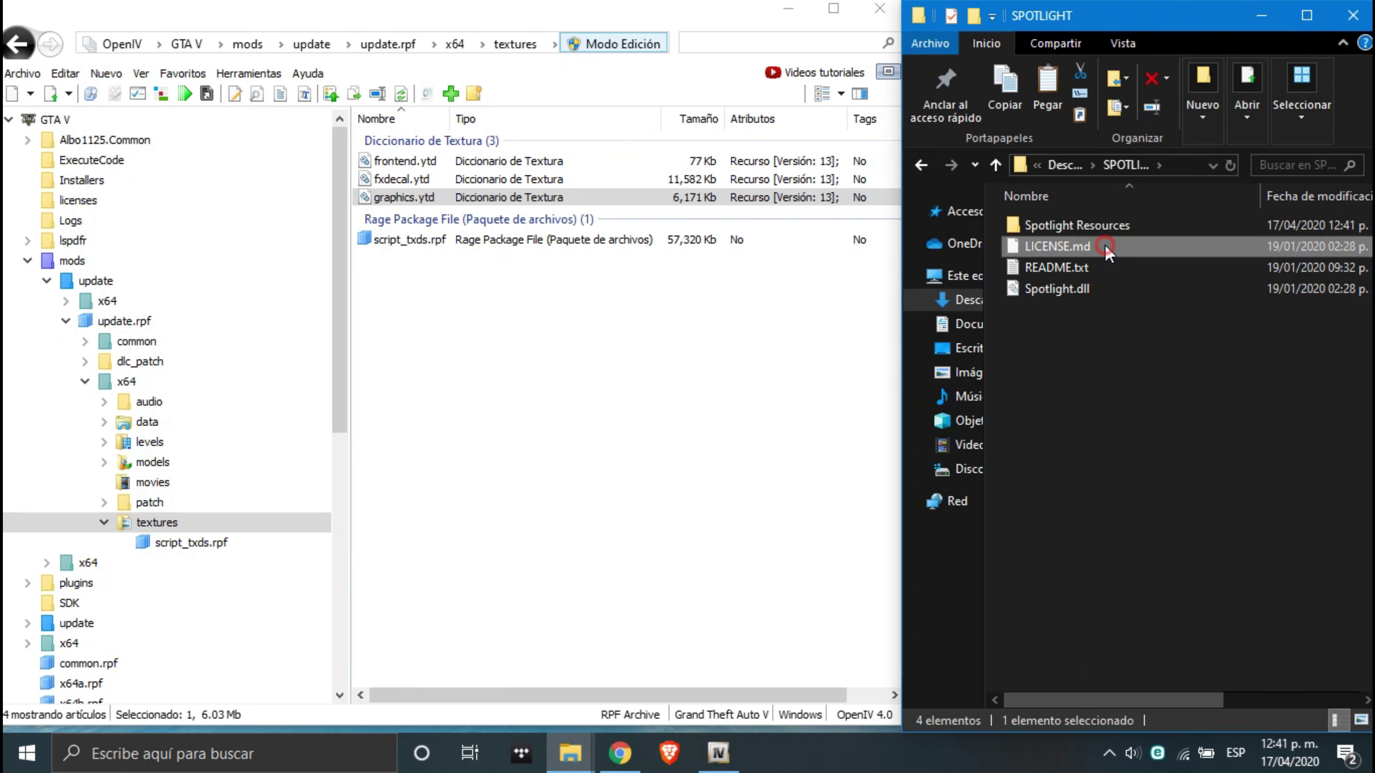
{"action": "left_click", "coordinate": [1063, 266]}
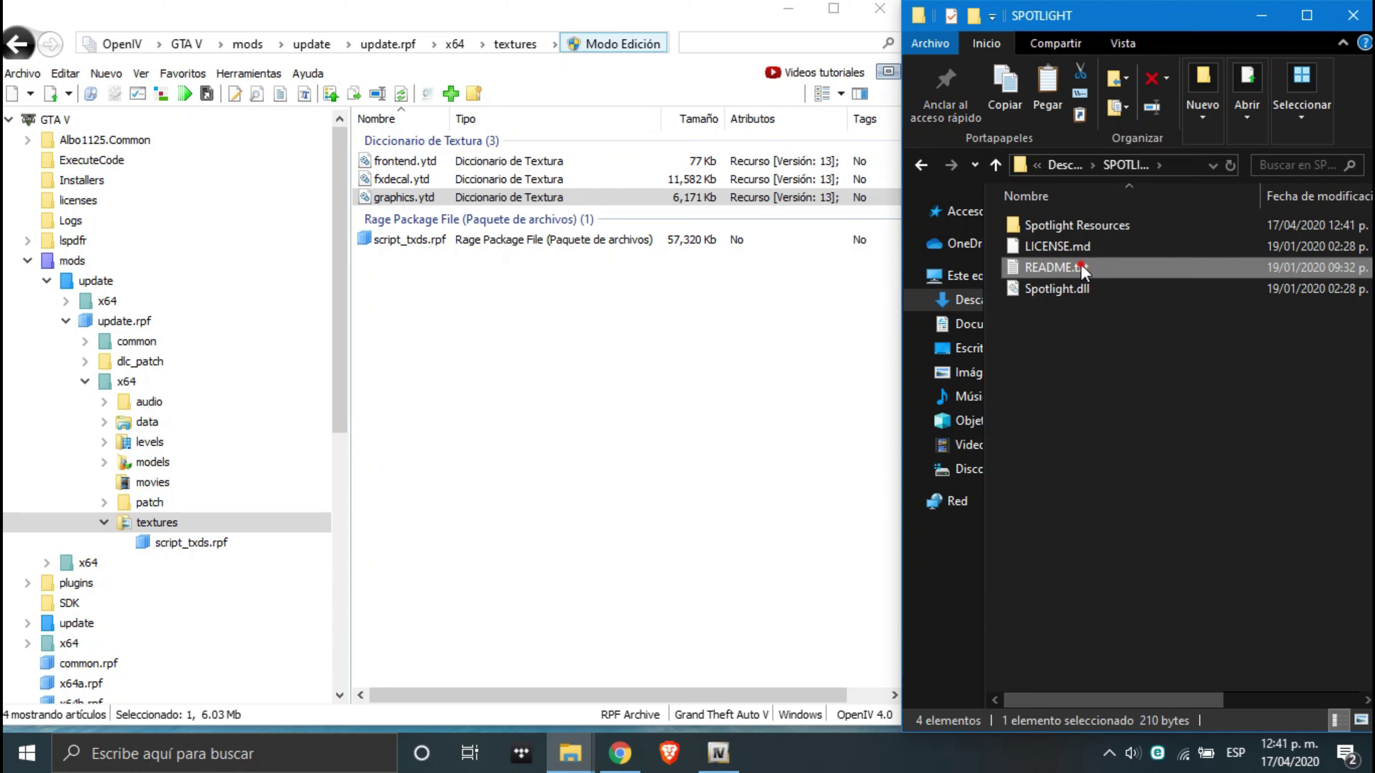
{"action": "double_click", "coordinate": [1081, 269]}
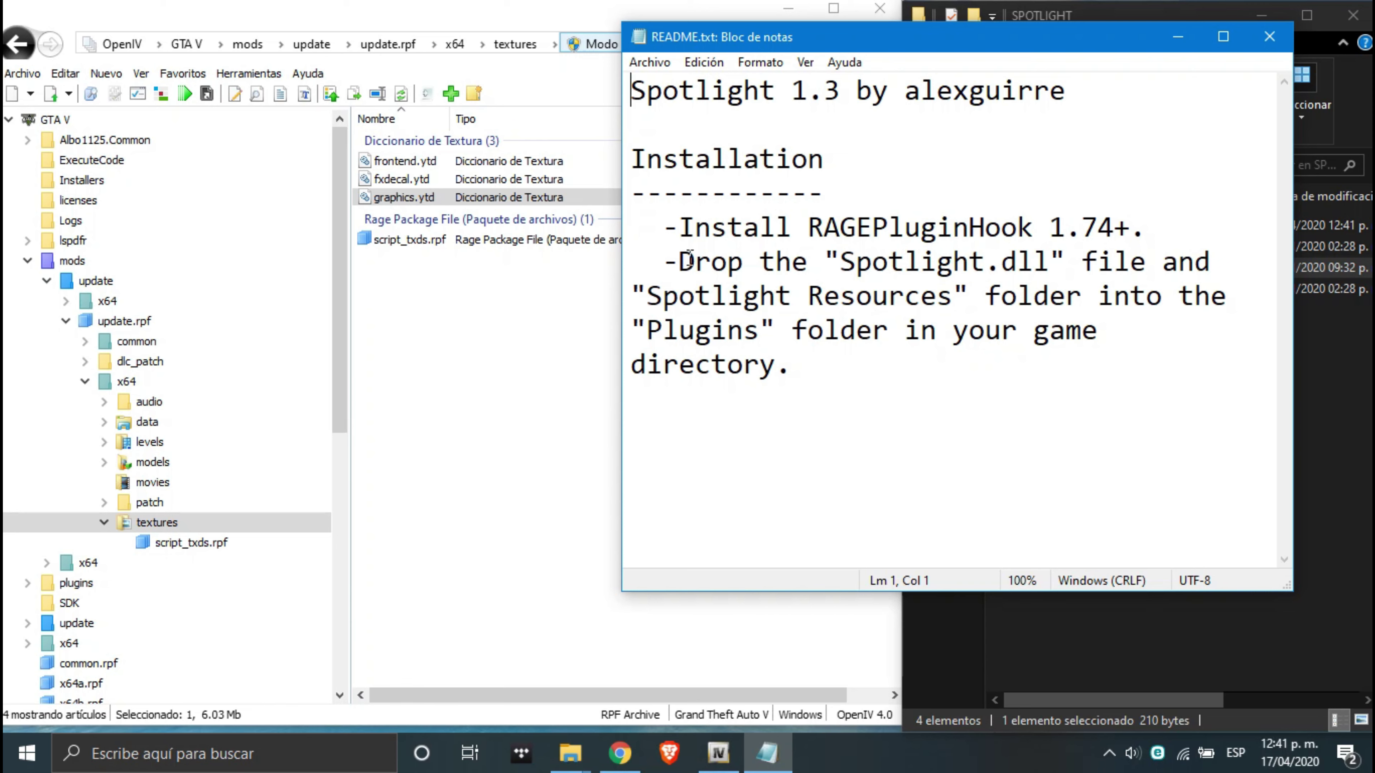
{"action": "left_click_drag", "start_coordinate": [822, 261], "coordinate": [1045, 260]}
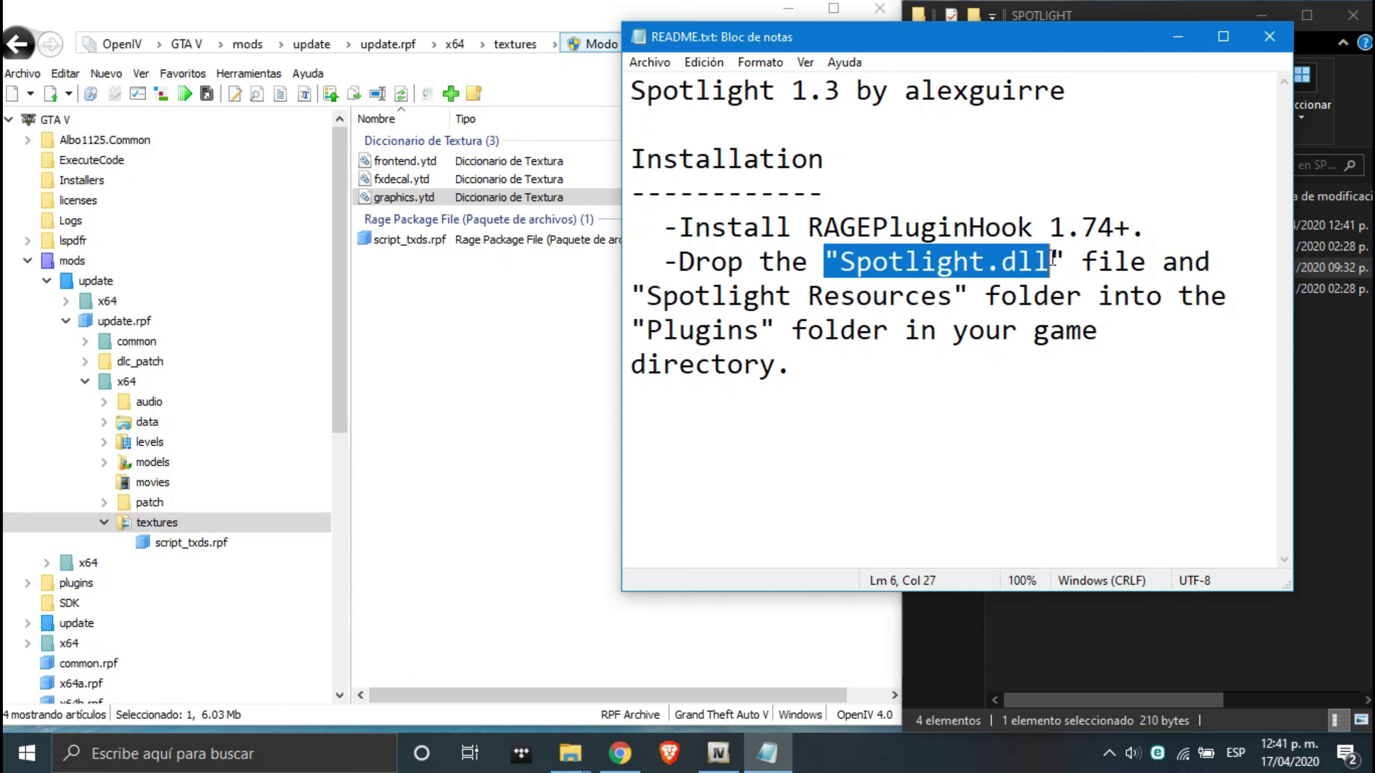
{"action": "left_click_drag", "start_coordinate": [653, 295], "coordinate": [1065, 298]}
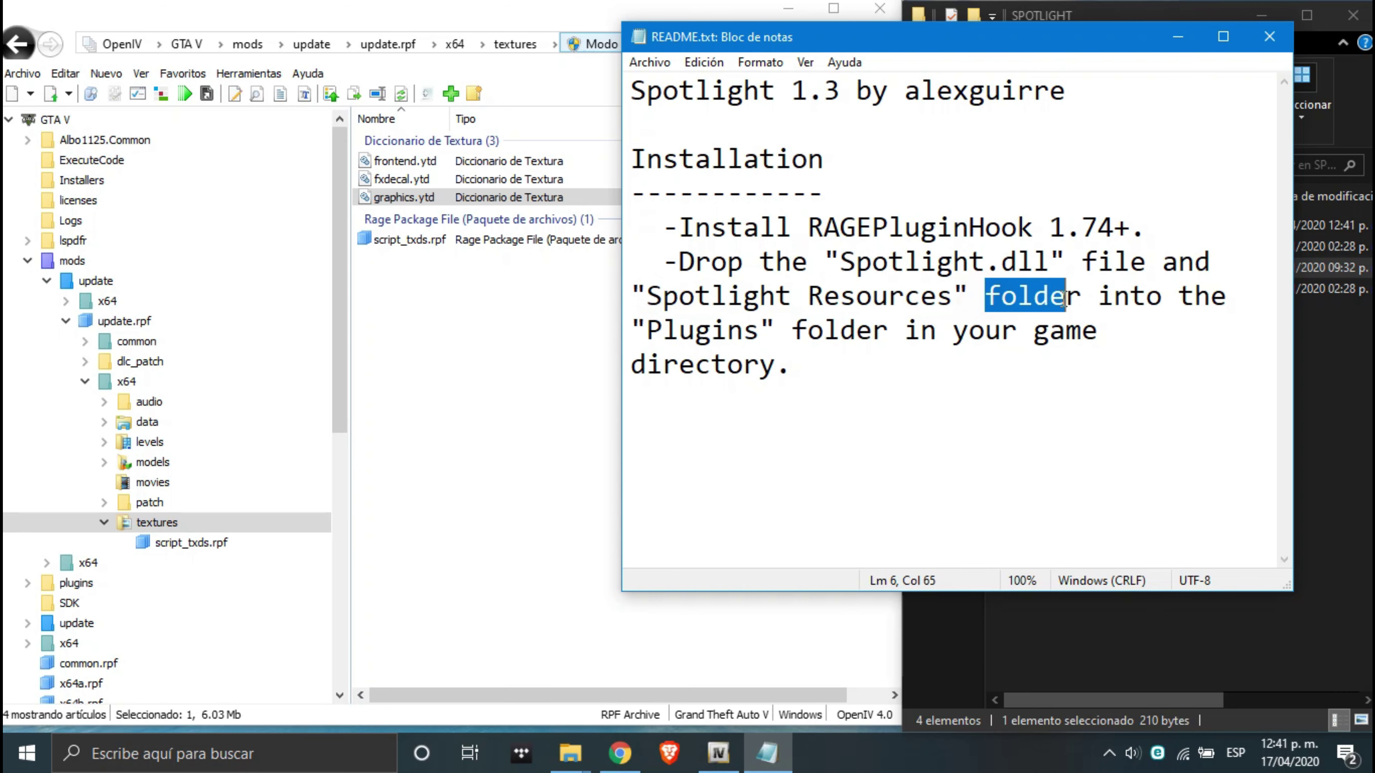
{"action": "left_click", "coordinate": [1347, 336]}
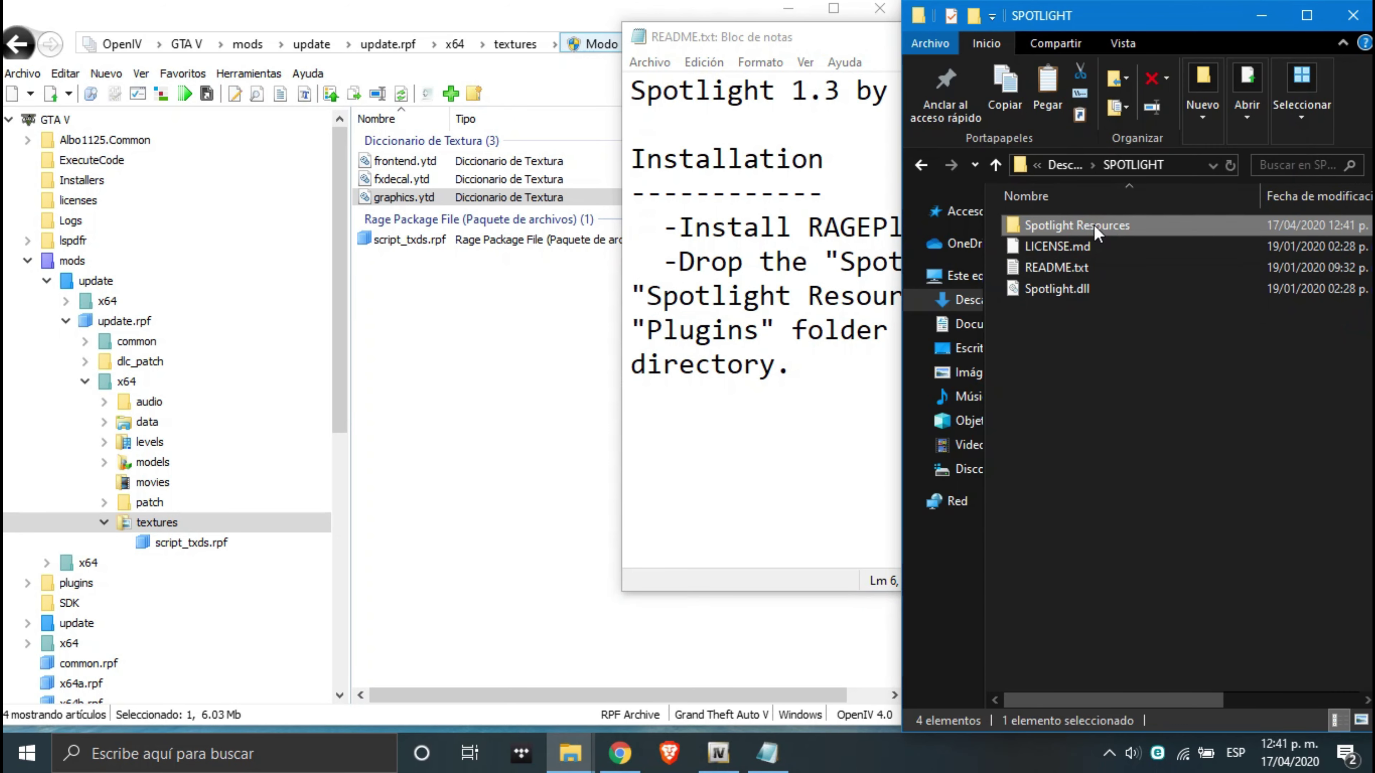
{"action": "left_click", "coordinate": [1030, 293]}
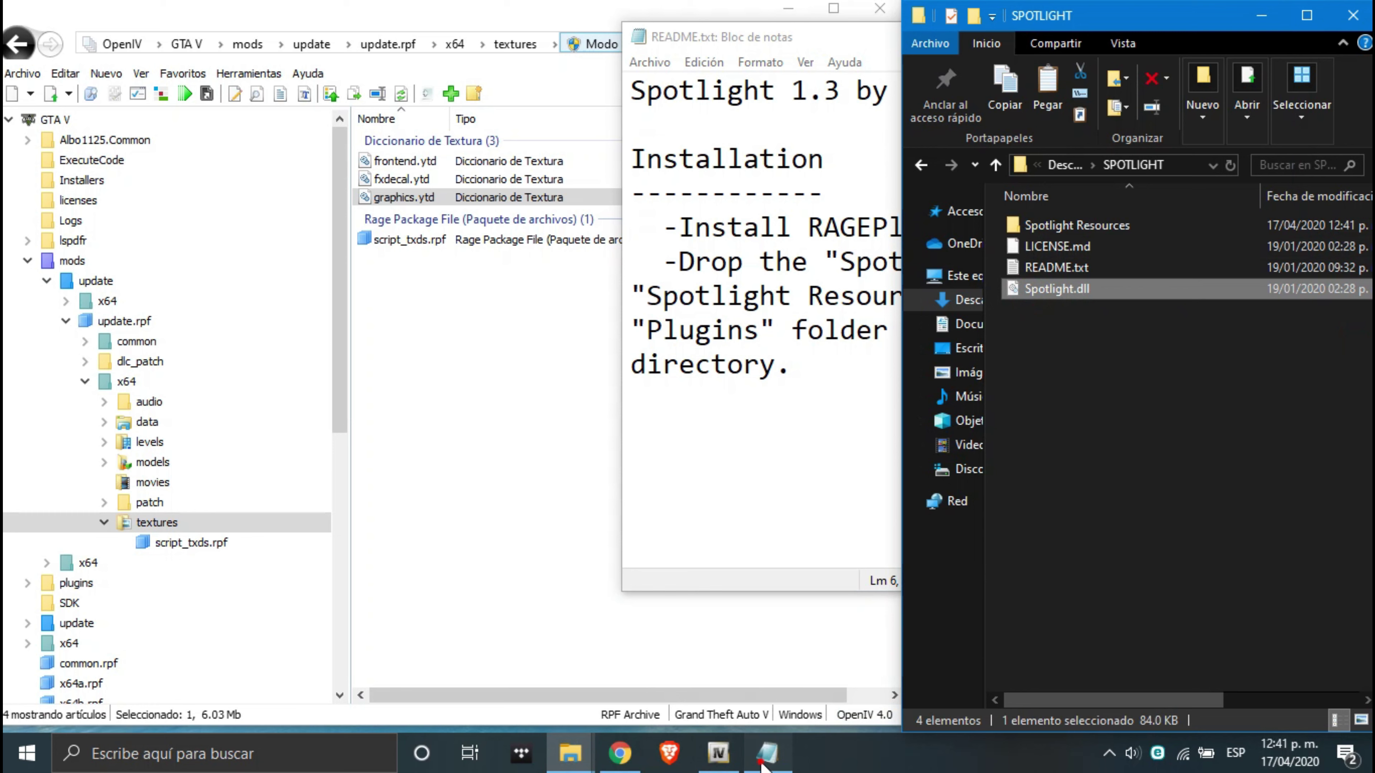
{"action": "left_click", "coordinate": [768, 753]}
{"action": "left_click", "coordinate": [989, 340]}
{"action": "left_click_drag", "start_coordinate": [671, 328], "coordinate": [749, 323]}
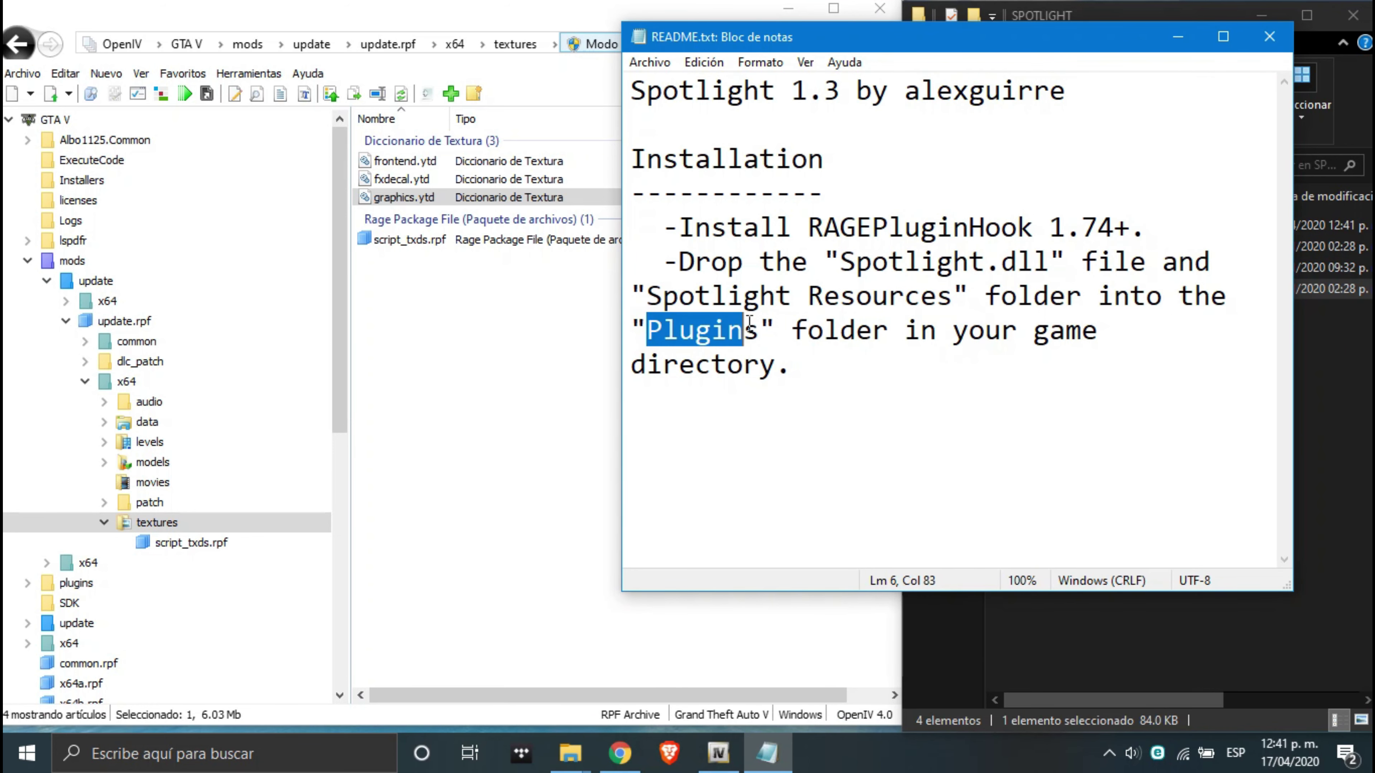
Step: Switch to the Grand Theft Auto V game directory in File Explorer and open its plugins folder
{"action": "left_click", "coordinate": [396, 379]}
{"action": "left_click", "coordinate": [497, 662]}
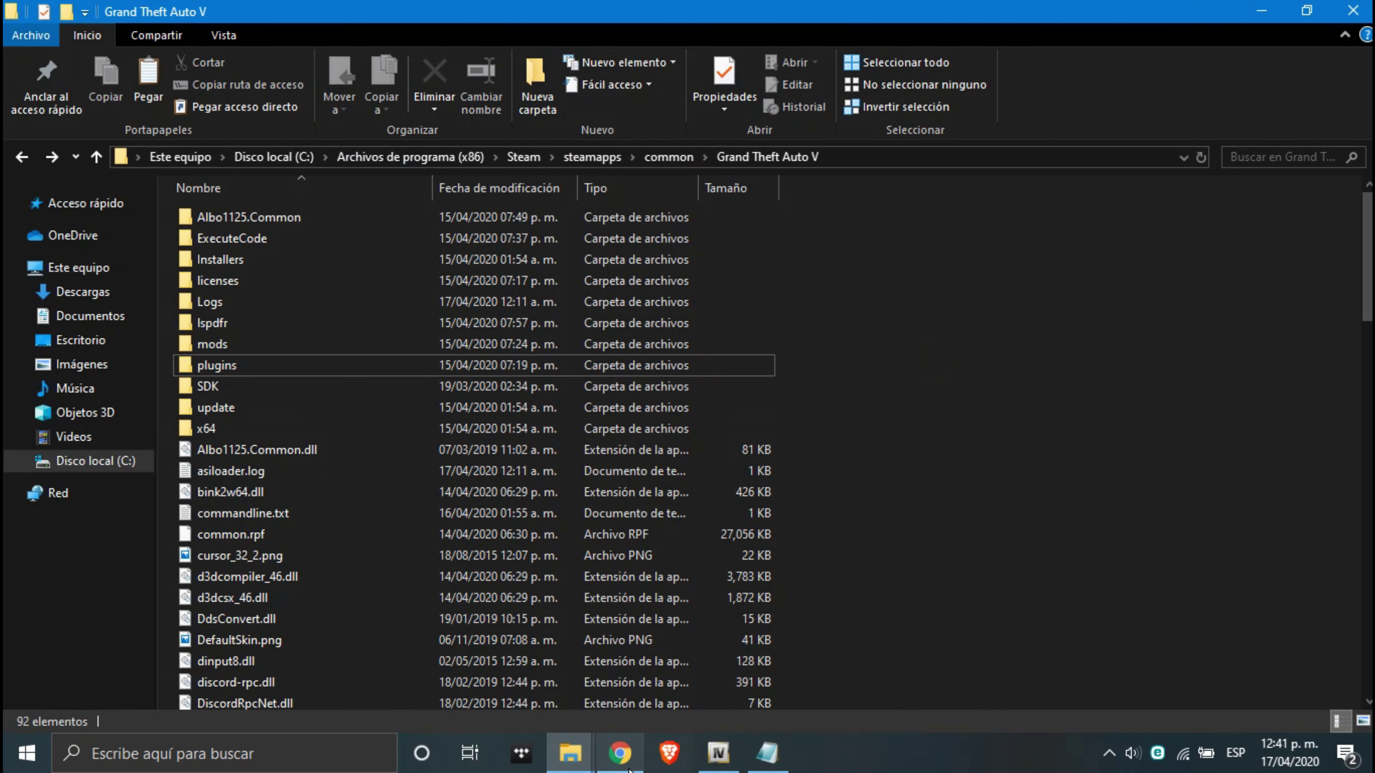
{"action": "left_click", "coordinate": [569, 752]}
{"action": "left_click", "coordinate": [660, 680]}
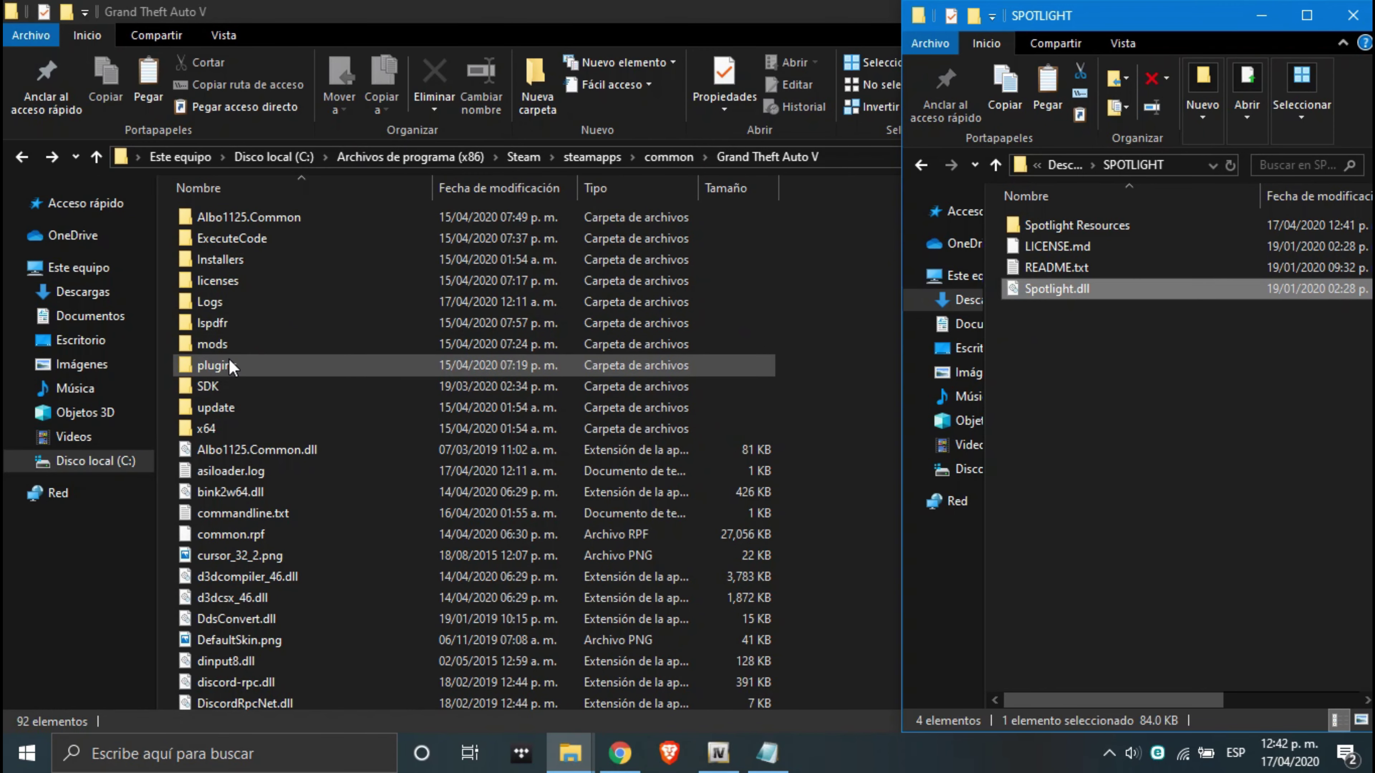
{"action": "left_click", "coordinate": [255, 364]}
{"action": "double_click", "coordinate": [272, 365]}
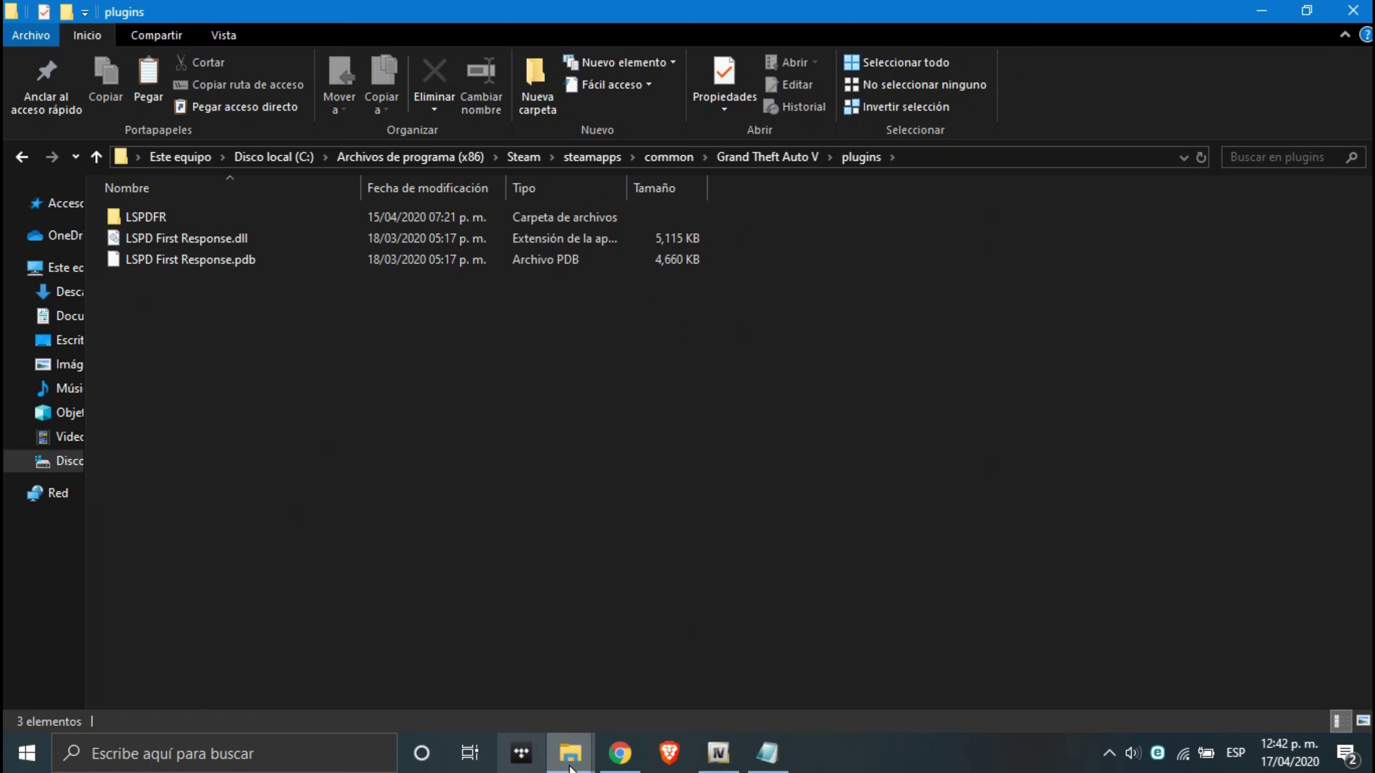
Step: Move the Spotlight Resources folder and Spotlight.dll from the SPOTLIGHT folder into the game's plugins folder, then close the plugins window
{"action": "mouse_move", "coordinate": [569, 753]}
{"action": "left_click", "coordinate": [687, 644]}
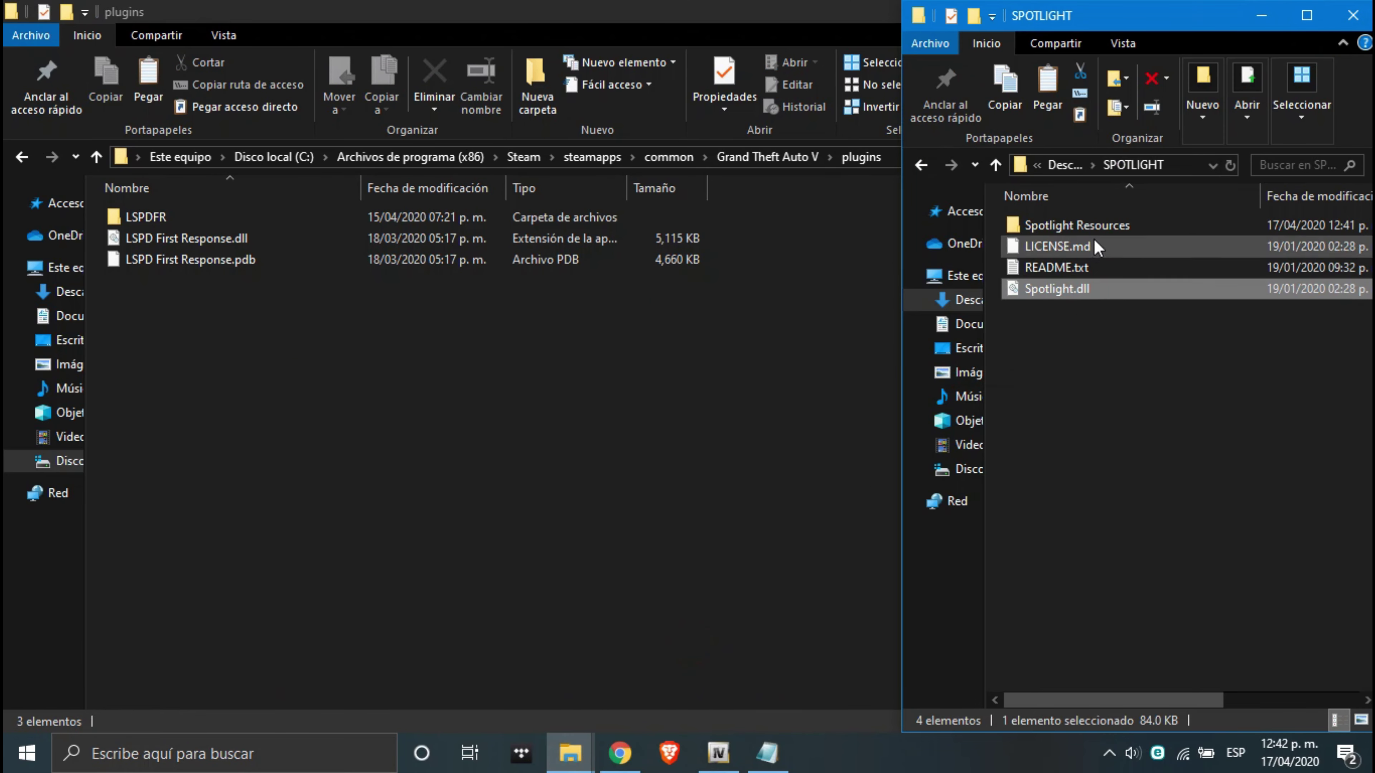
{"action": "left_click", "coordinate": [1112, 223]}
{"action": "left_click_drag", "start_coordinate": [1112, 222], "coordinate": [435, 330]}
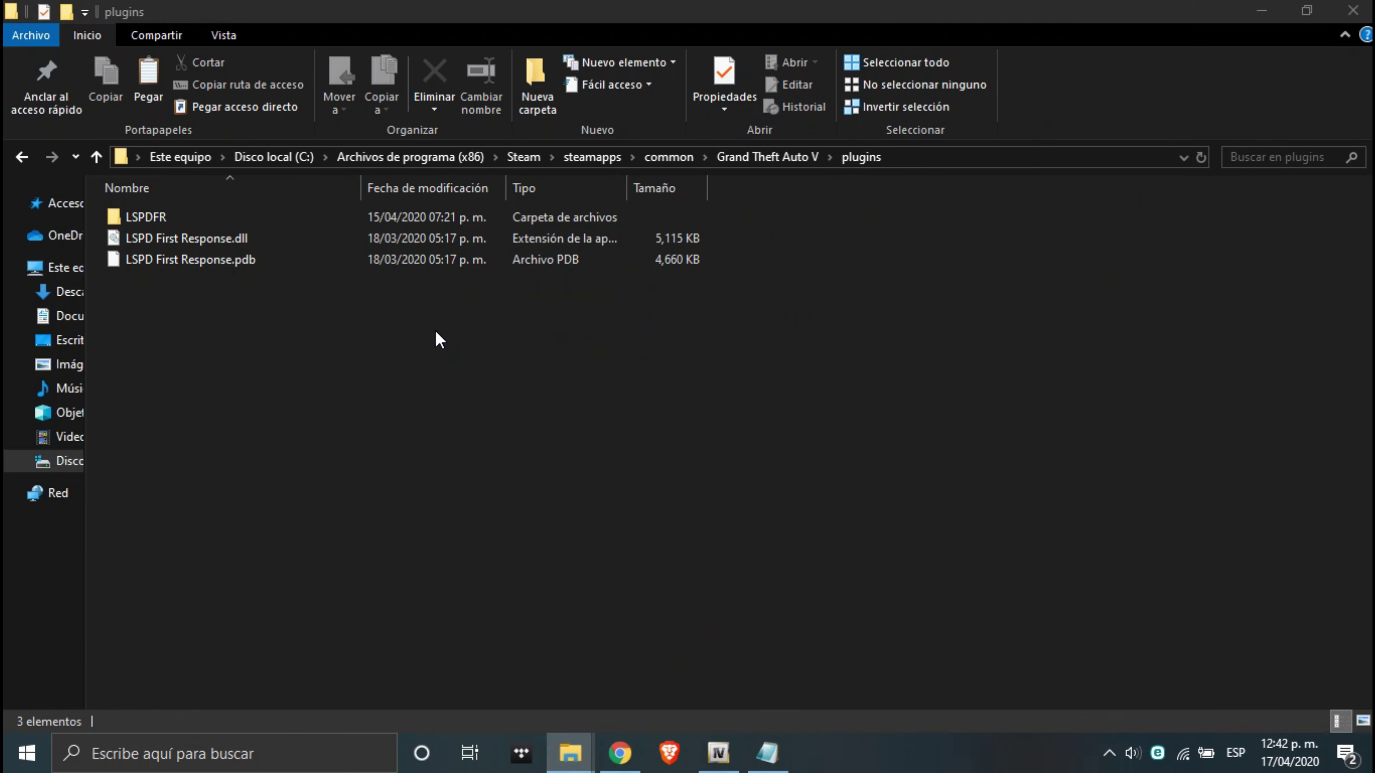
{"action": "mouse_move", "coordinate": [569, 751]}
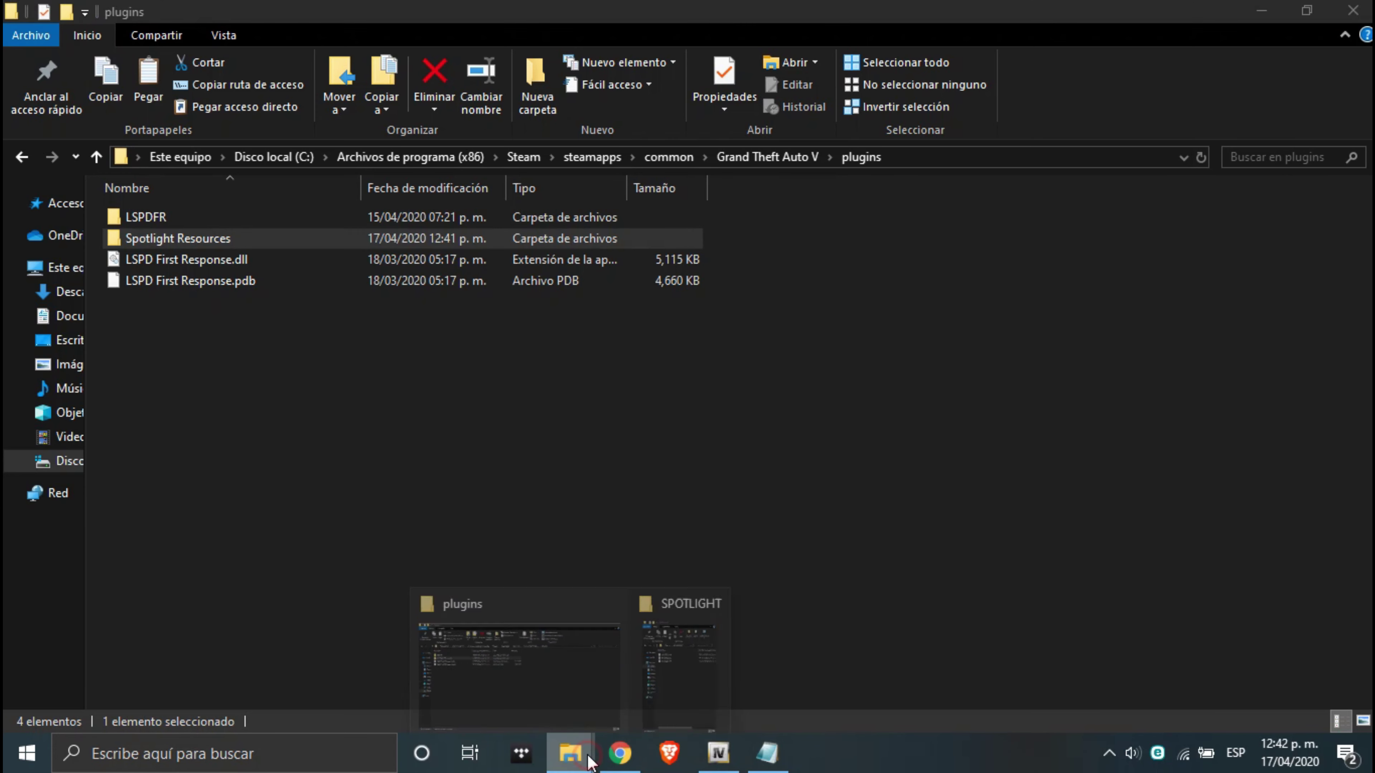
{"action": "left_click", "coordinate": [684, 687]}
{"action": "left_click", "coordinate": [1058, 267]}
{"action": "left_click_drag", "start_coordinate": [1096, 262], "coordinate": [439, 409]}
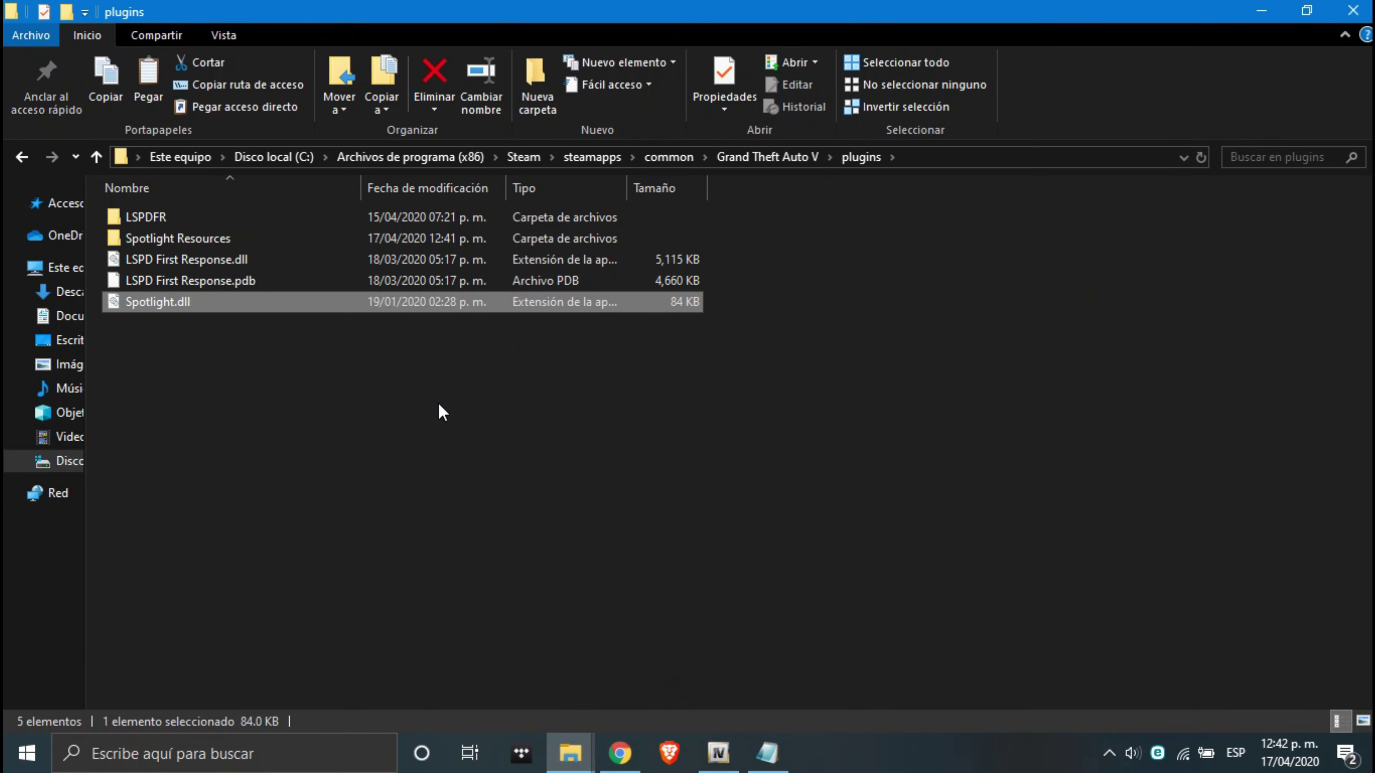
{"action": "left_click", "coordinate": [441, 412]}
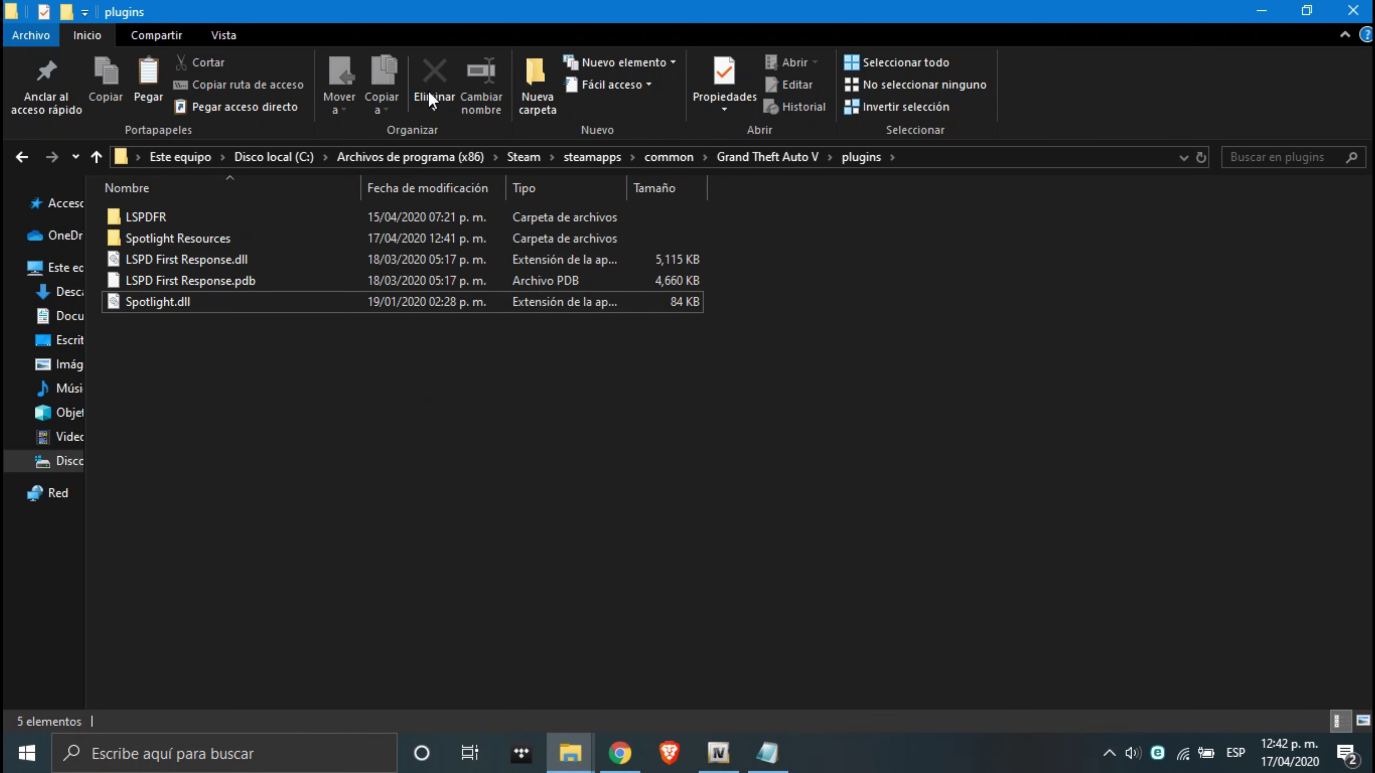
{"action": "left_click", "coordinate": [1356, 9]}
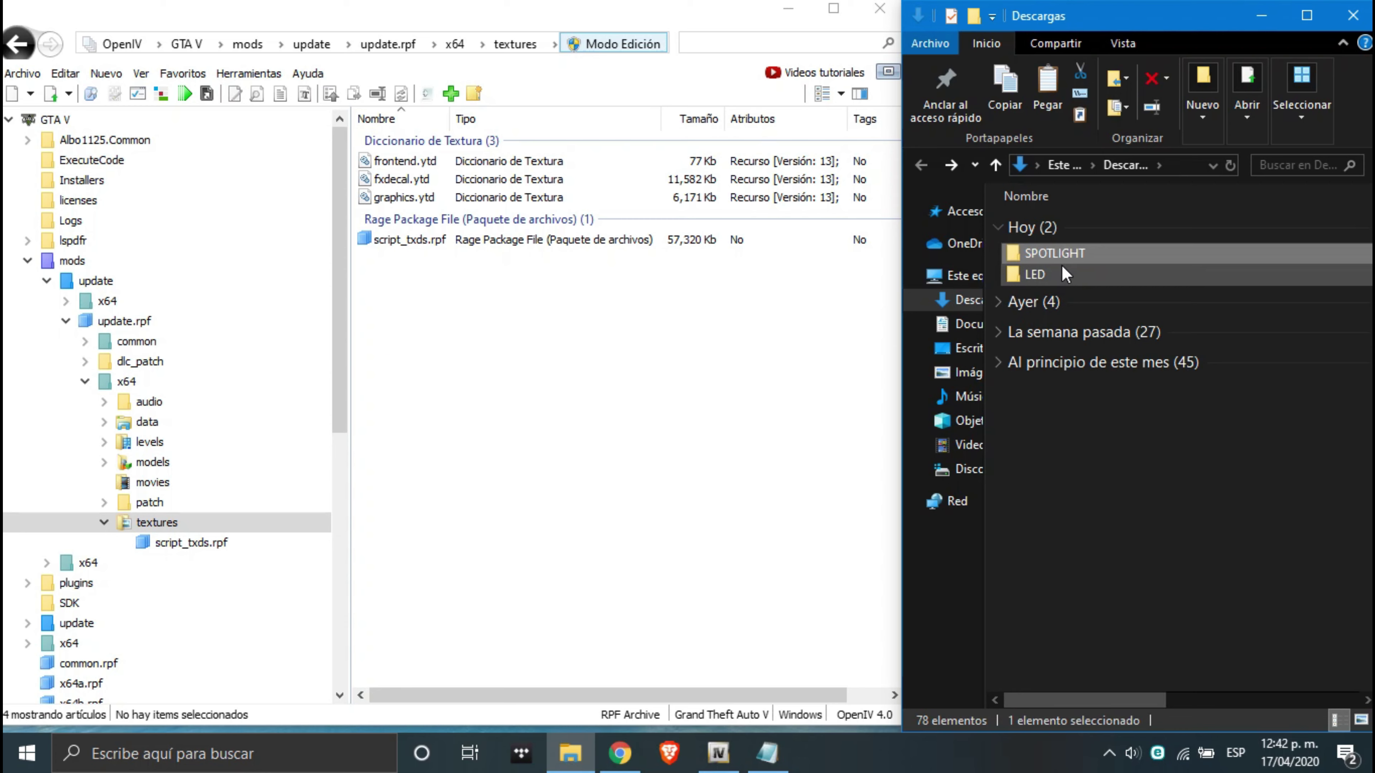
Step: Close the open README.txt and delete the leftover SPOTLIGHT folder from Descargas
{"action": "right_click", "coordinate": [1052, 253]}
{"action": "left_click", "coordinate": [1108, 665]}
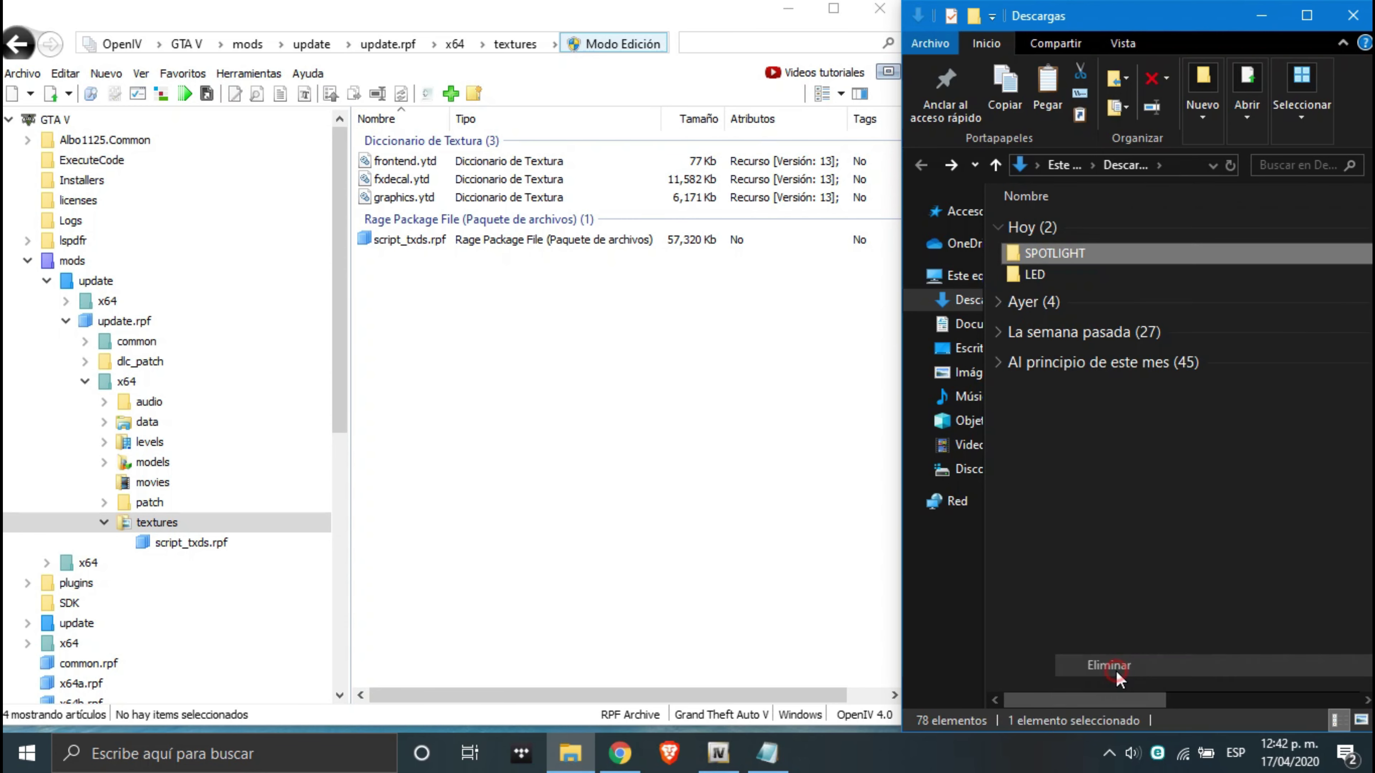
{"action": "left_click", "coordinate": [559, 287]}
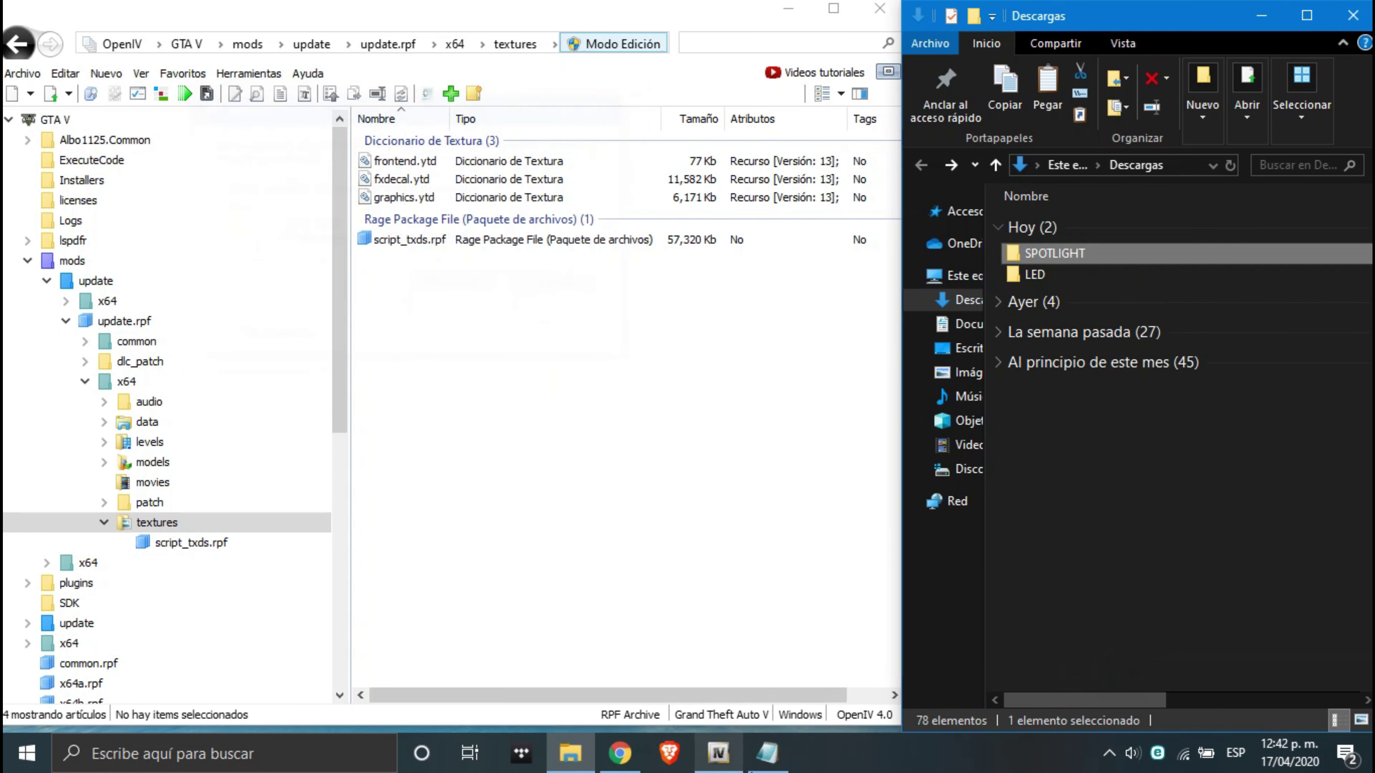
{"action": "left_click", "coordinate": [767, 752]}
{"action": "left_click", "coordinate": [1269, 44]}
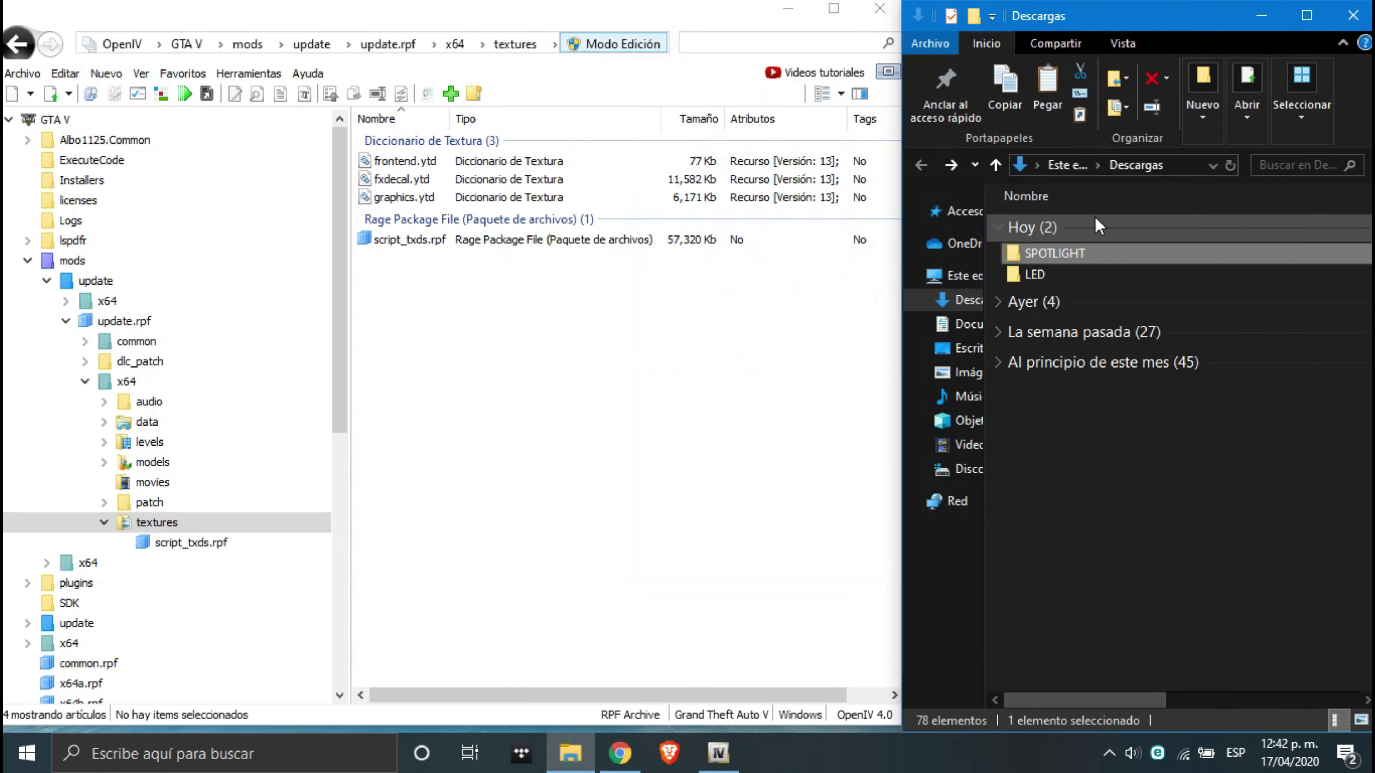
{"action": "right_click", "coordinate": [1045, 253]}
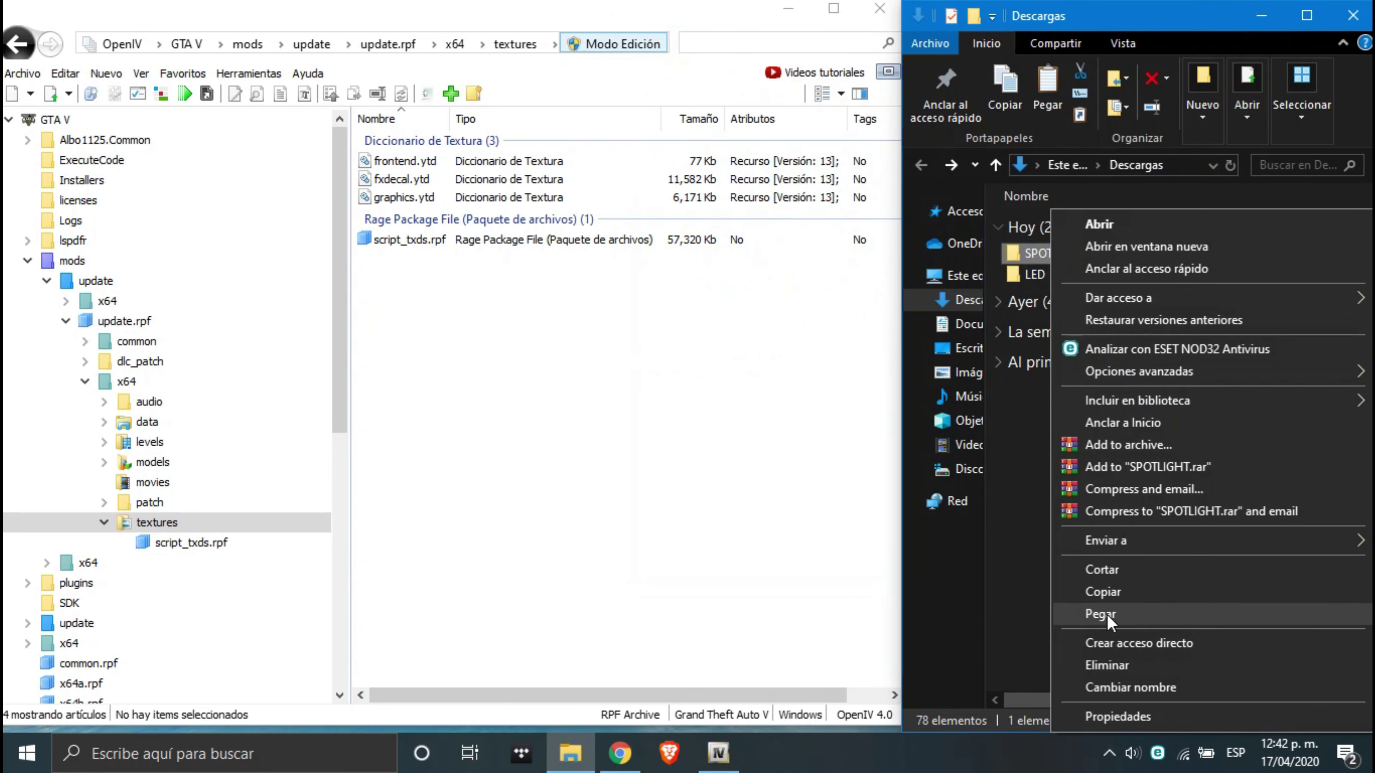
{"action": "left_click", "coordinate": [1110, 664]}
Step: Open Read Me.txt in the LED download's Spotlight Script folder and read where the two LED or HALOGEN files must go
{"action": "double_click", "coordinate": [1057, 255]}
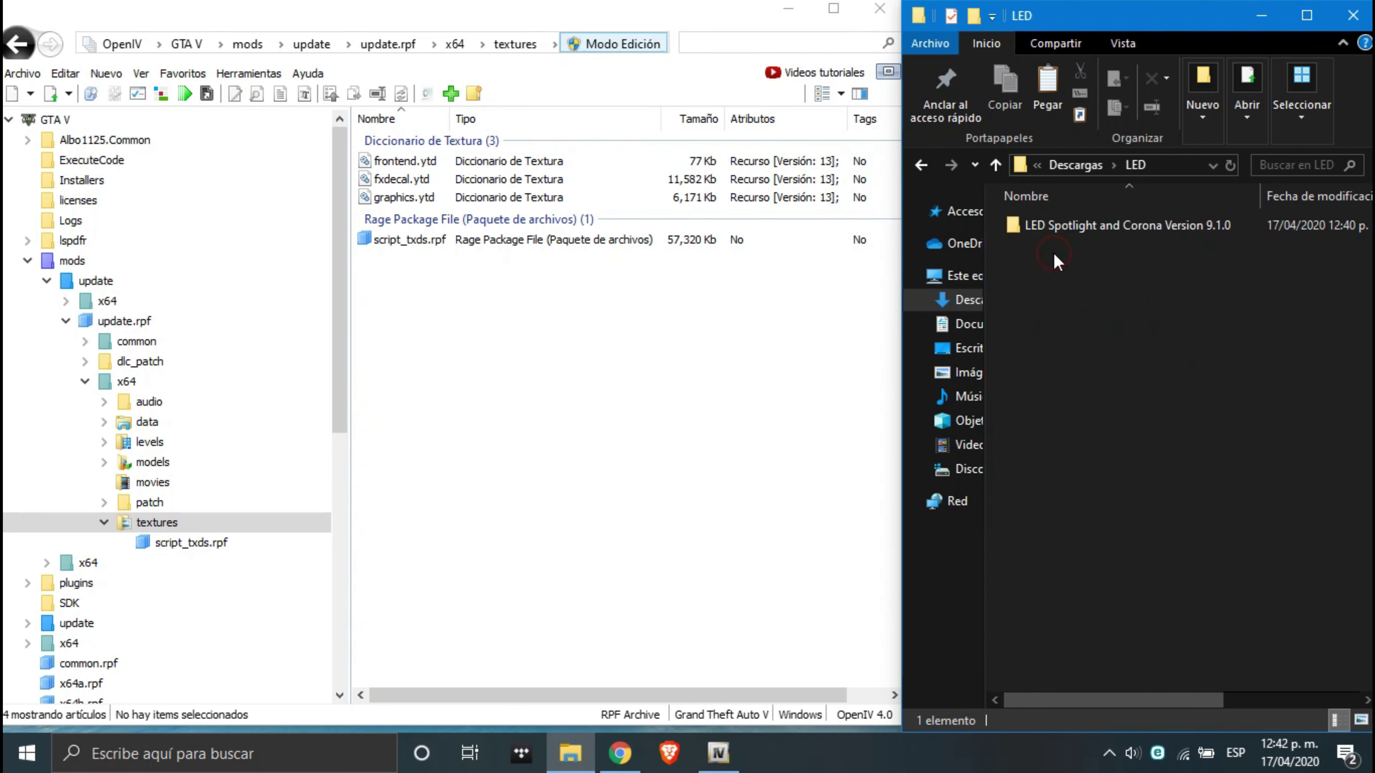
{"action": "double_click", "coordinate": [1061, 226]}
{"action": "double_click", "coordinate": [1129, 224]}
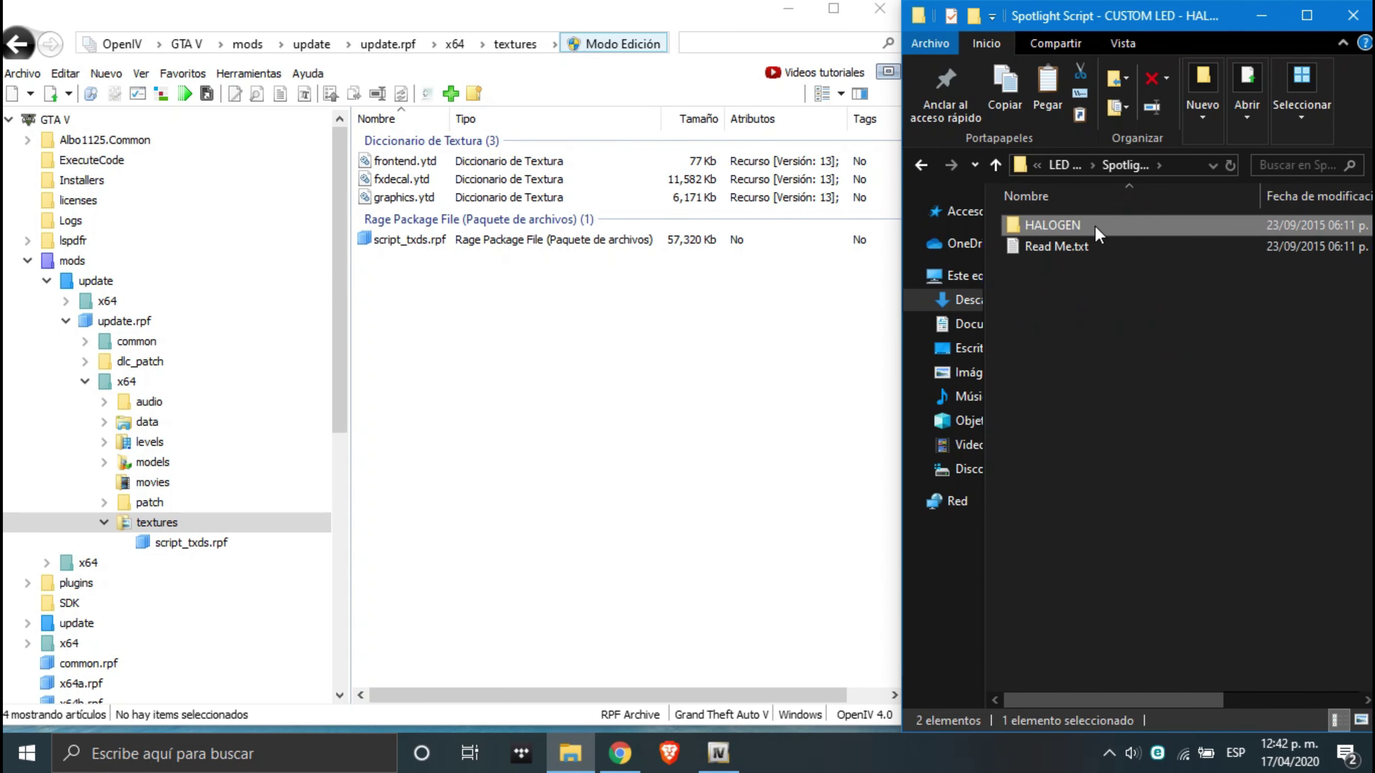
{"action": "double_click", "coordinate": [1057, 249]}
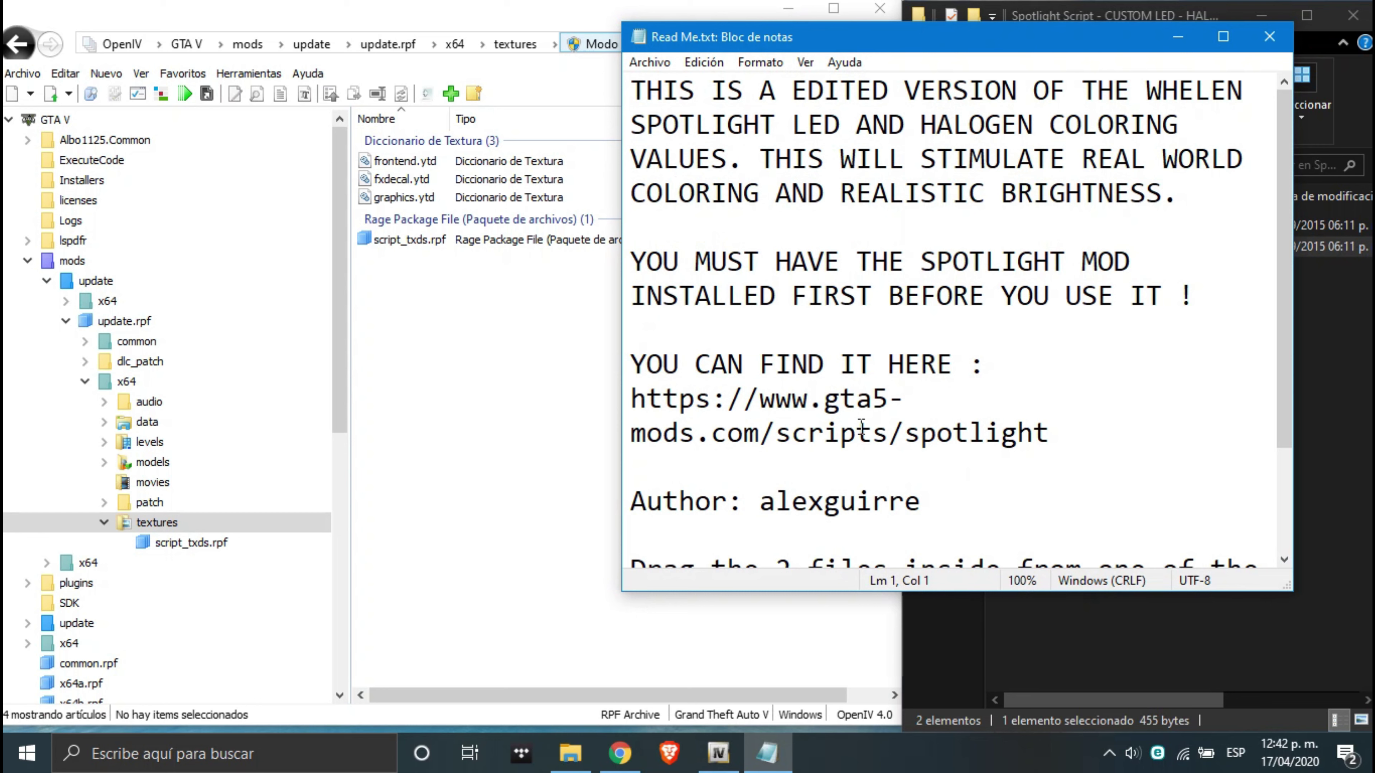
{"action": "scroll", "coordinate": [860, 425], "scroll_direction": "down", "scroll_amount": 2}
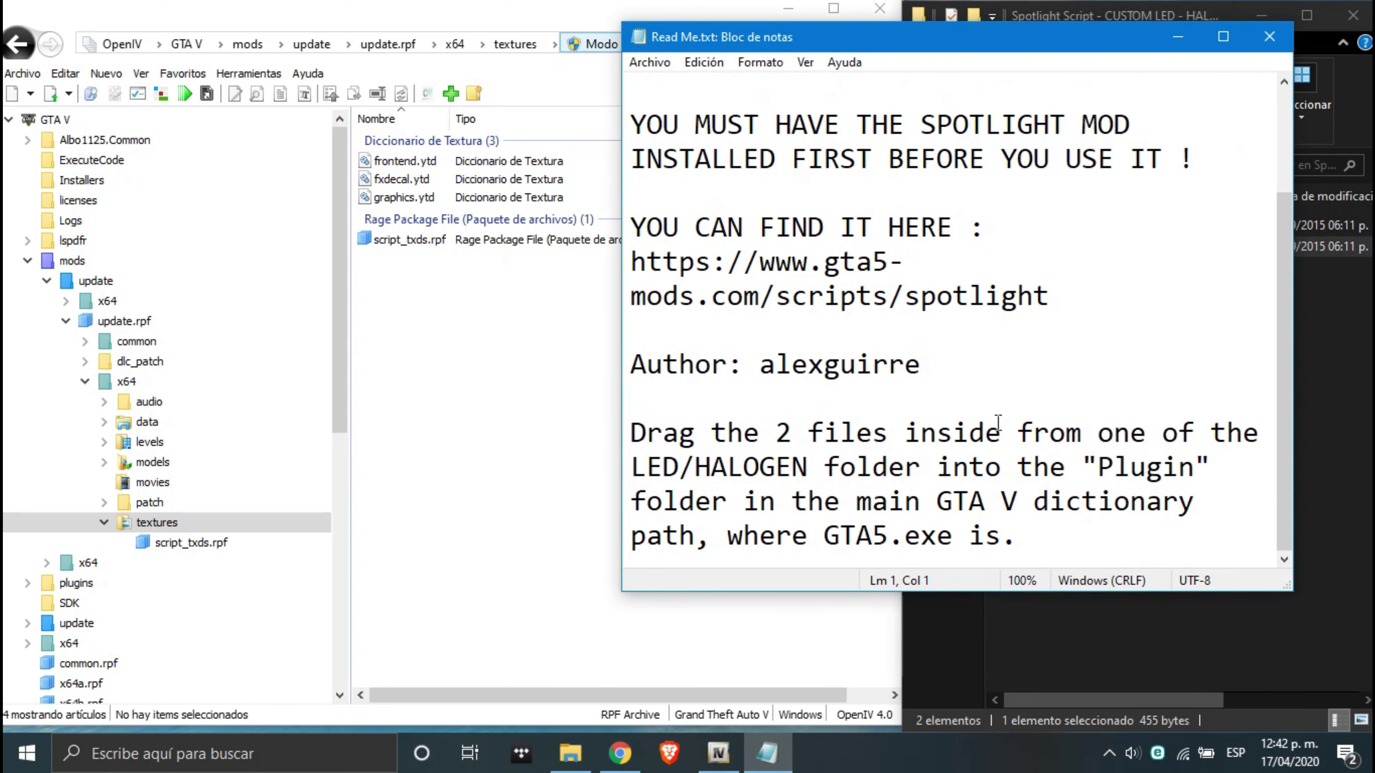
{"action": "left_click_drag", "start_coordinate": [775, 469], "coordinate": [873, 469]}
{"action": "left_click", "coordinate": [741, 471]}
{"action": "left_click_drag", "start_coordinate": [697, 469], "coordinate": [790, 470]}
{"action": "left_click", "coordinate": [971, 469]}
{"action": "left_click", "coordinate": [1099, 467]}
{"action": "left_click_drag", "start_coordinate": [1104, 467], "coordinate": [1179, 467]}
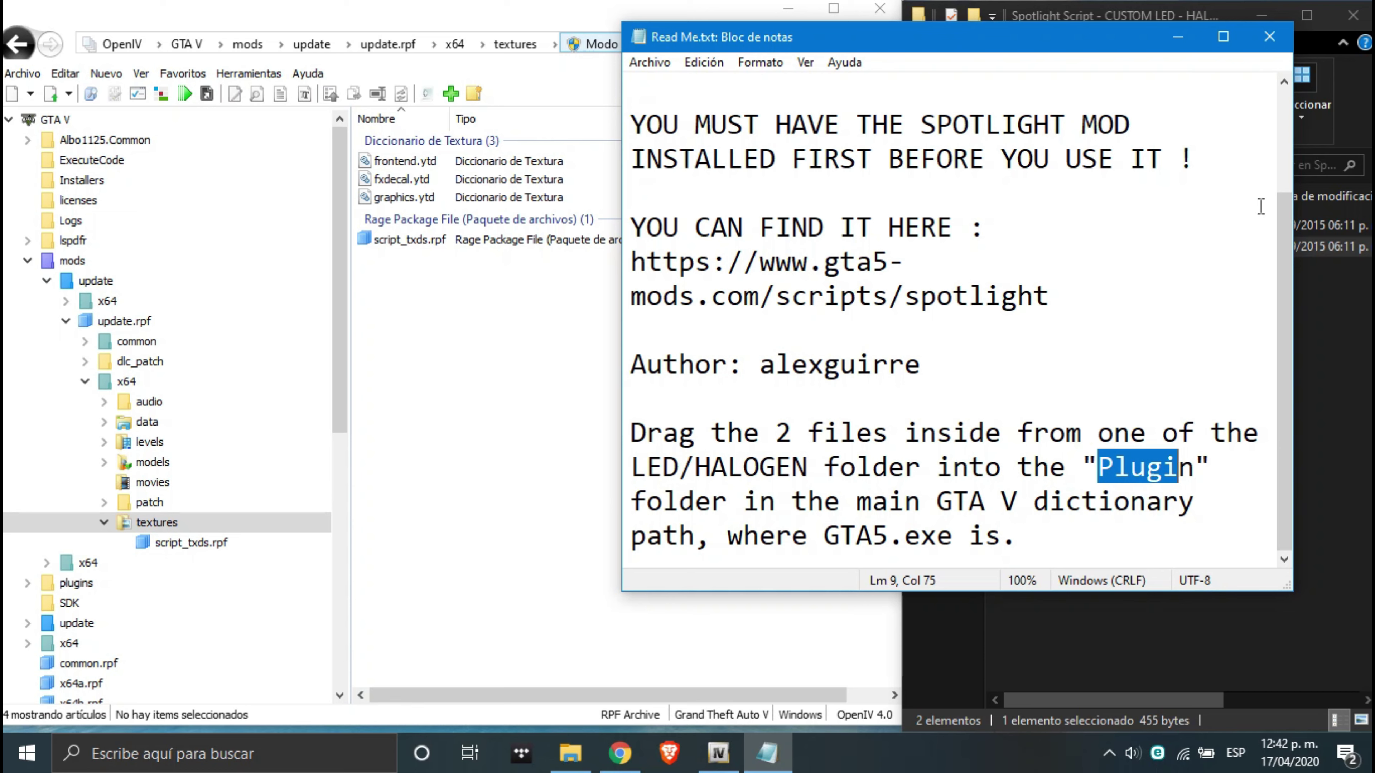
Step: Close Read Me.txt and select both Spotlight.dll and SpotlightConfig.ini inside the HALOGEN folder
{"action": "left_click_drag", "start_coordinate": [888, 501], "coordinate": [1102, 500]}
{"action": "left_click", "coordinate": [1081, 433]}
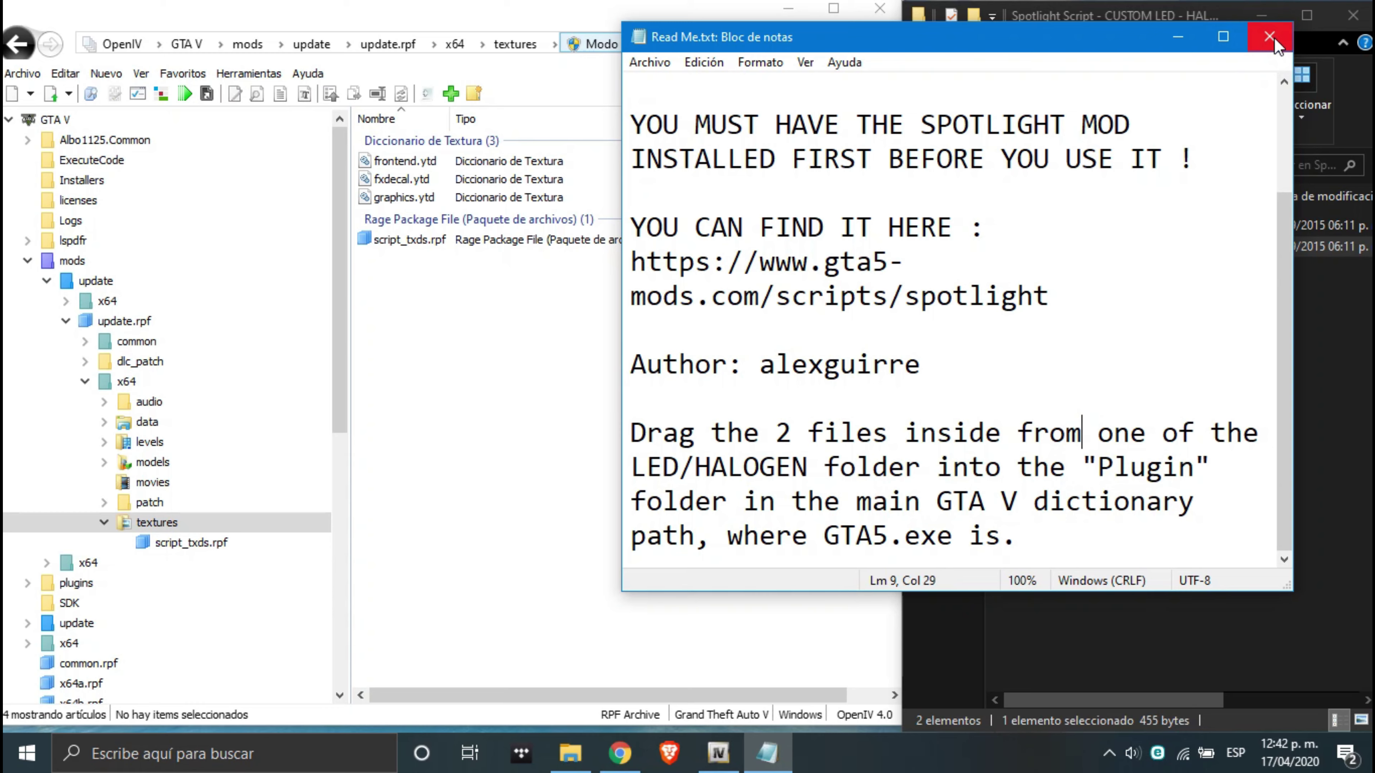
{"action": "left_click", "coordinate": [1269, 37]}
{"action": "double_click", "coordinate": [1052, 226]}
{"action": "left_click", "coordinate": [1065, 223]}
{"action": "left_click_drag", "start_coordinate": [1142, 339], "coordinate": [1074, 222]}
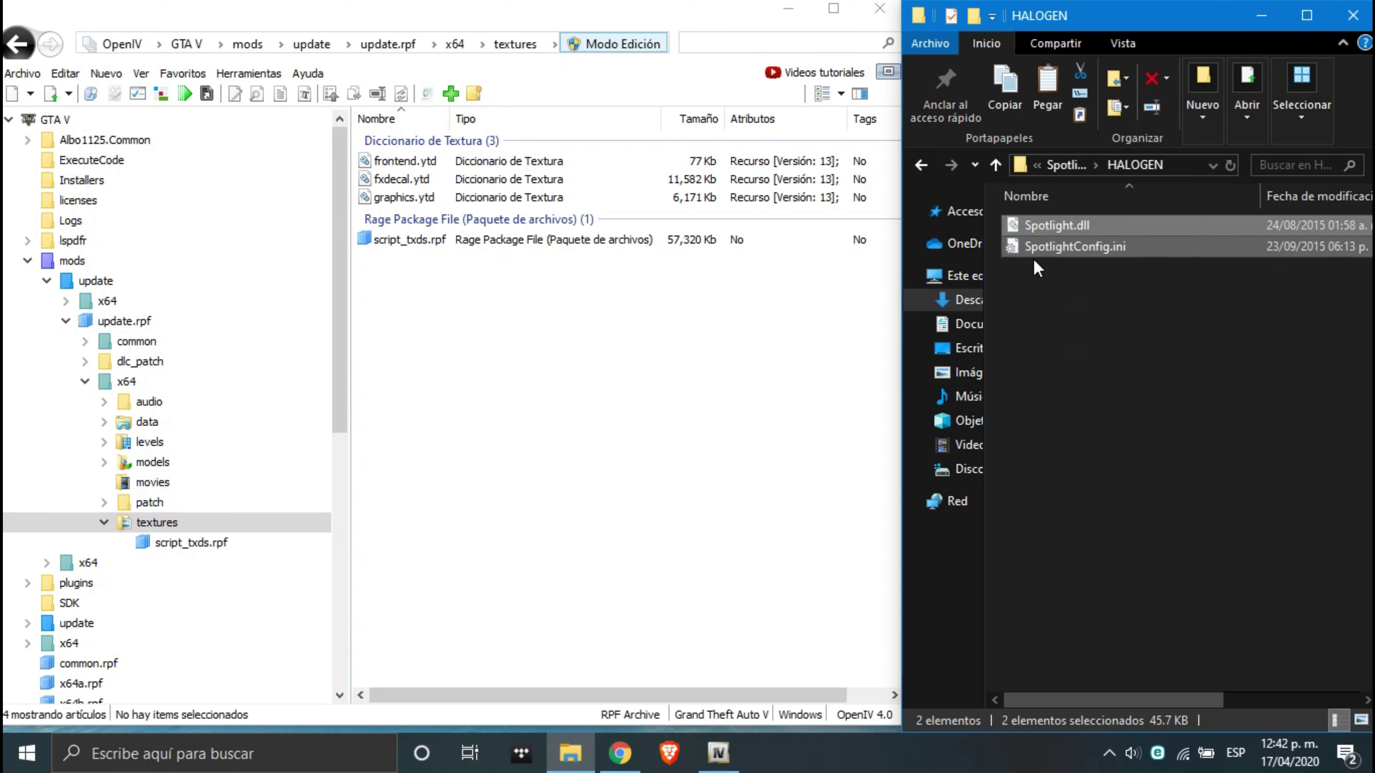
{"action": "right_click", "coordinate": [570, 753]}
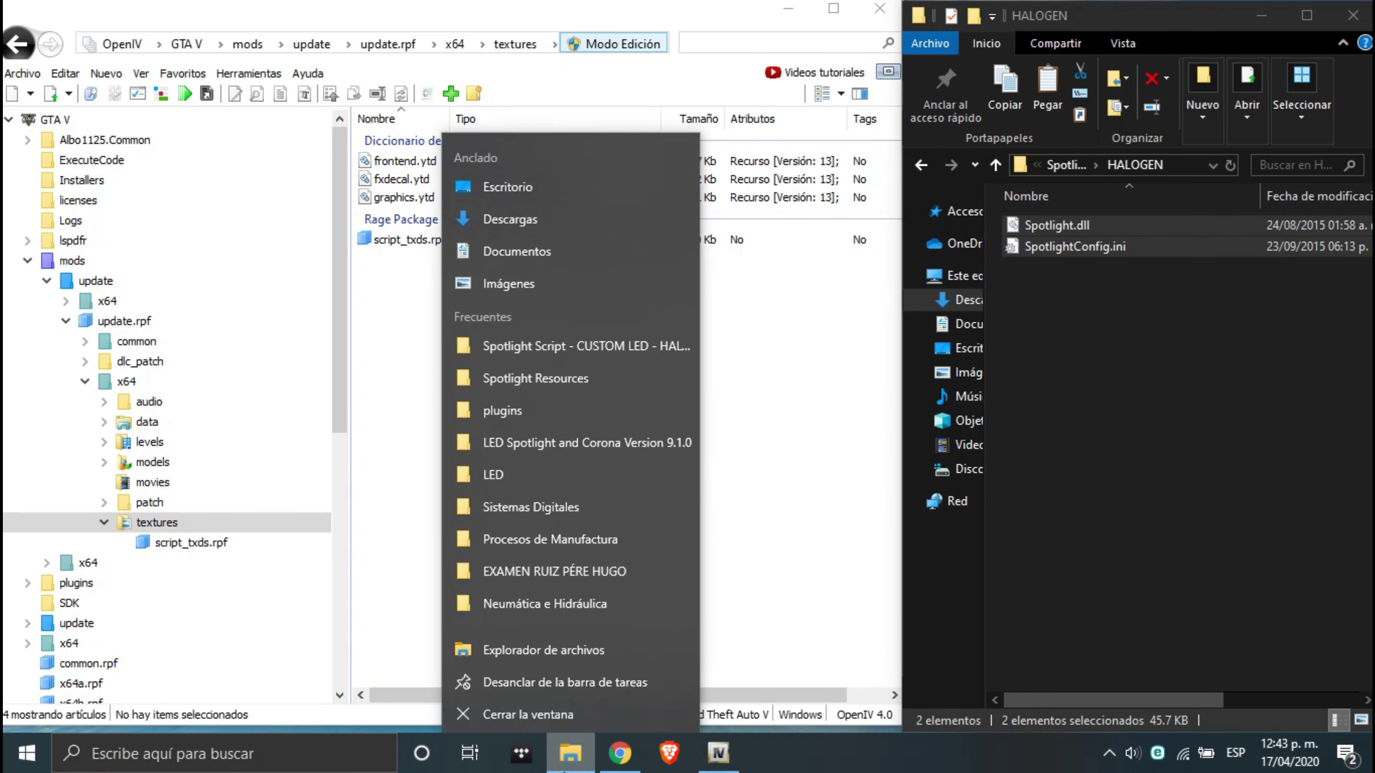
{"action": "left_click", "coordinate": [559, 347]}
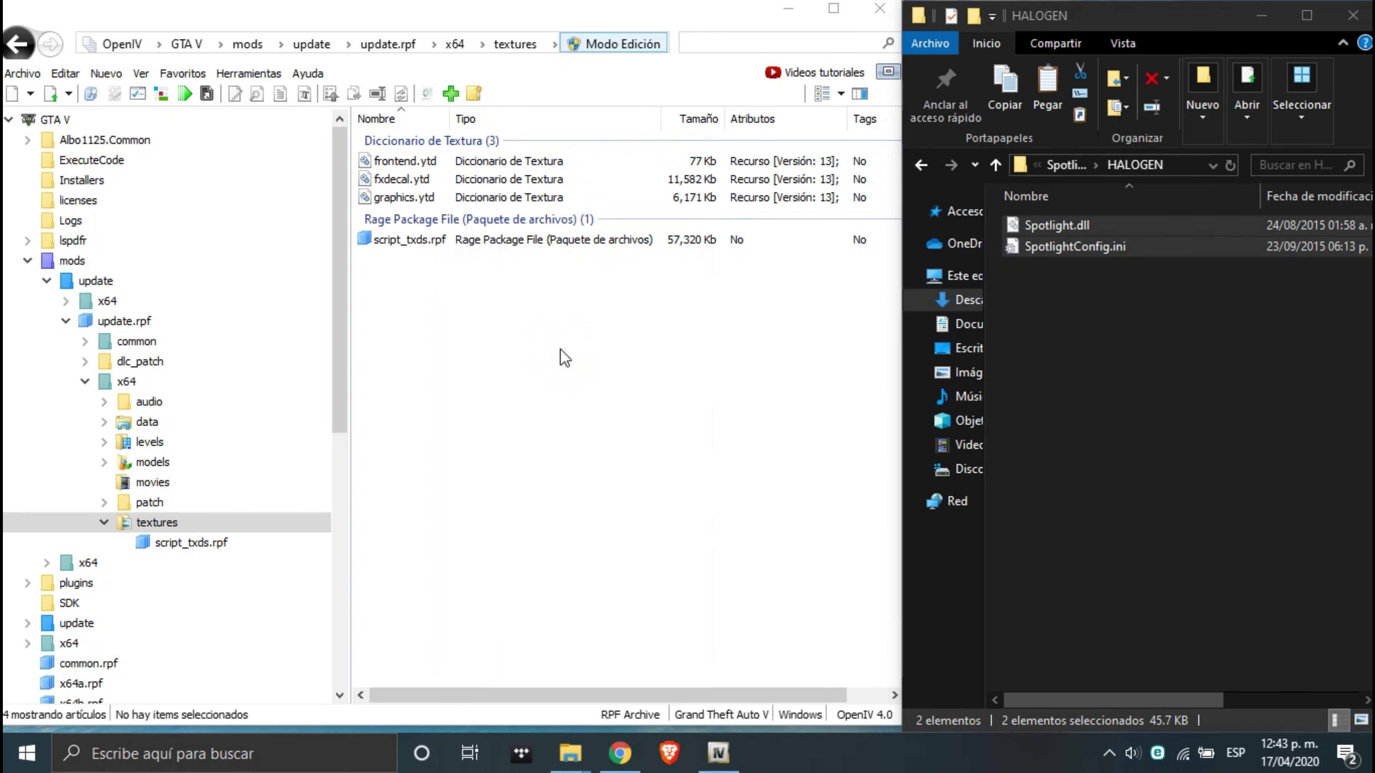
{"action": "left_click", "coordinate": [1352, 10]}
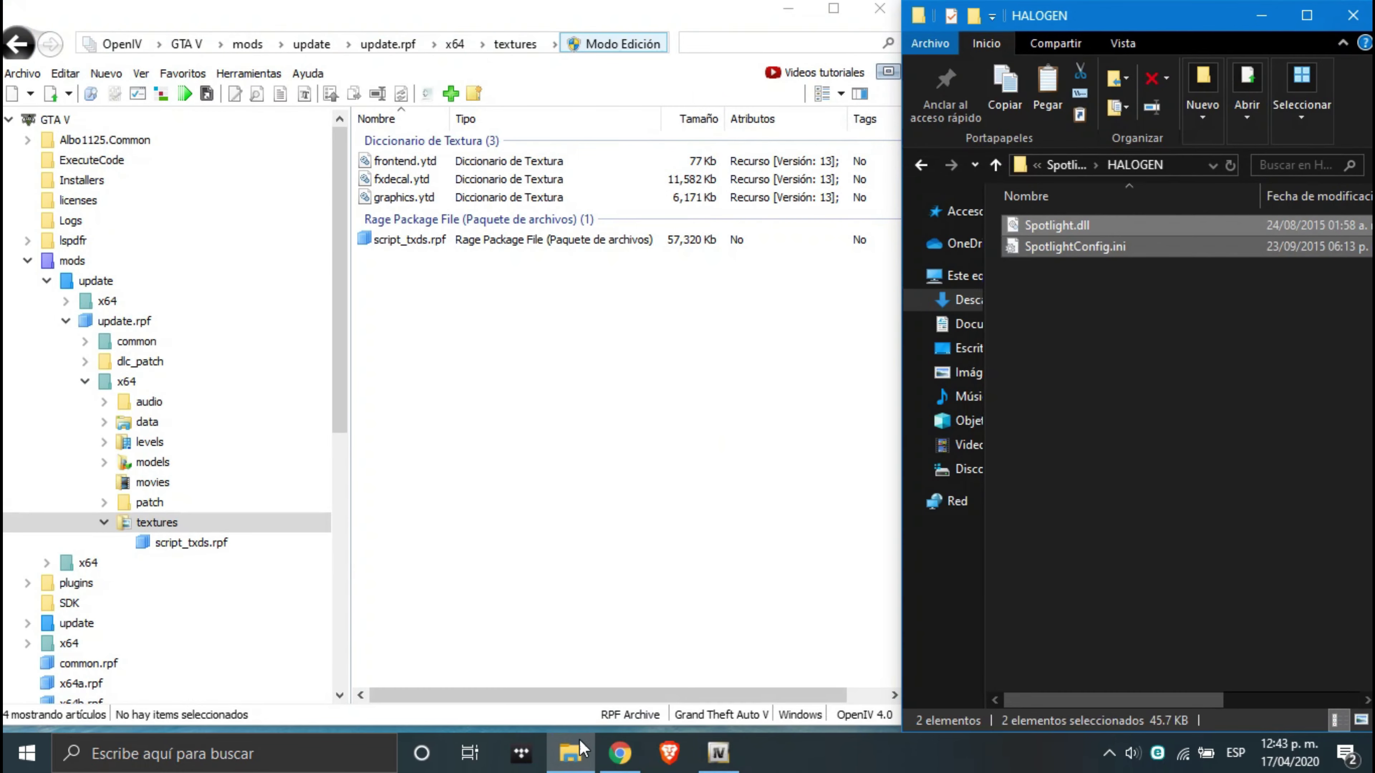
{"action": "left_click", "coordinate": [572, 761]}
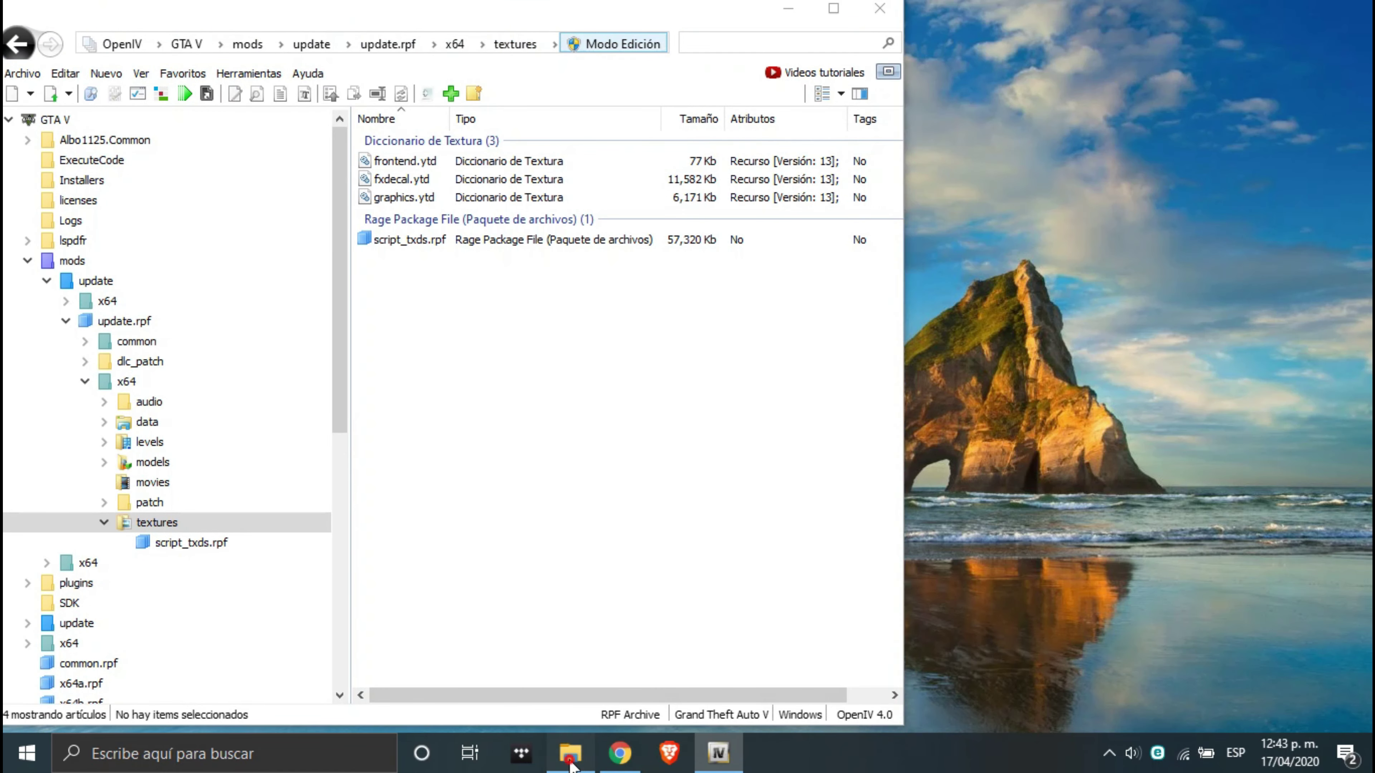
{"action": "left_click", "coordinate": [571, 763]}
Step: Open a new File Explorer window and go to the plugins folder in C:\Archivos de programa (x86)\Steam\steamapps\common\Grand Theft Auto V
{"action": "right_click", "coordinate": [570, 761]}
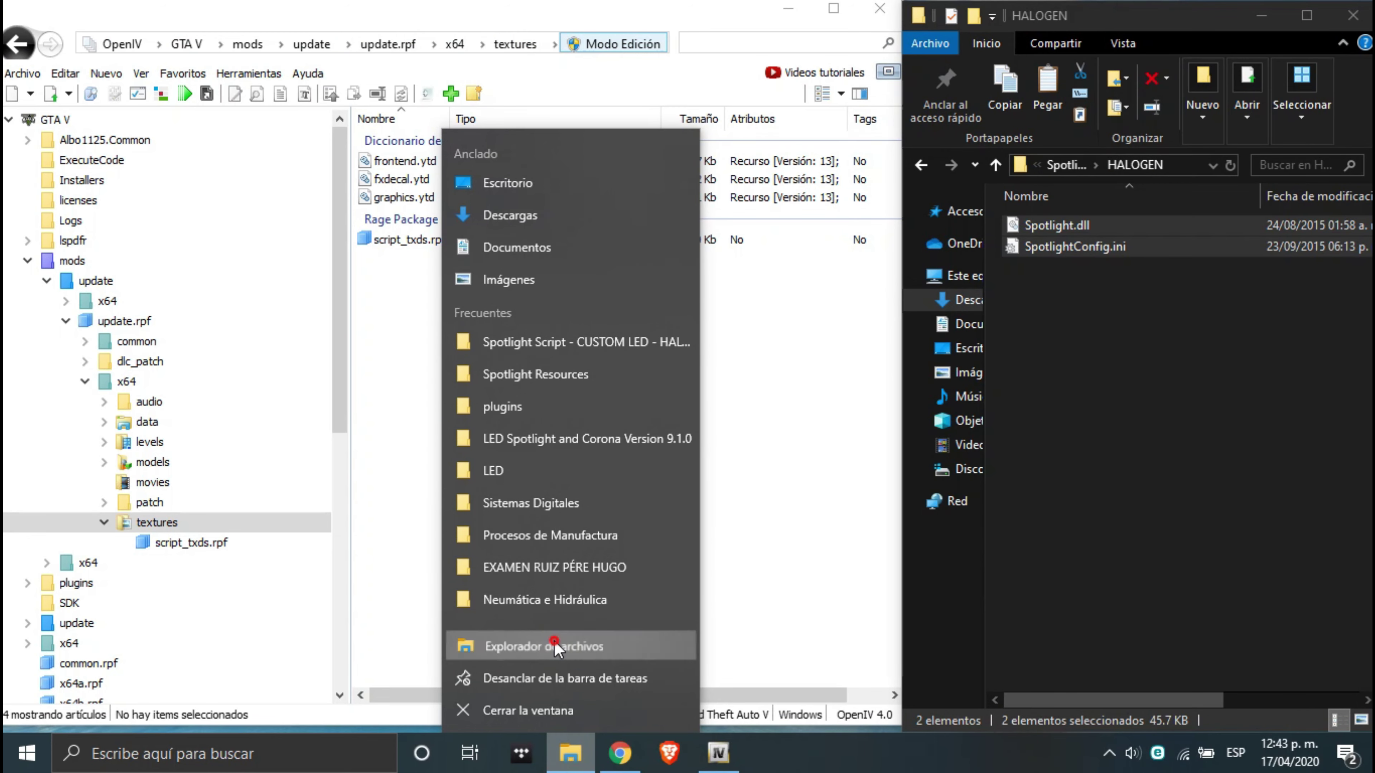
{"action": "left_click", "coordinate": [317, 298]}
{"action": "key", "text": "super+e"}
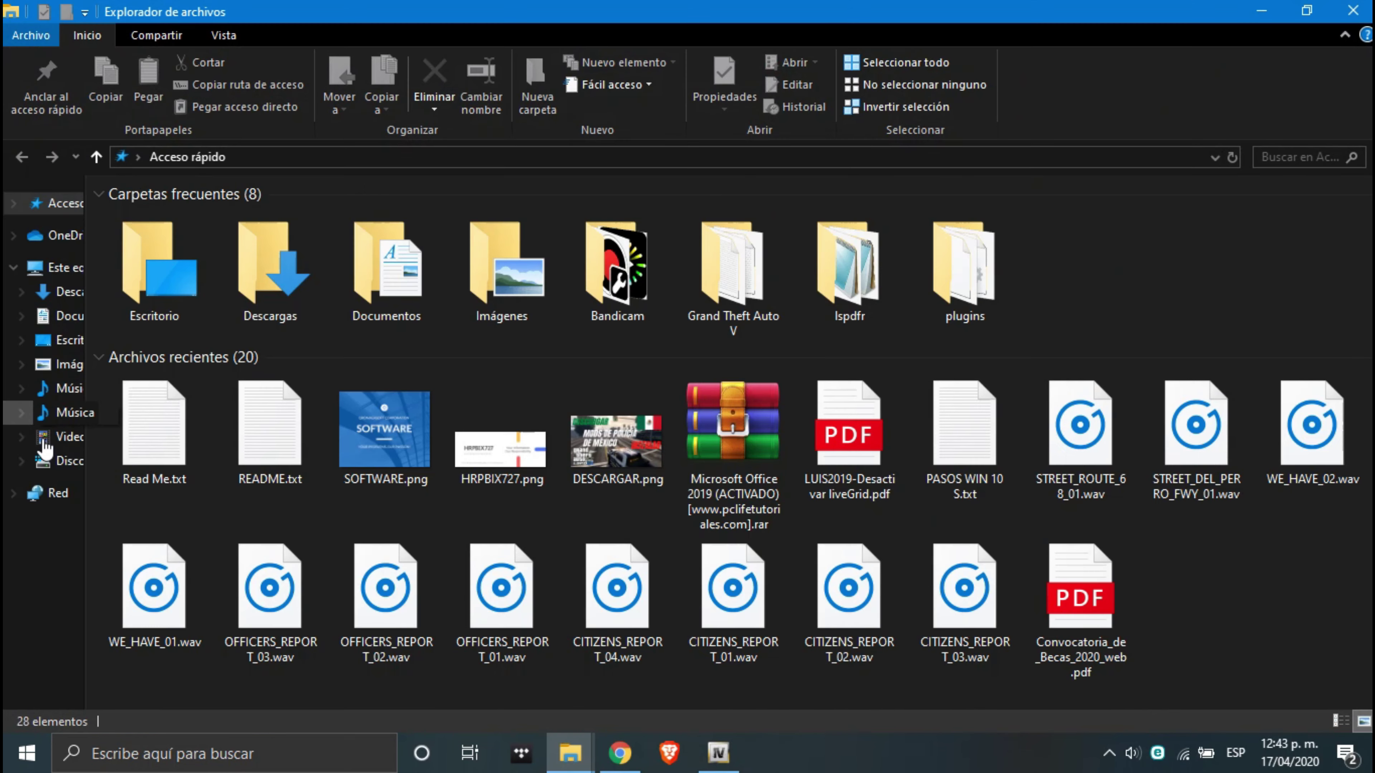
{"action": "left_click", "coordinate": [50, 463]}
{"action": "double_click", "coordinate": [250, 236]}
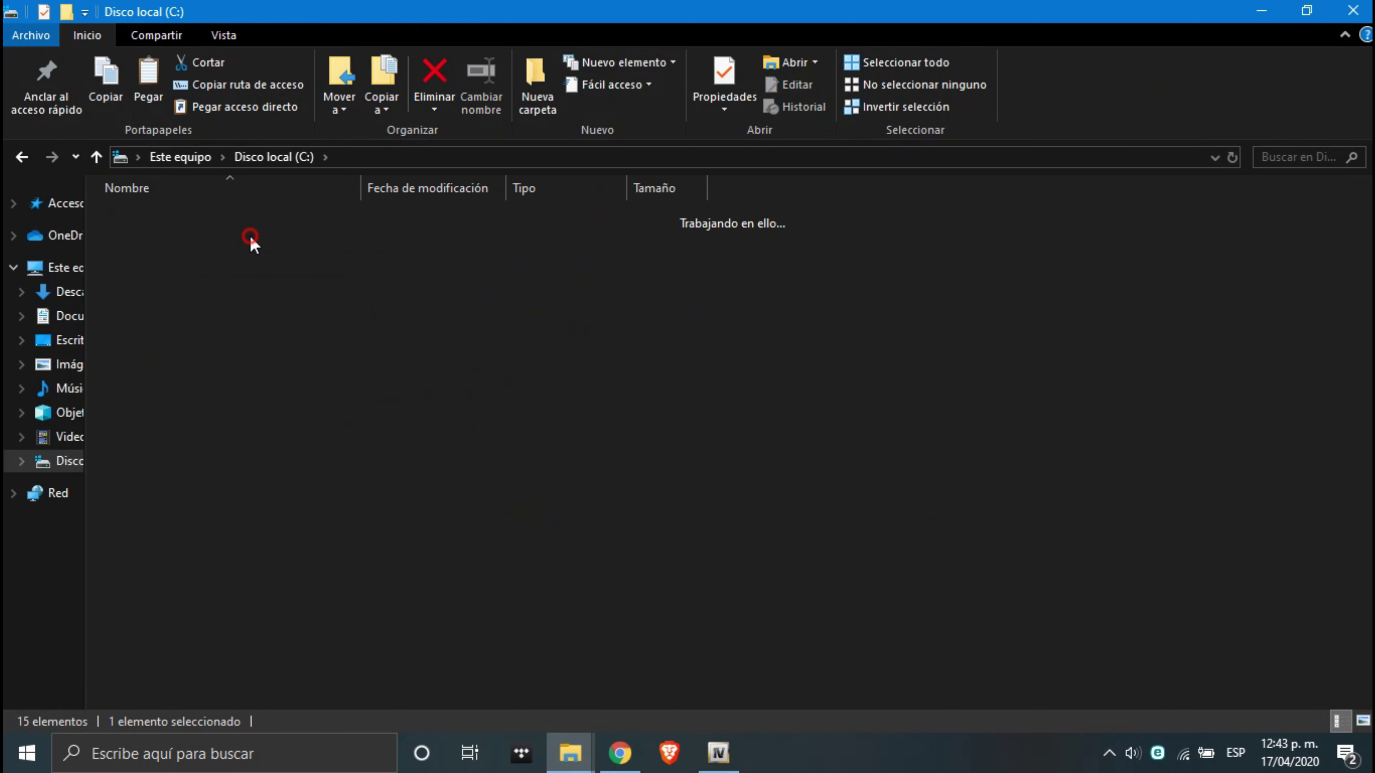
{"action": "scroll", "coordinate": [148, 622], "scroll_direction": "down", "scroll_amount": 5}
{"action": "scroll", "coordinate": [157, 650], "scroll_direction": "down", "scroll_amount": 3}
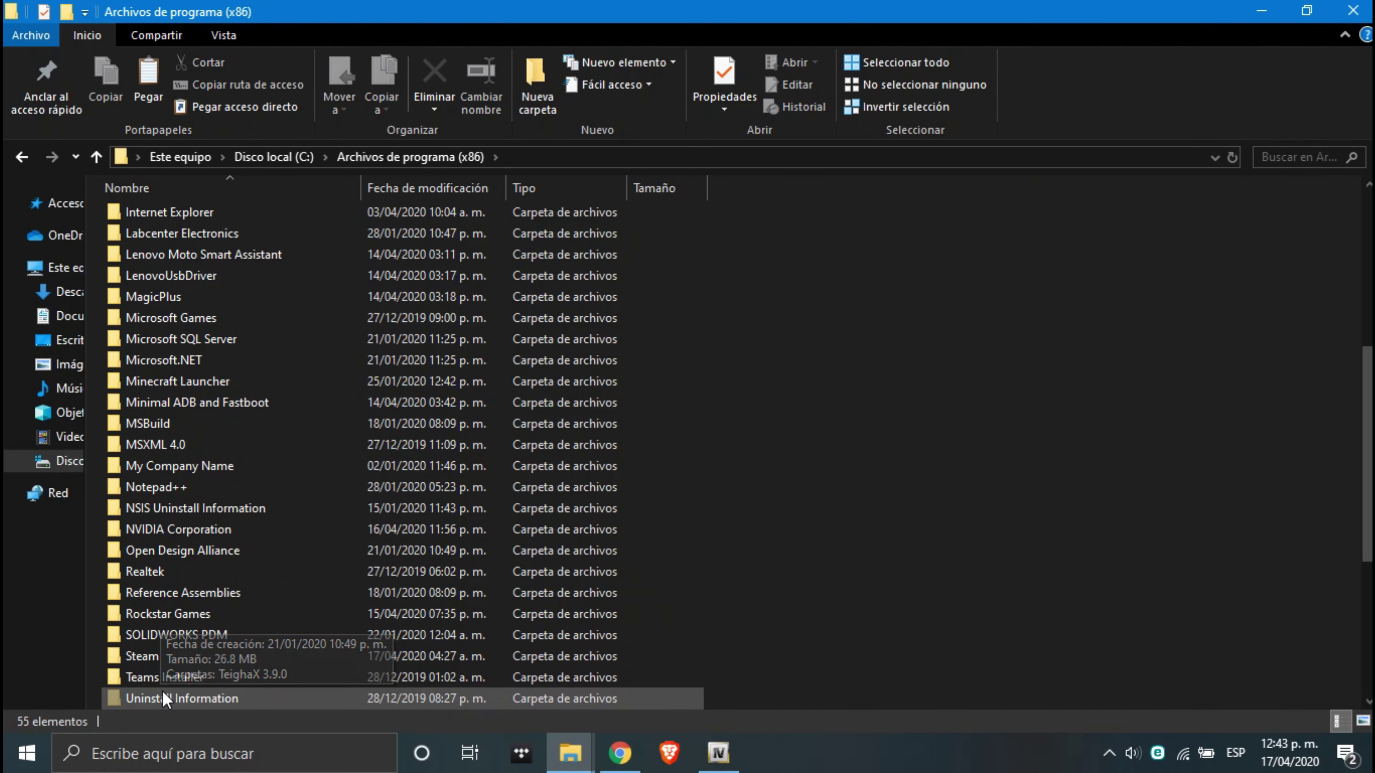
{"action": "double_click", "coordinate": [169, 596]}
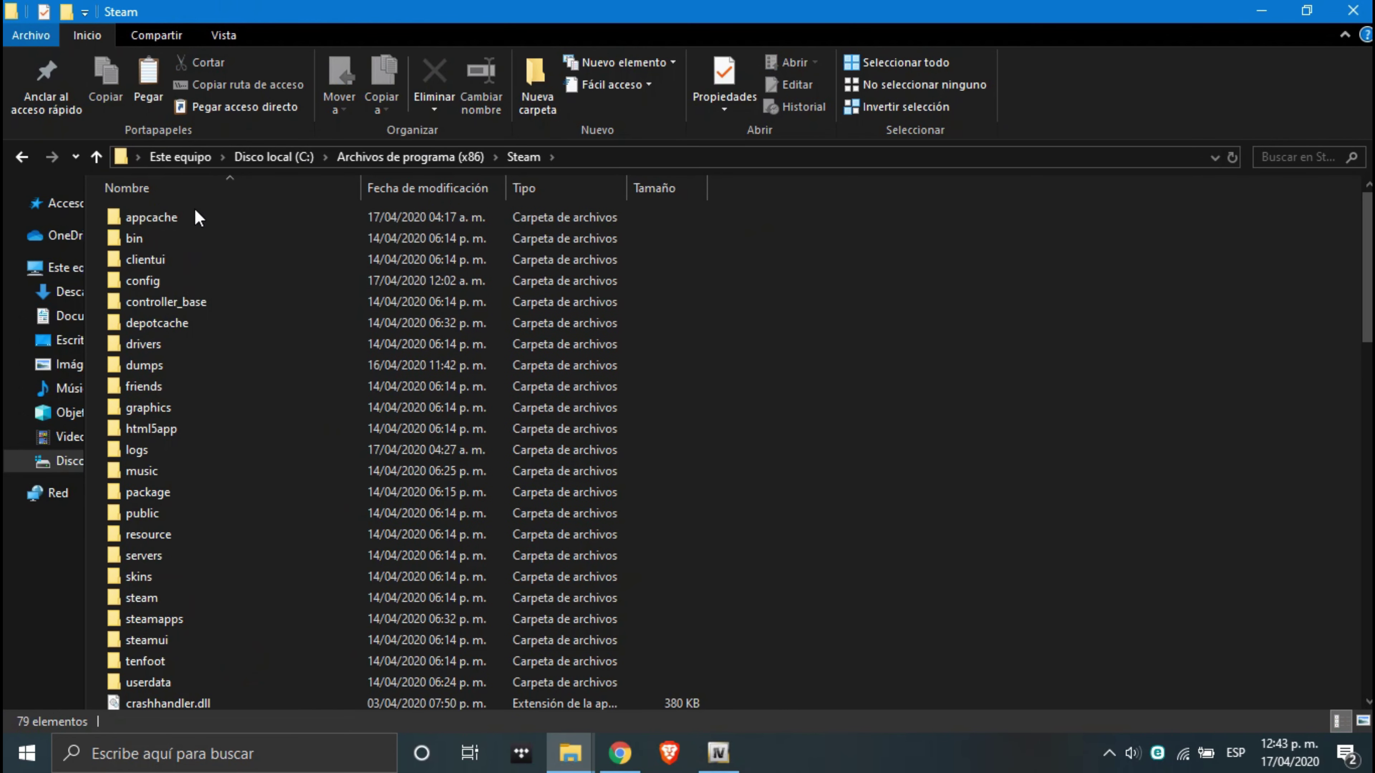
{"action": "double_click", "coordinate": [149, 622]}
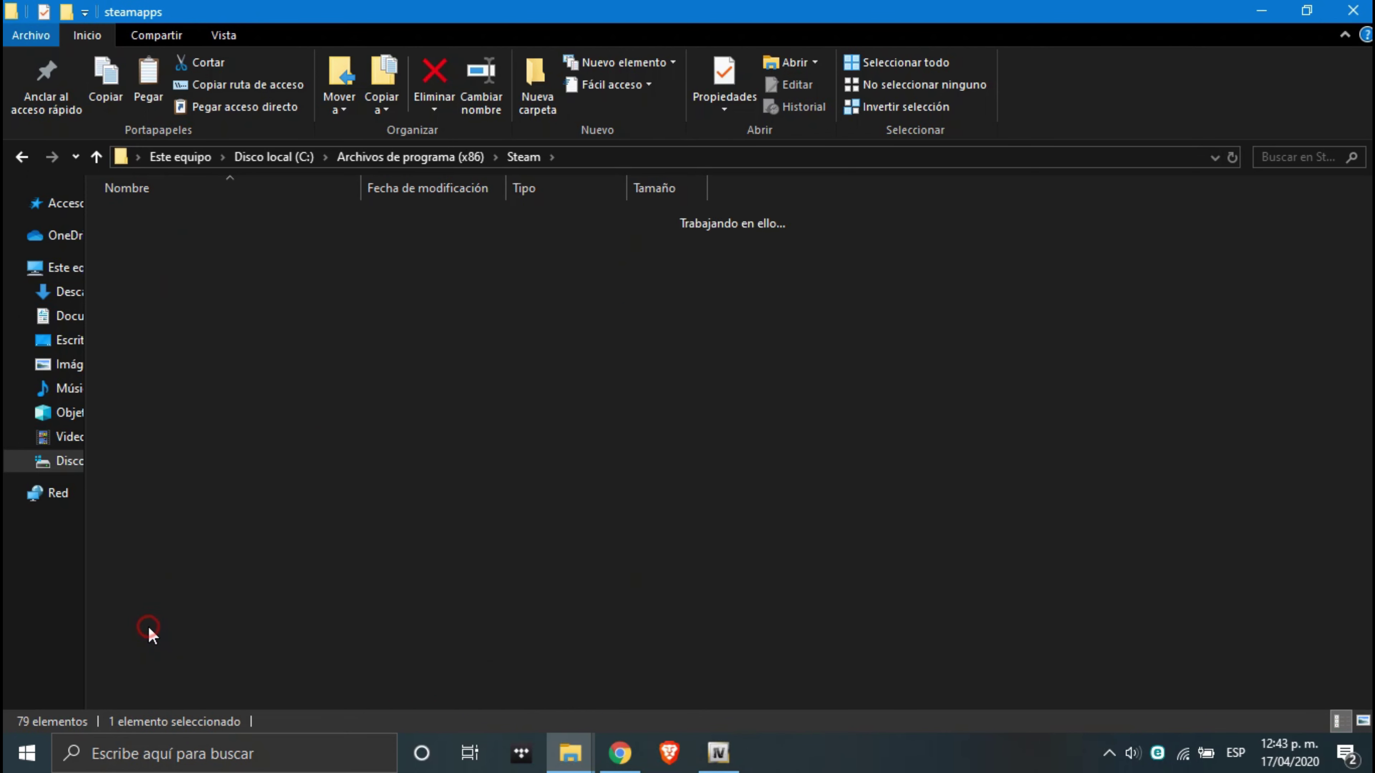
{"action": "double_click", "coordinate": [191, 221]}
{"action": "double_click", "coordinate": [191, 221]}
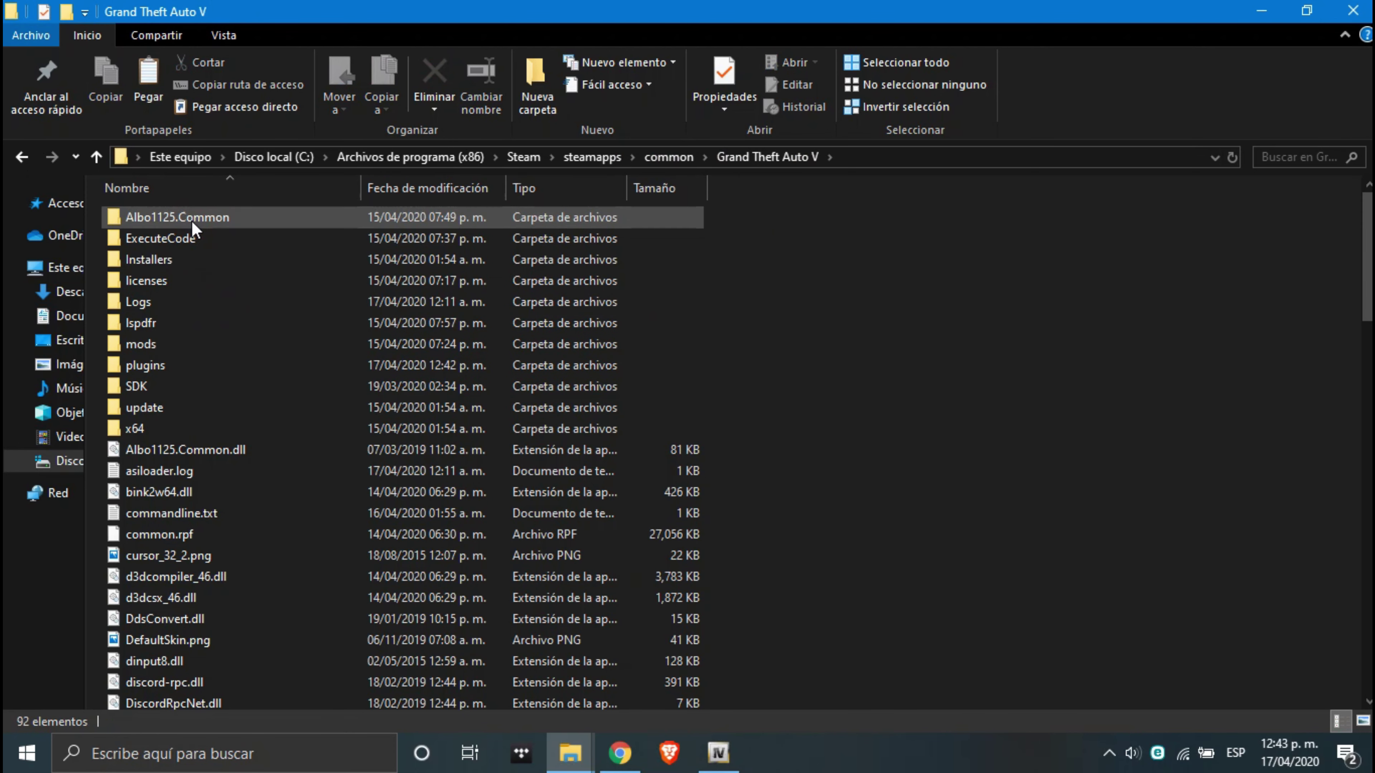
{"action": "double_click", "coordinate": [165, 370]}
Step: Bring the HALOGEN window in front of the plugins window and go up to its parent Spotlight Script folder
{"action": "mouse_move", "coordinate": [570, 753]}
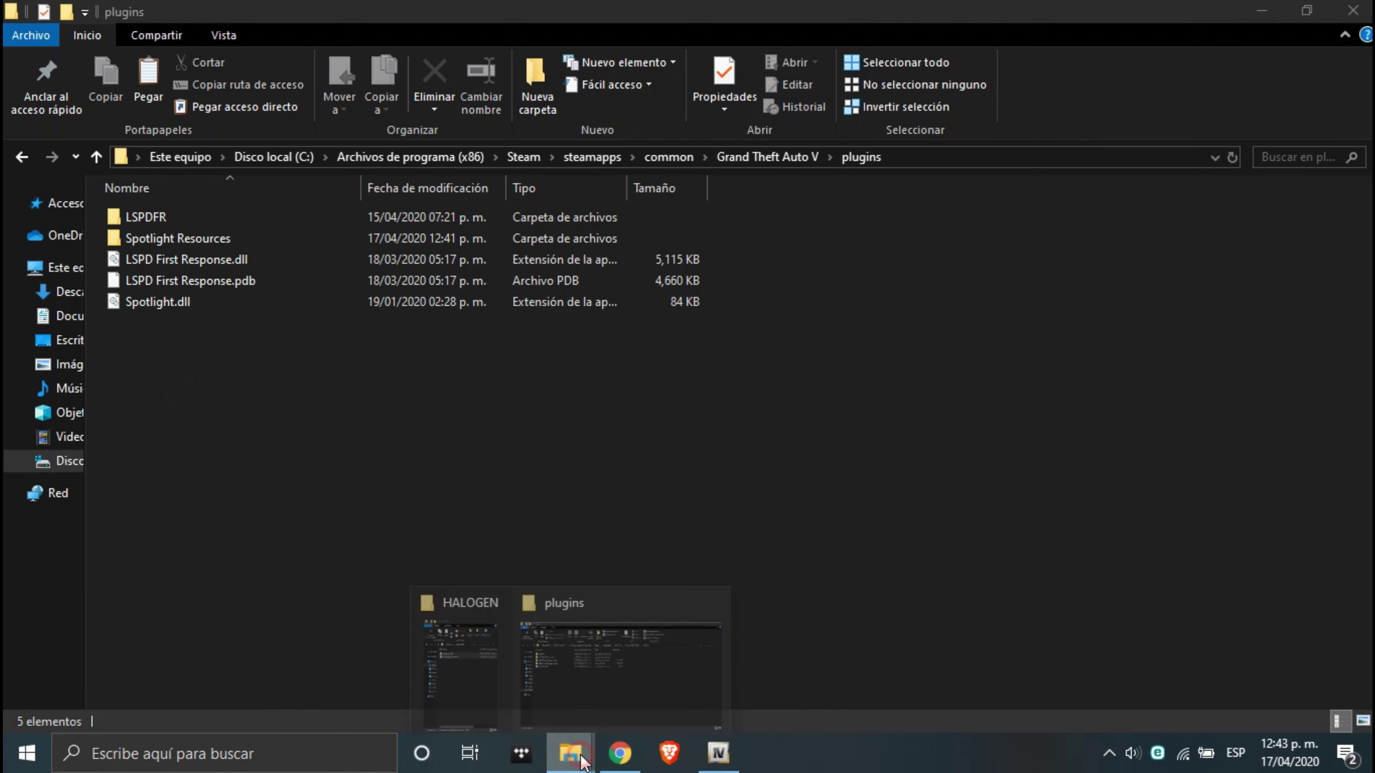
{"action": "left_click", "coordinate": [633, 681]}
{"action": "mouse_move", "coordinate": [602, 731]}
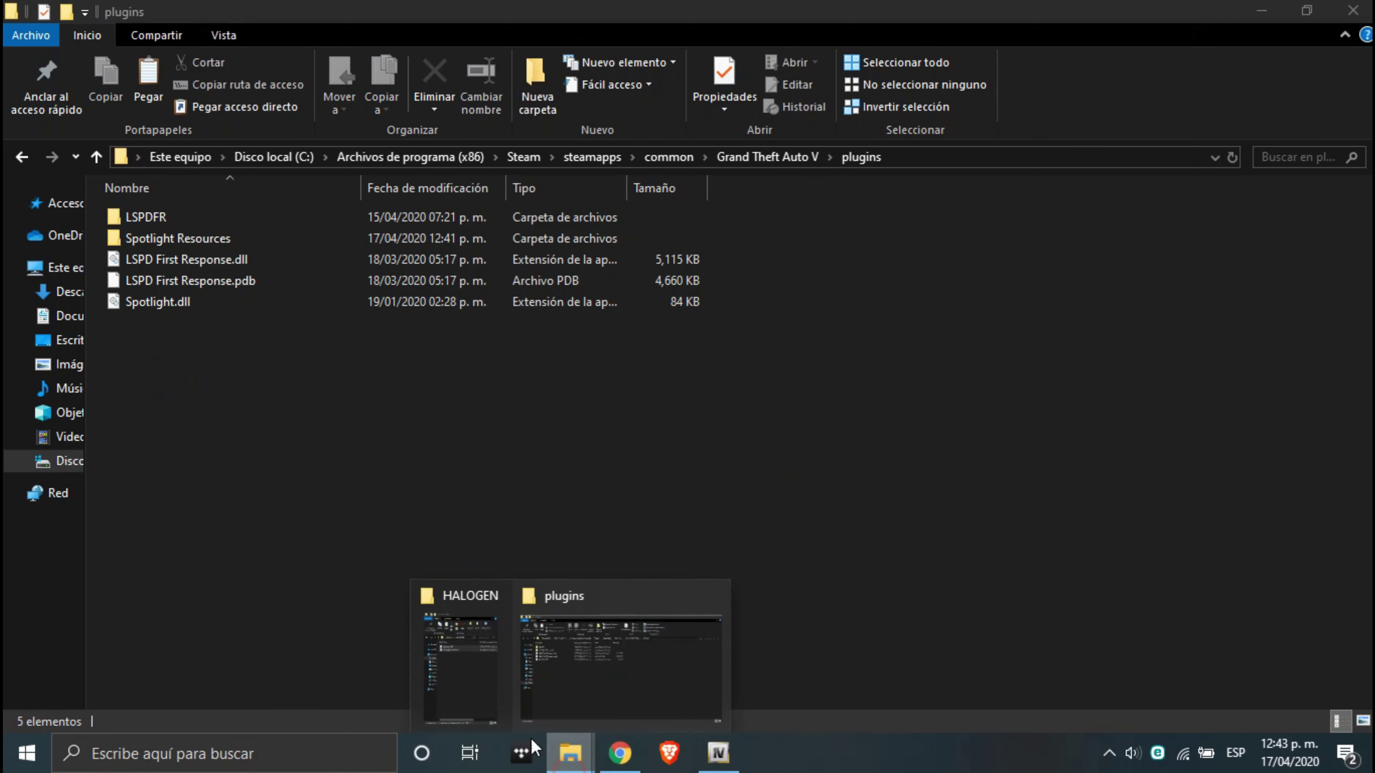
{"action": "left_click", "coordinate": [483, 695]}
{"action": "left_click", "coordinate": [1091, 298]}
{"action": "key", "text": "alt+Up"}
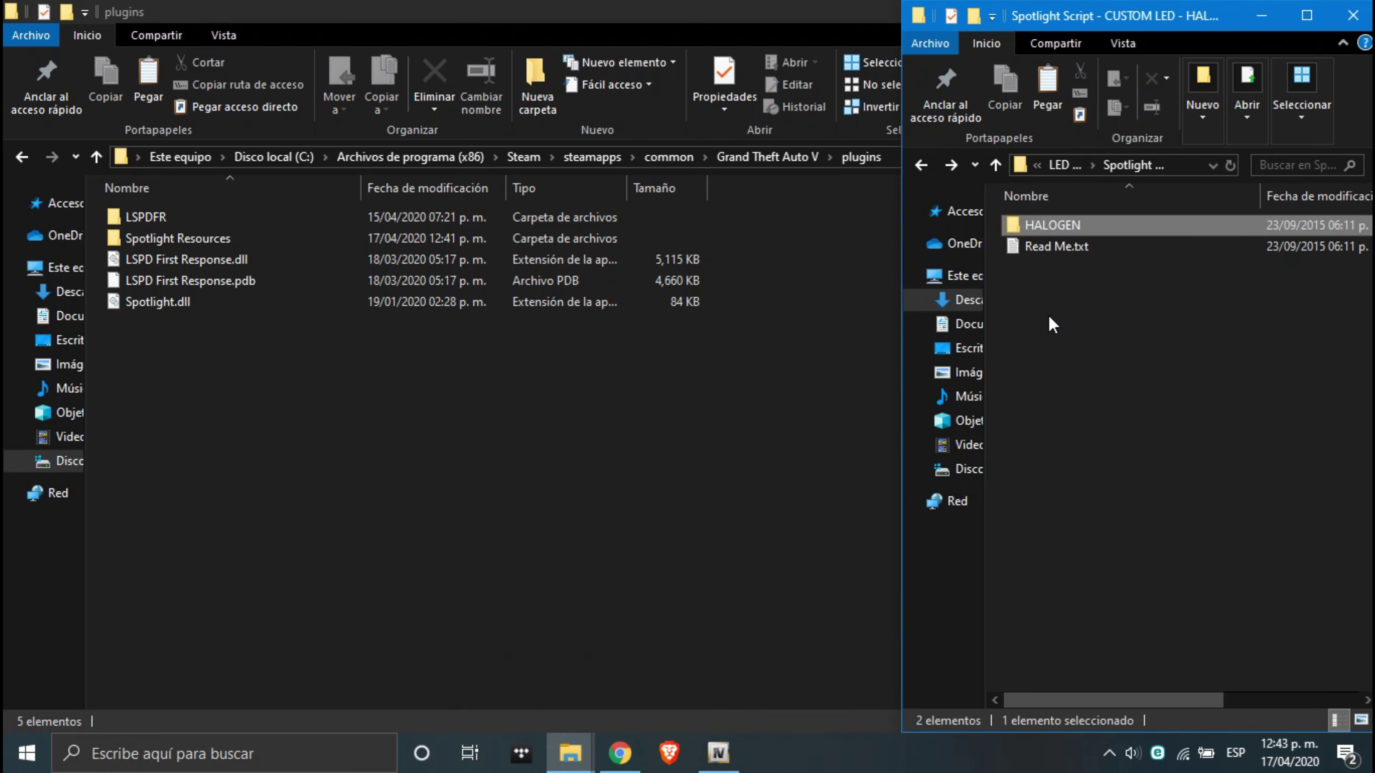
Step: Reopen Read Me.txt, reread which two files go into which game folder, and close it
{"action": "left_click", "coordinate": [1095, 249]}
{"action": "double_click", "coordinate": [1096, 249]}
{"action": "scroll", "coordinate": [898, 480], "scroll_direction": "down", "scroll_amount": 2}
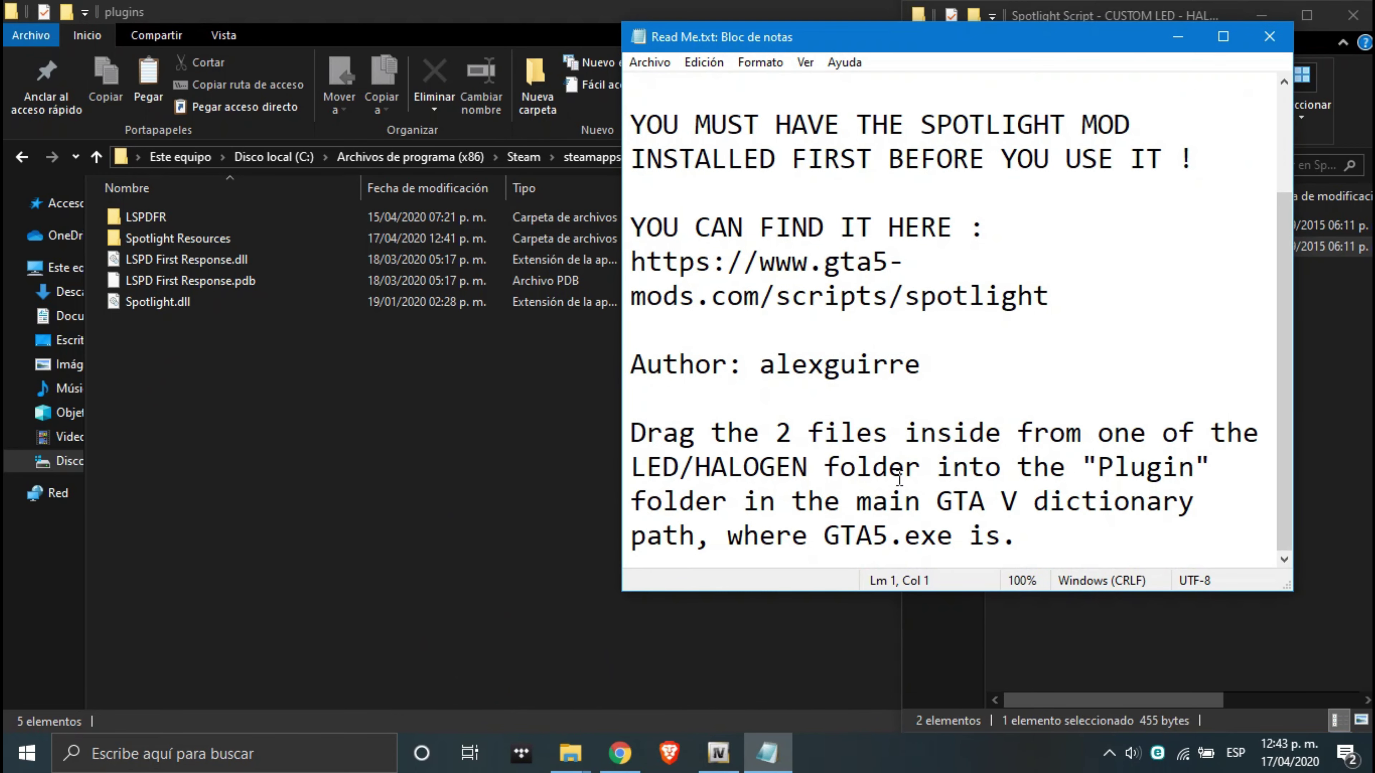
{"action": "left_click_drag", "start_coordinate": [760, 433], "coordinate": [900, 425]}
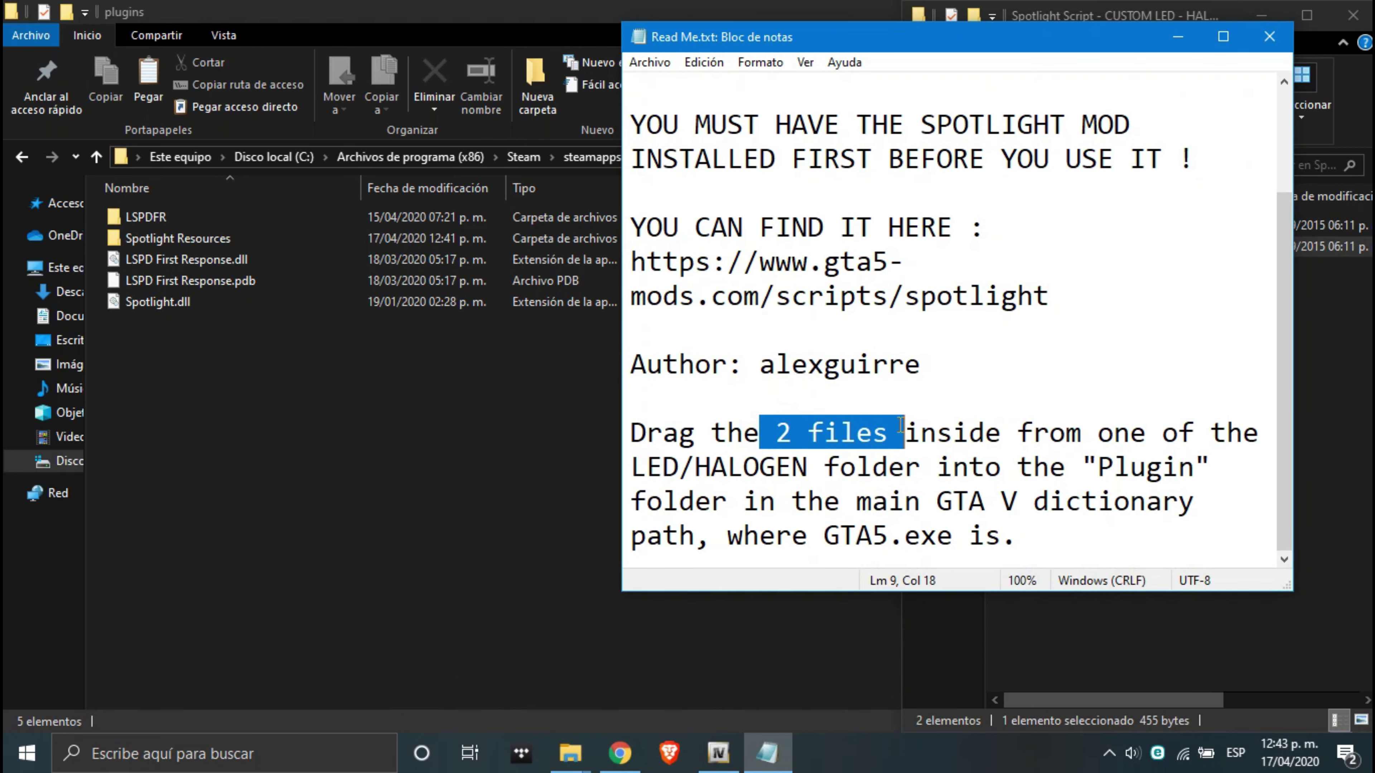
{"action": "left_click_drag", "start_coordinate": [838, 469], "coordinate": [909, 470]}
{"action": "left_click_drag", "start_coordinate": [1099, 469], "coordinate": [1147, 471]}
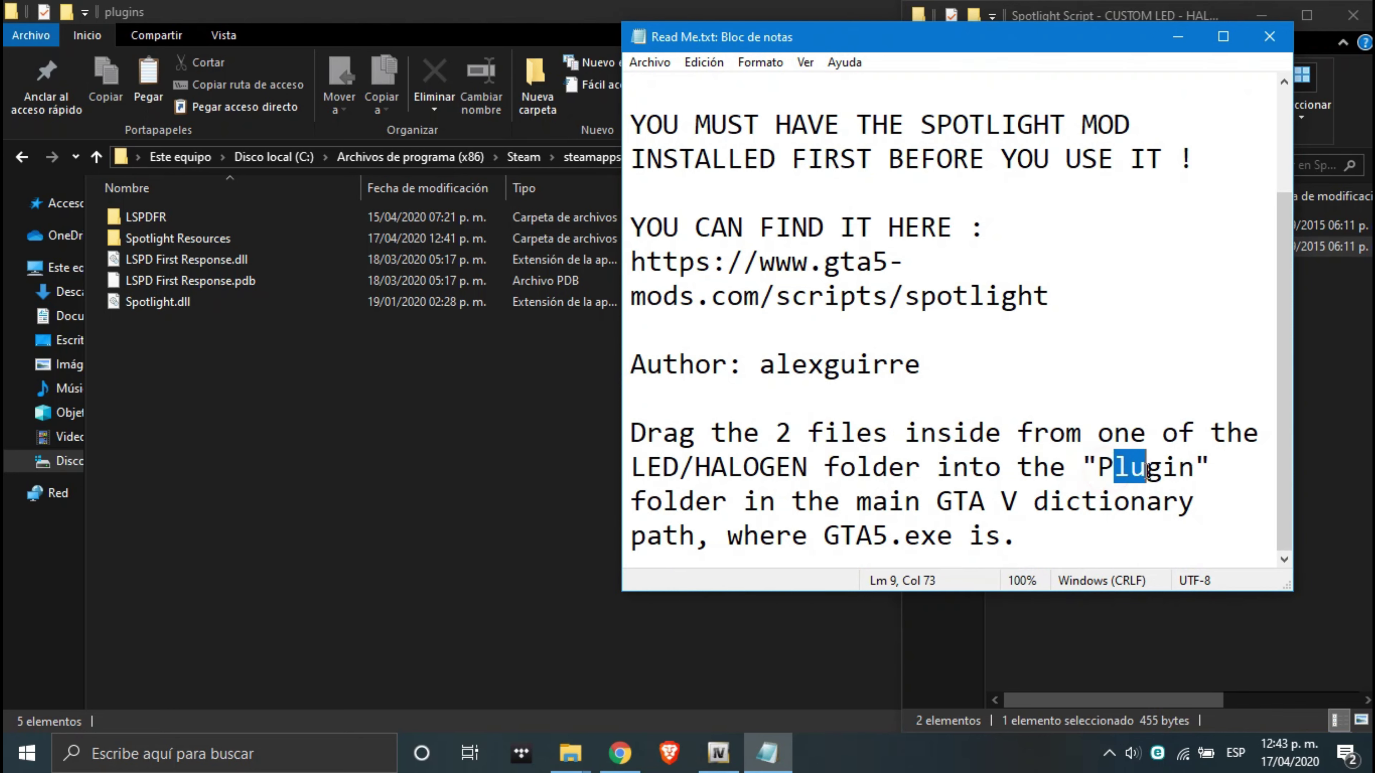
{"action": "left_click_drag", "start_coordinate": [647, 503], "coordinate": [734, 508]}
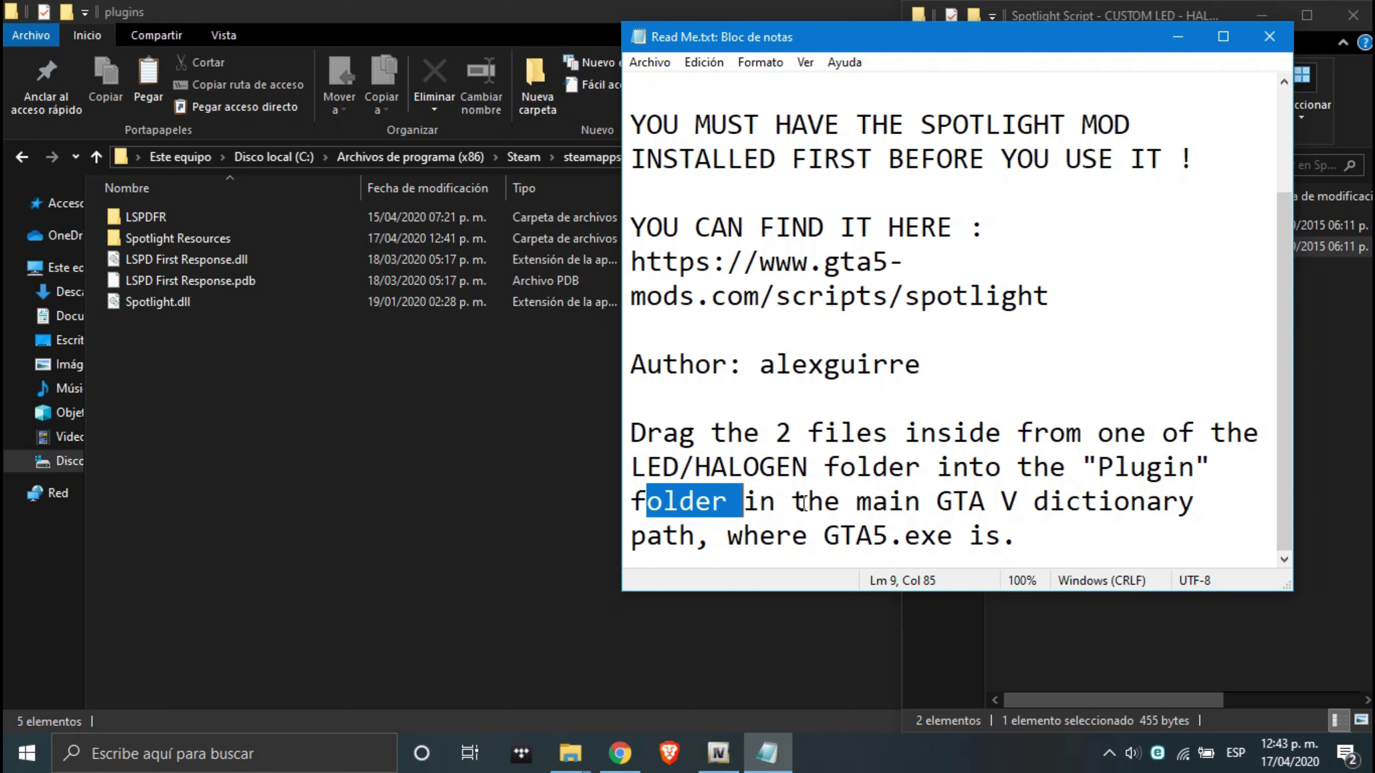
{"action": "left_click_drag", "start_coordinate": [966, 500], "coordinate": [986, 501]}
{"action": "left_click", "coordinate": [756, 536]}
{"action": "left_click_drag", "start_coordinate": [823, 536], "coordinate": [943, 536]}
{"action": "left_click", "coordinate": [1269, 36]}
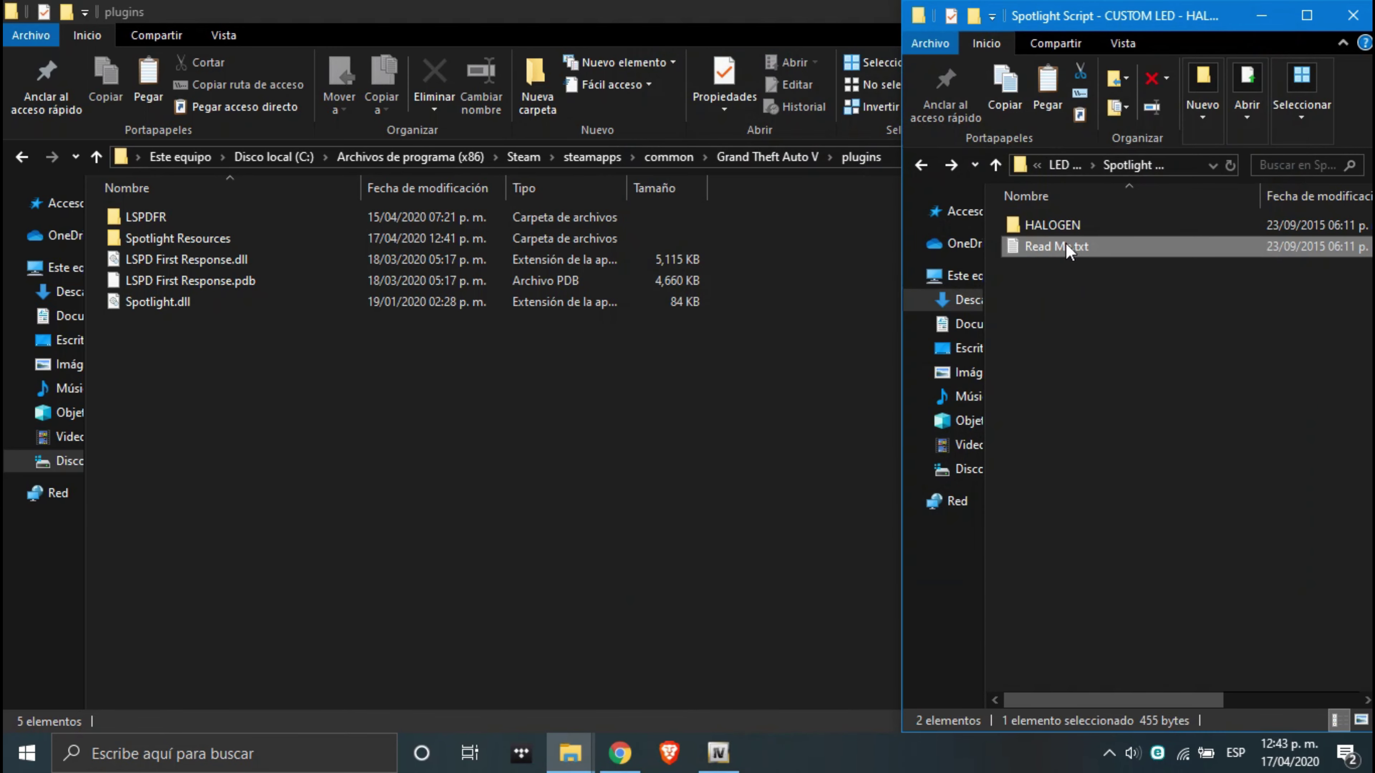
Step: Check the plugins folder's location in the Grand Theft Auto V directory, reopen it and bring the Spotlight Script window alongside
{"action": "left_click", "coordinate": [23, 157]}
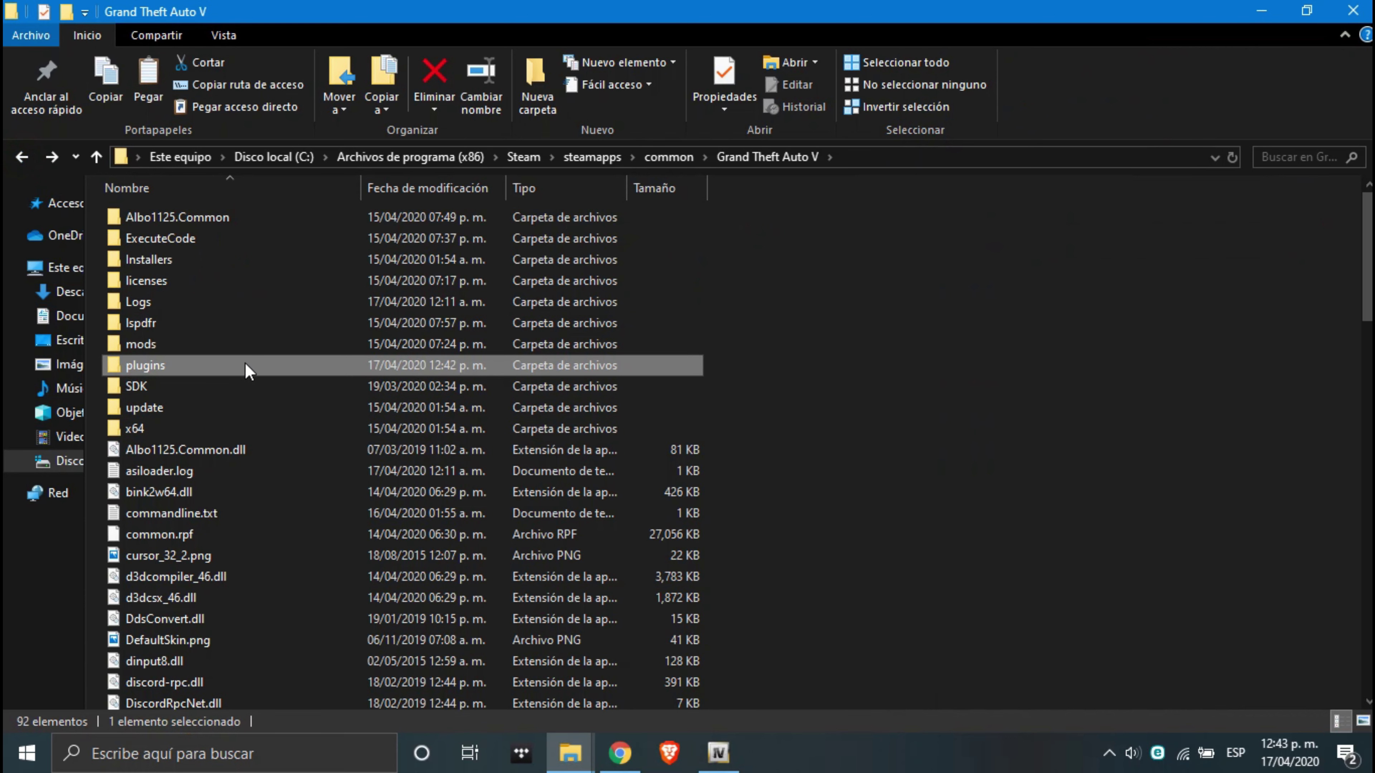
{"action": "double_click", "coordinate": [261, 365]}
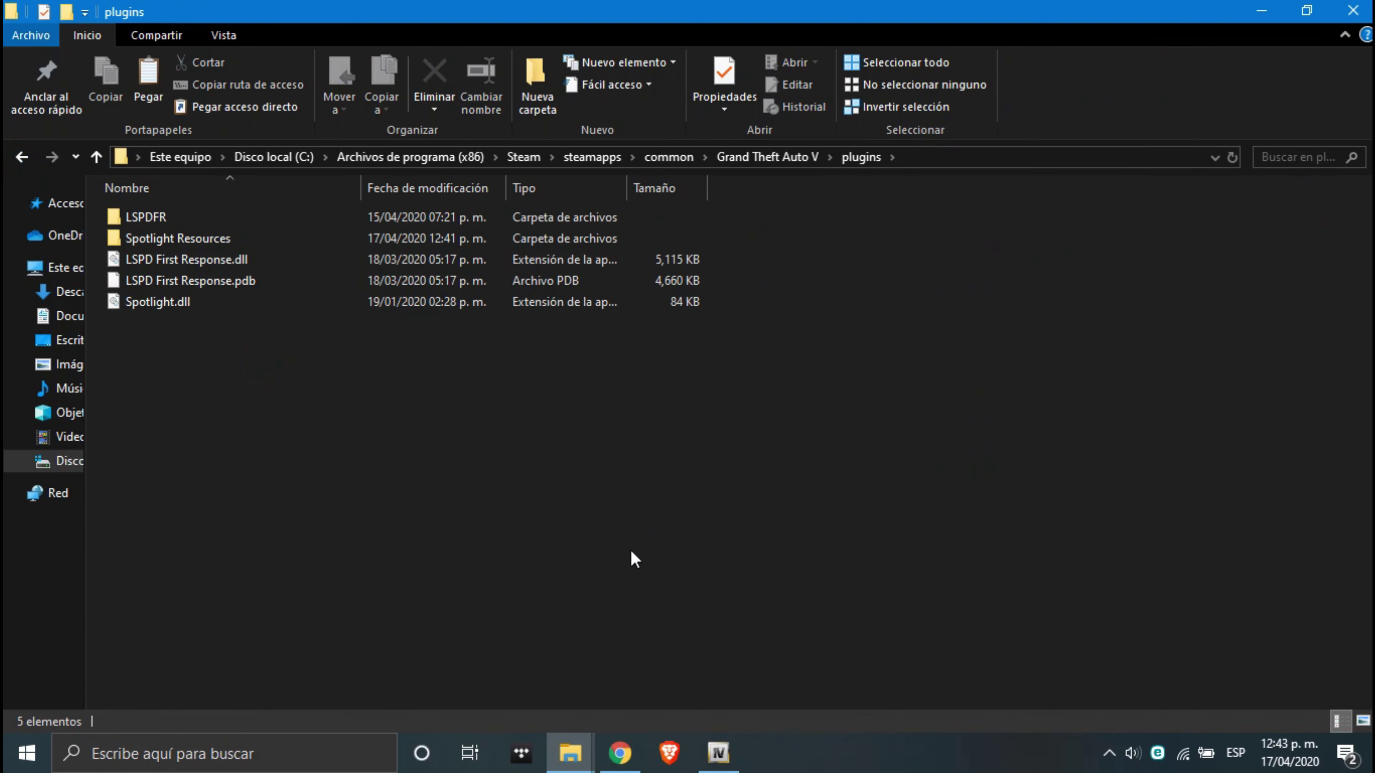
{"action": "mouse_move", "coordinate": [580, 754]}
{"action": "left_click", "coordinate": [607, 652]}
{"action": "left_click", "coordinate": [455, 671]}
Step: Move Spotlight.dll and SpotlightConfig.ini from the HALOGEN folder into the game's plugins folder, replacing the existing Spotlight.dll
{"action": "left_click", "coordinate": [1087, 245]}
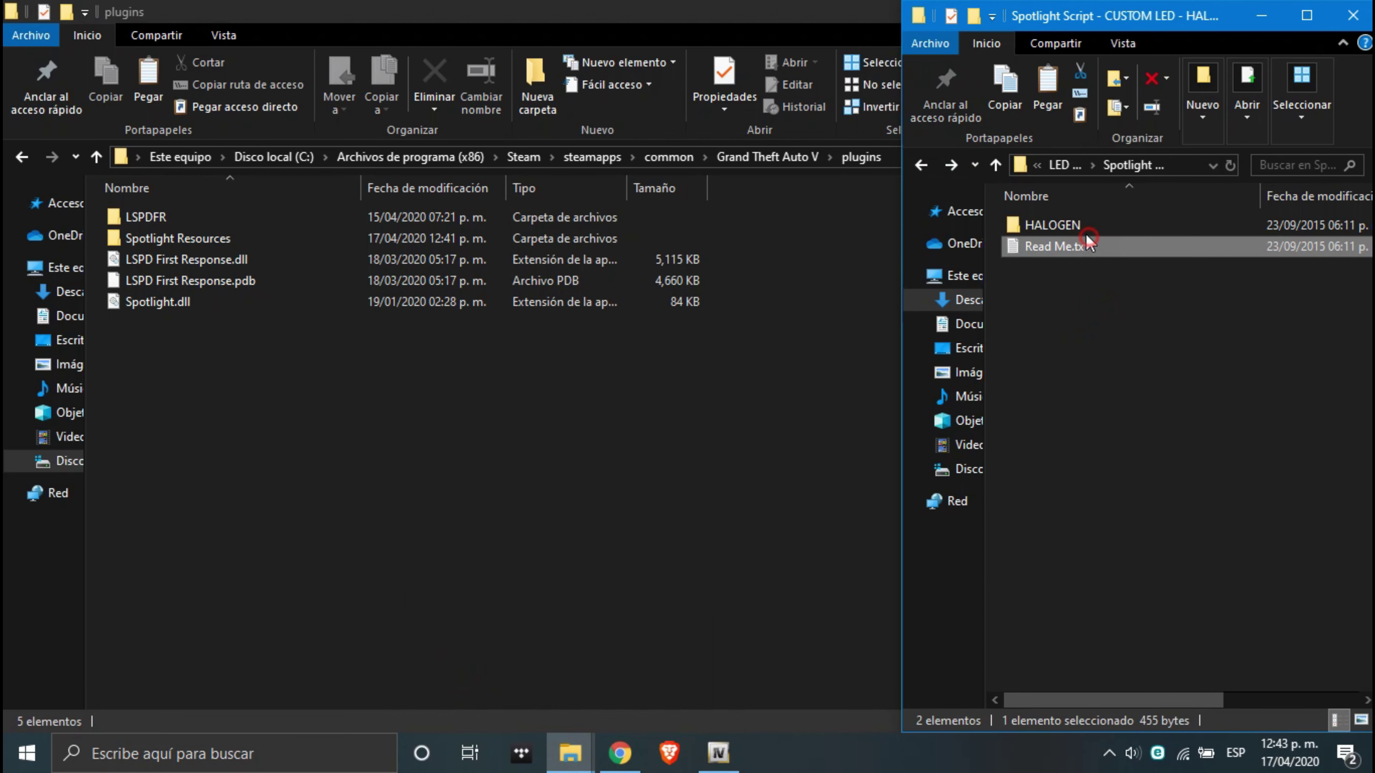
{"action": "left_click", "coordinate": [1089, 225]}
{"action": "double_click", "coordinate": [1089, 225]}
{"action": "left_click_drag", "start_coordinate": [1069, 335], "coordinate": [1227, 224]}
{"action": "left_click_drag", "start_coordinate": [1136, 243], "coordinate": [443, 383]}
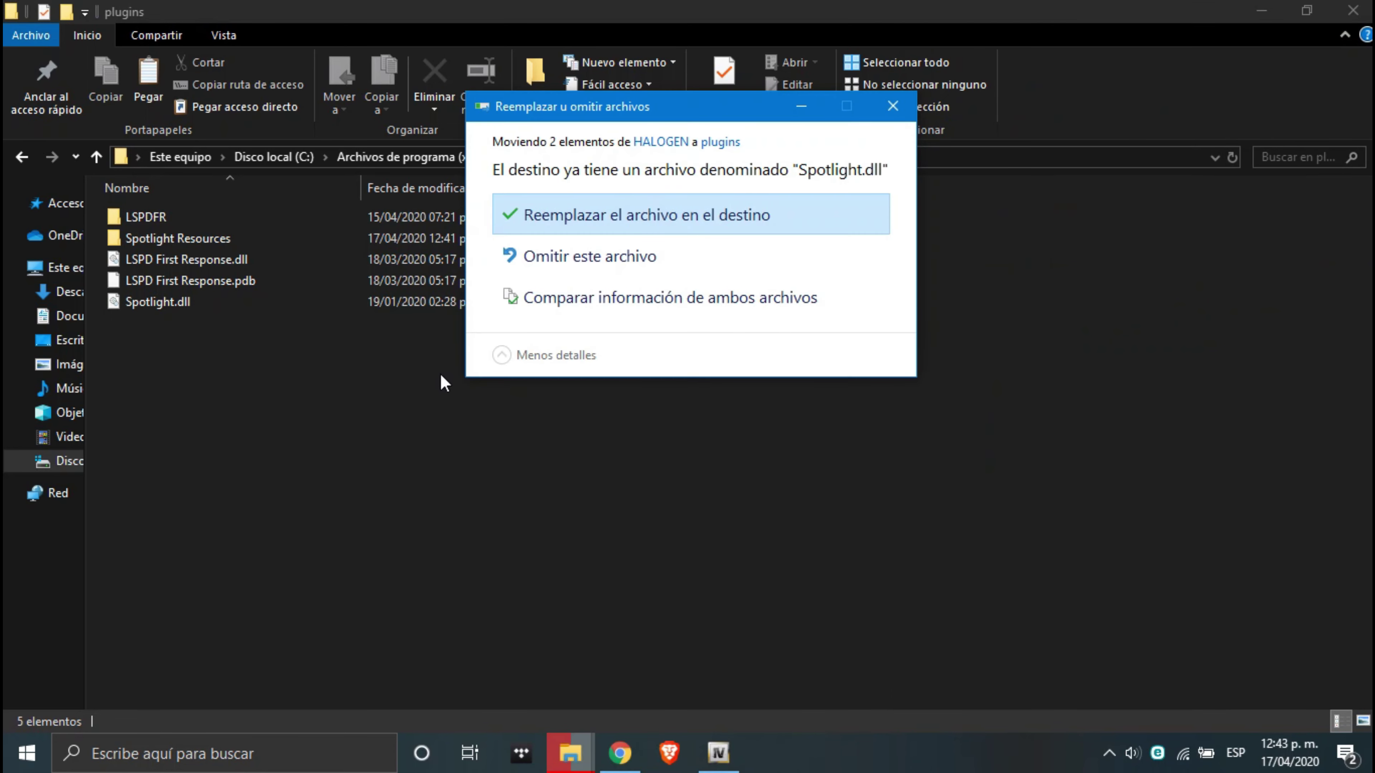
{"action": "left_click", "coordinate": [557, 215]}
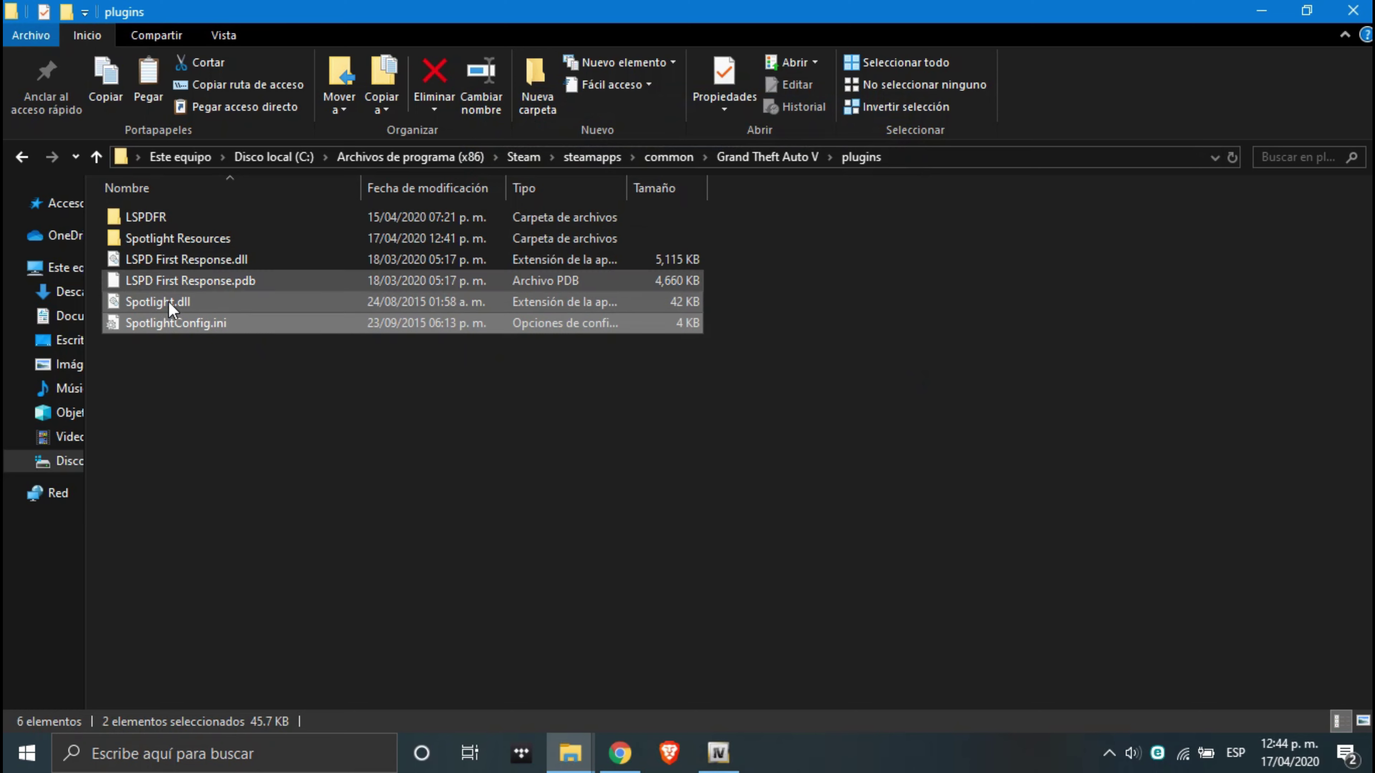
{"action": "left_click", "coordinate": [411, 438]}
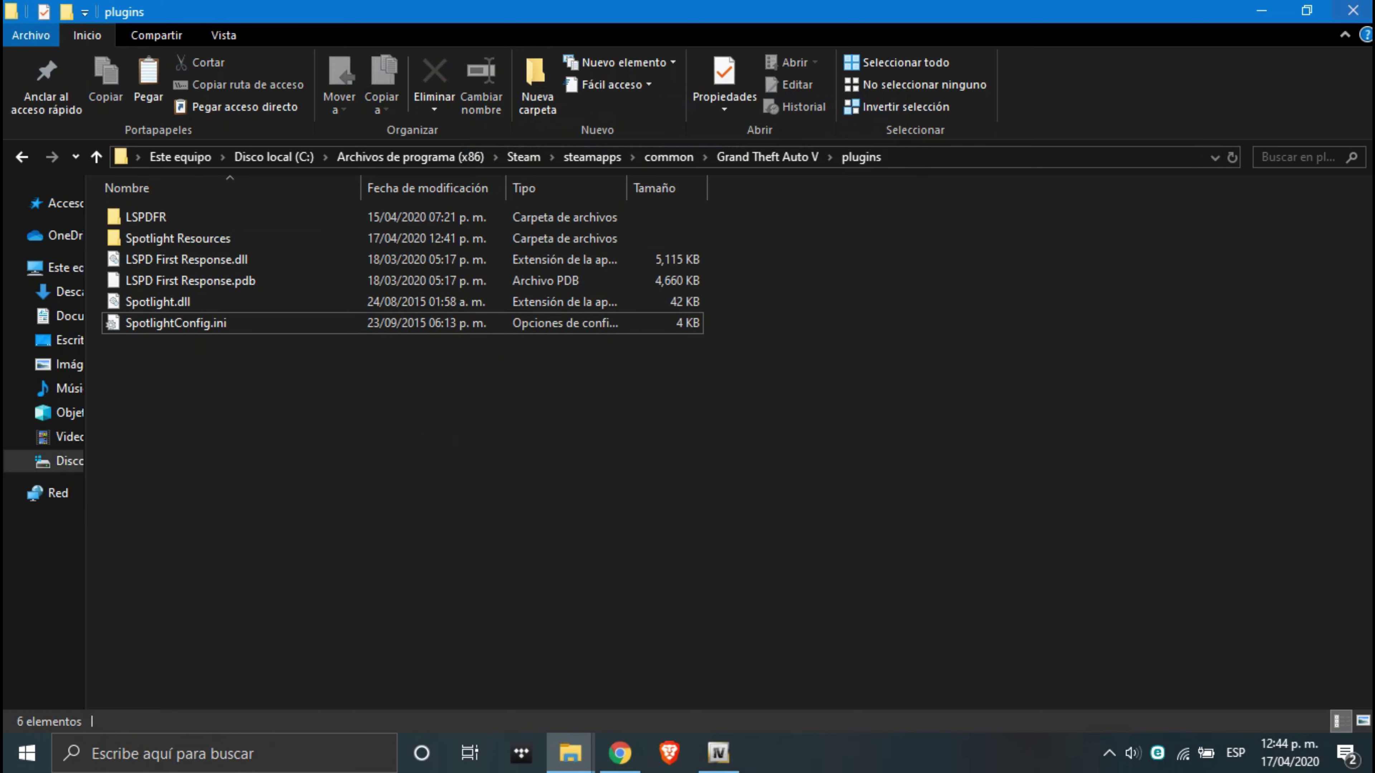
Step: Close the plugins window, the empty HALOGEN window and OpenIV
{"action": "left_click", "coordinate": [1355, 9]}
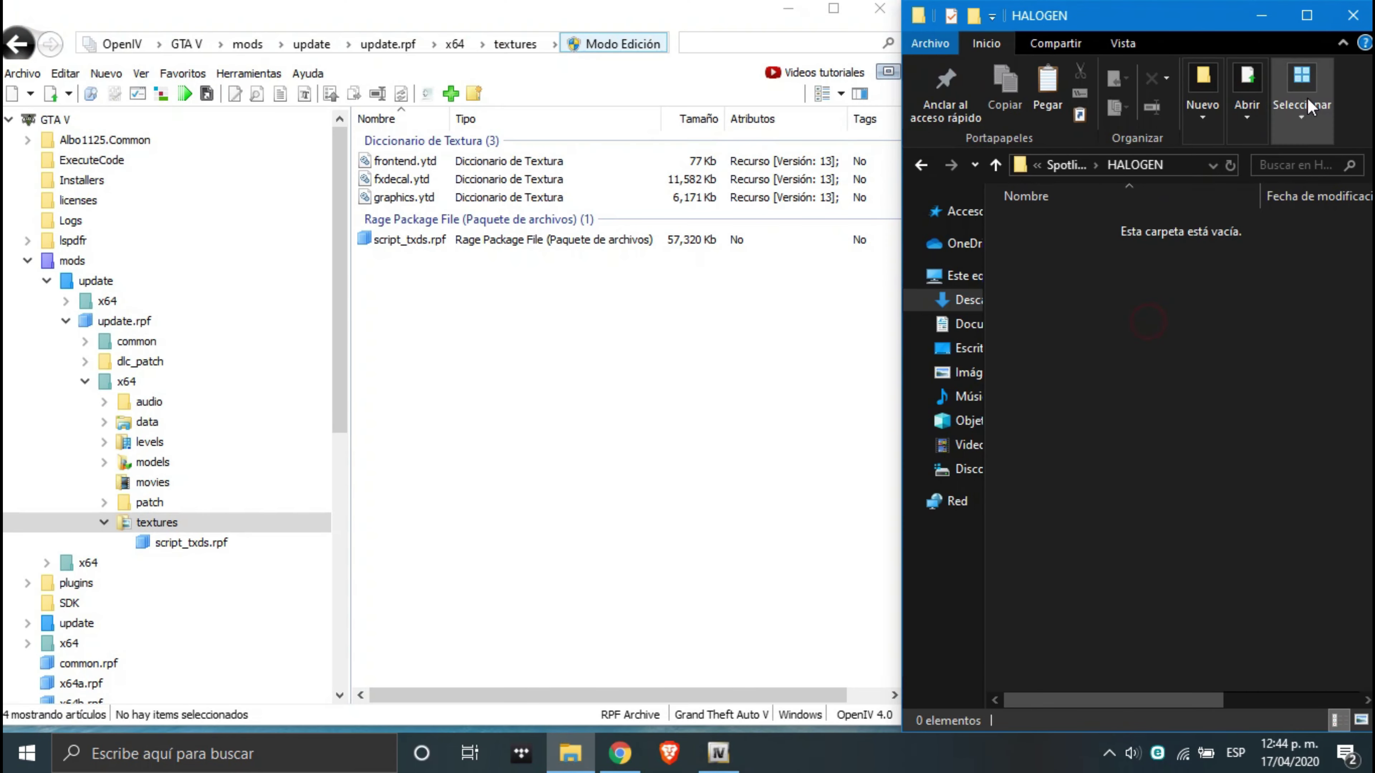
{"action": "left_click", "coordinate": [1352, 15]}
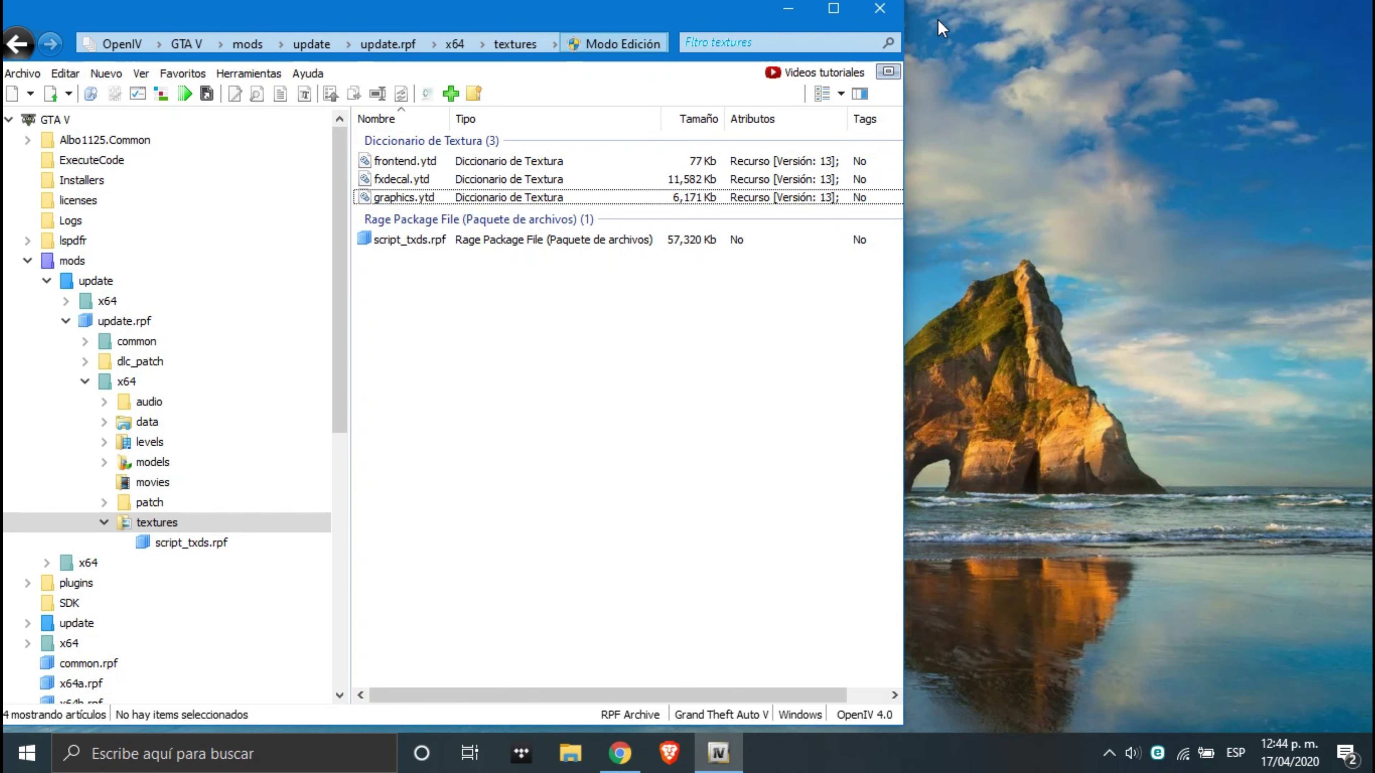
{"action": "left_click", "coordinate": [879, 10]}
Step: Empty the Recycle Bin on the desktop and confirm the permanent deletion
{"action": "right_click", "coordinate": [12, 35]}
{"action": "left_click", "coordinate": [53, 73]}
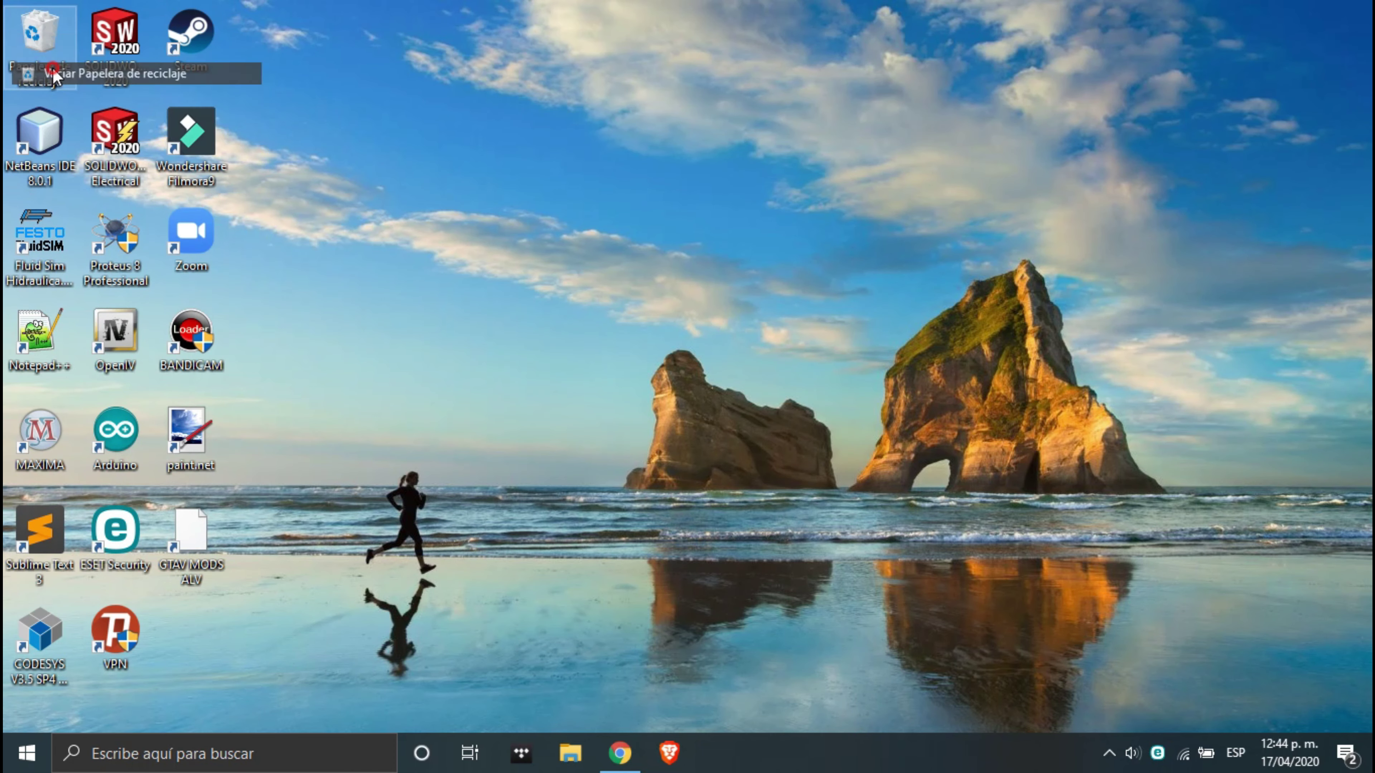
{"action": "left_click", "coordinate": [769, 391]}
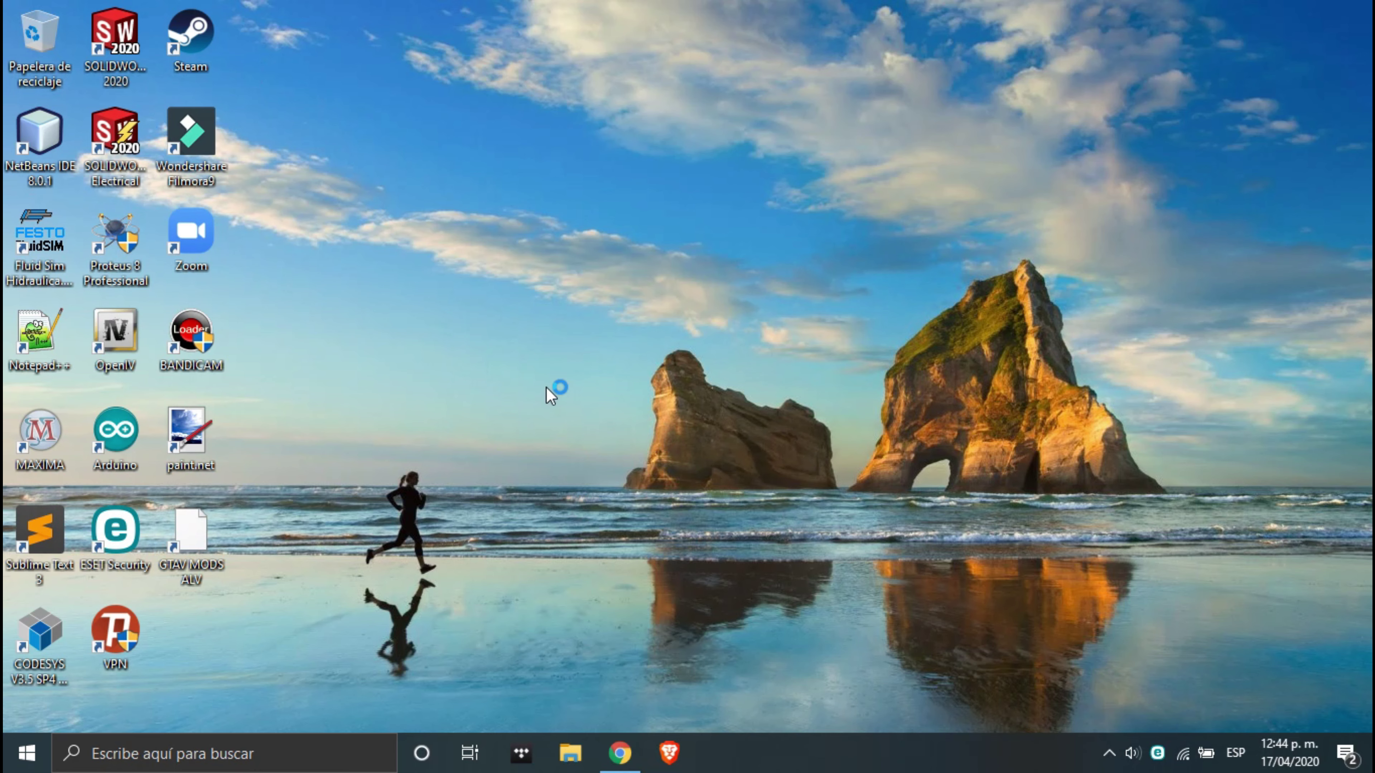
Step: Set the system volume to 8
{"action": "key", "text": "XF86AudioRaiseVolume"}
{"action": "key", "text": "XF86AudioRaiseVolume"}
{"action": "key", "text": "XF86AudioLowerVolume"}
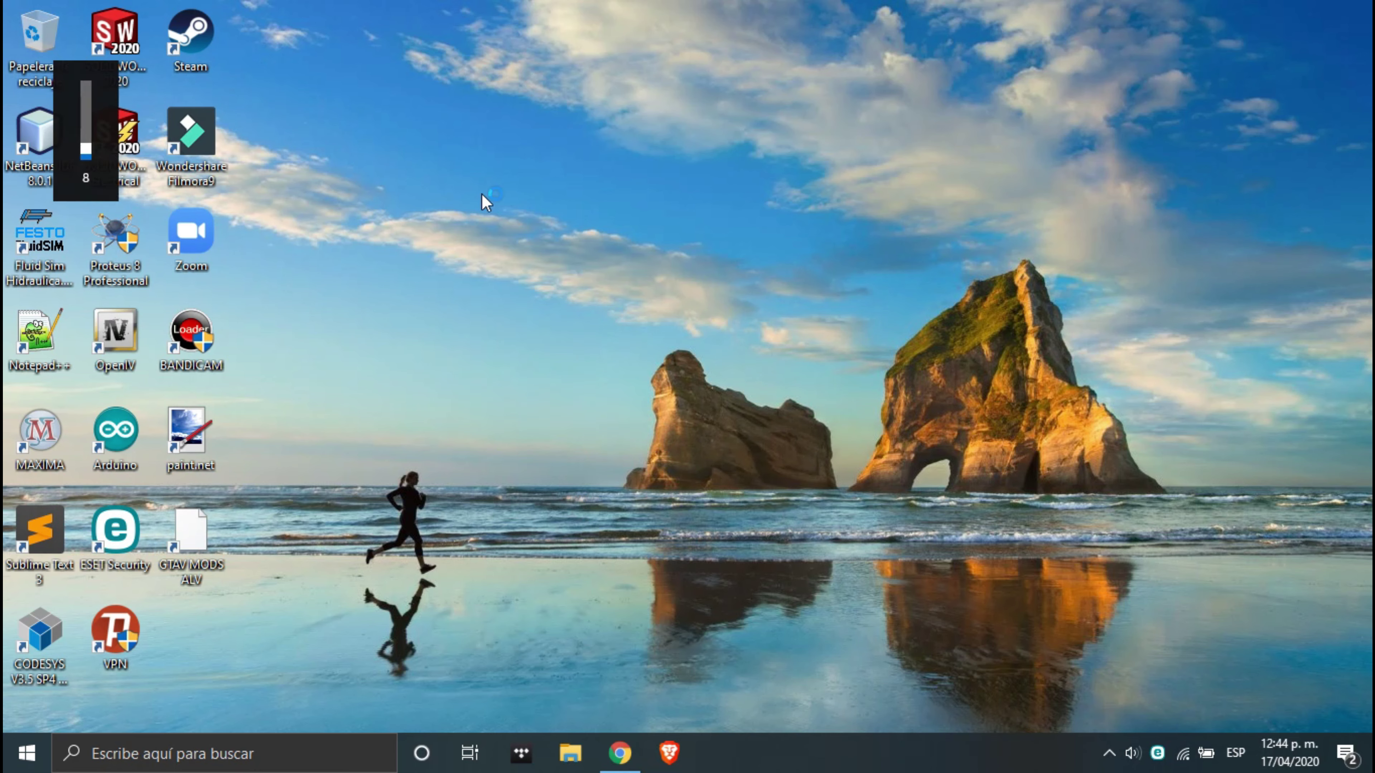